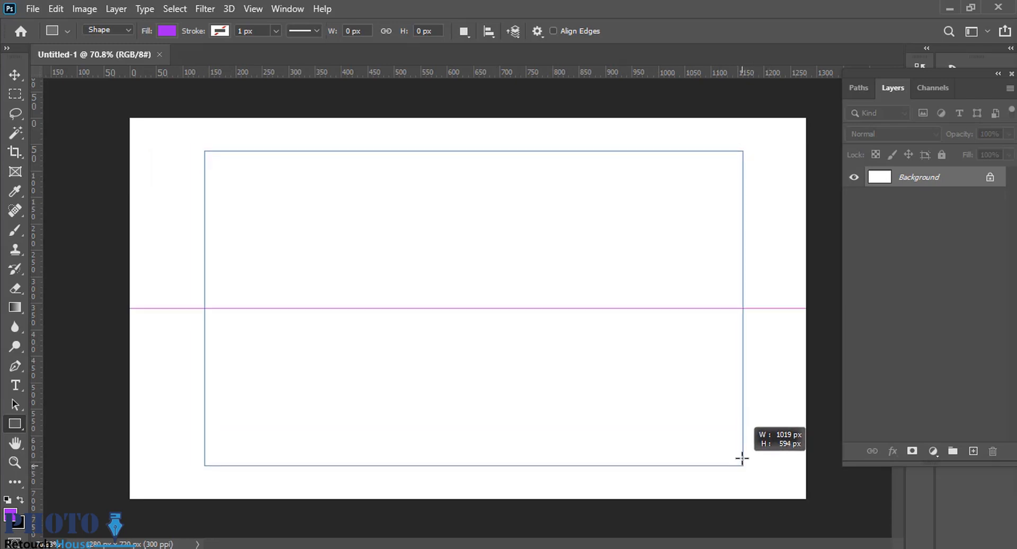
Remove the rectangle's fill and give it a bright blue stroke.
left_click(167, 31)
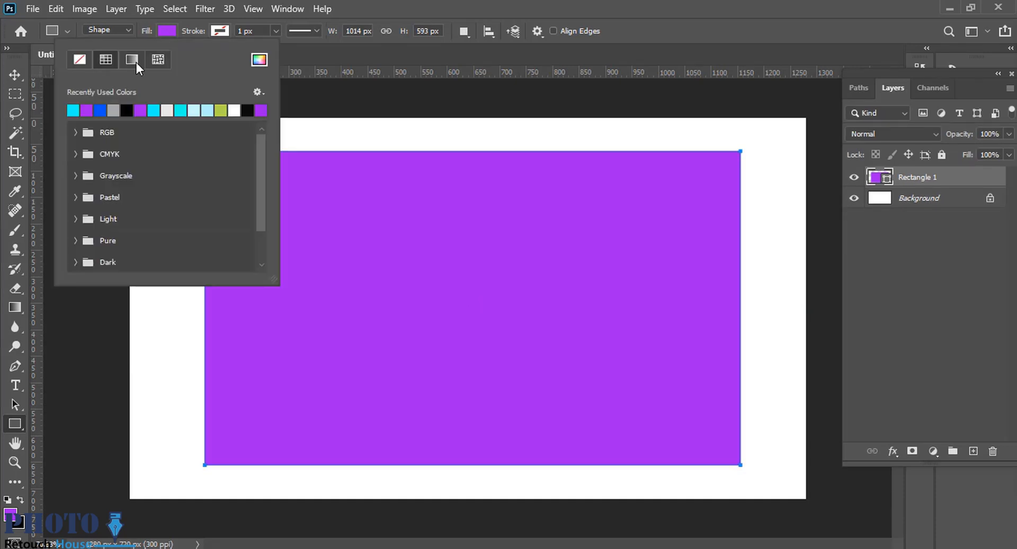
left_click(80, 59)
left_click(220, 31)
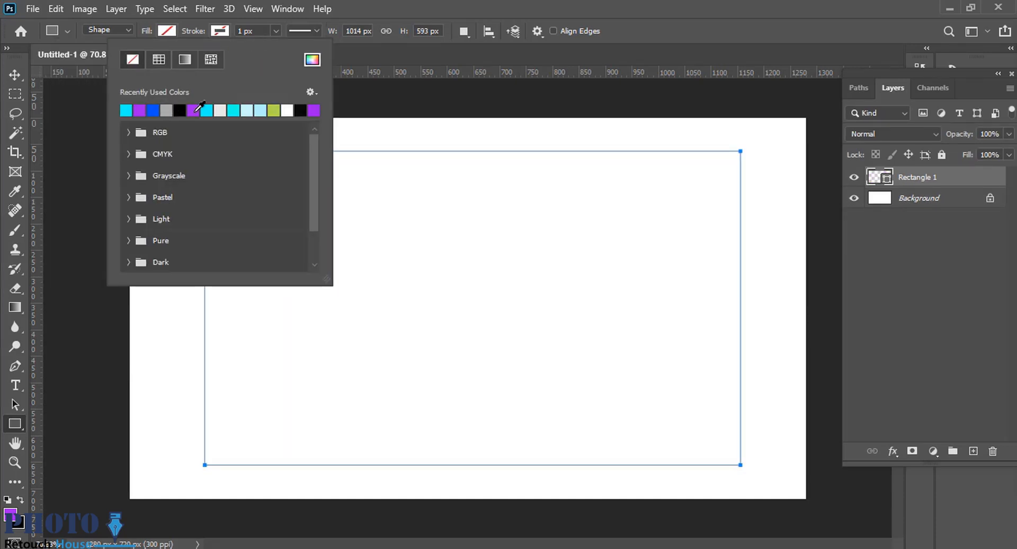
left_click(154, 110)
Make the rectangle's stroke 20 px wide and align it to the center of the path.
left_click(253, 30)
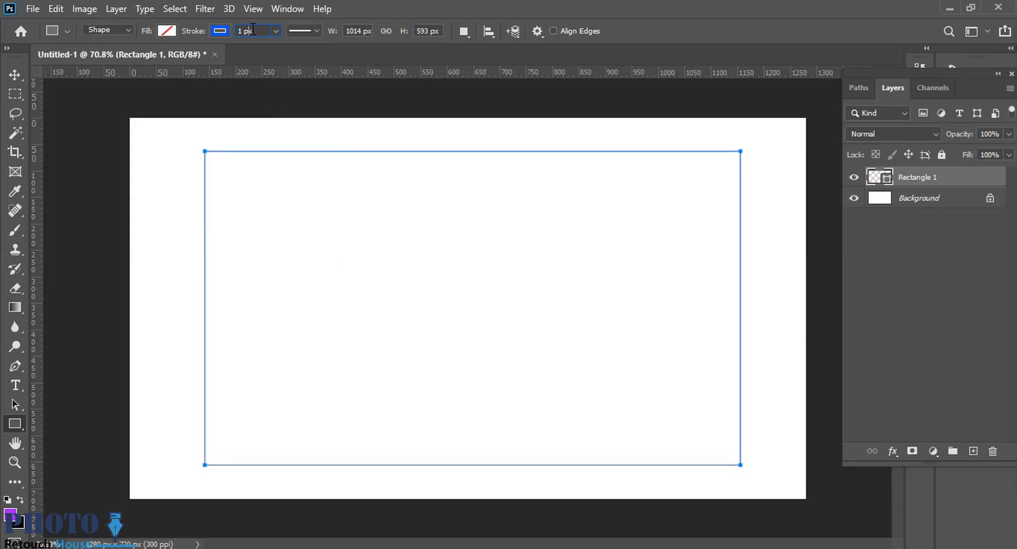
key("Return")
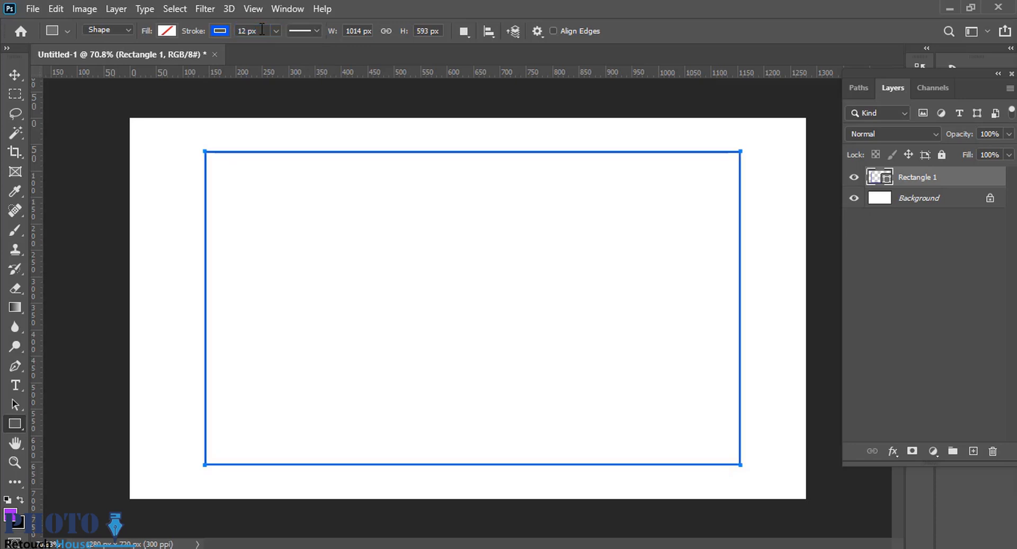
key("Return")
key("Return")
left_click(303, 30)
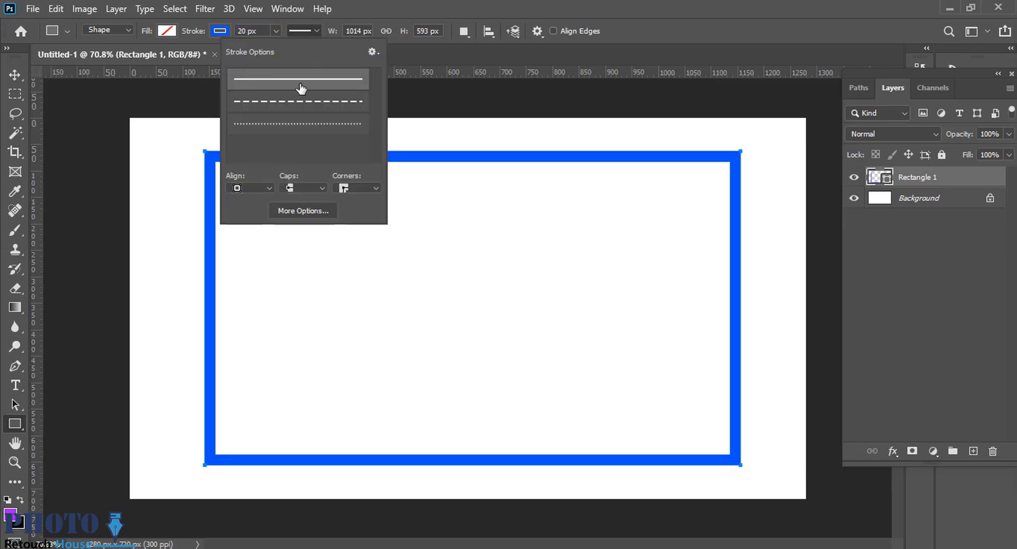
left_click(308, 191)
left_click(250, 189)
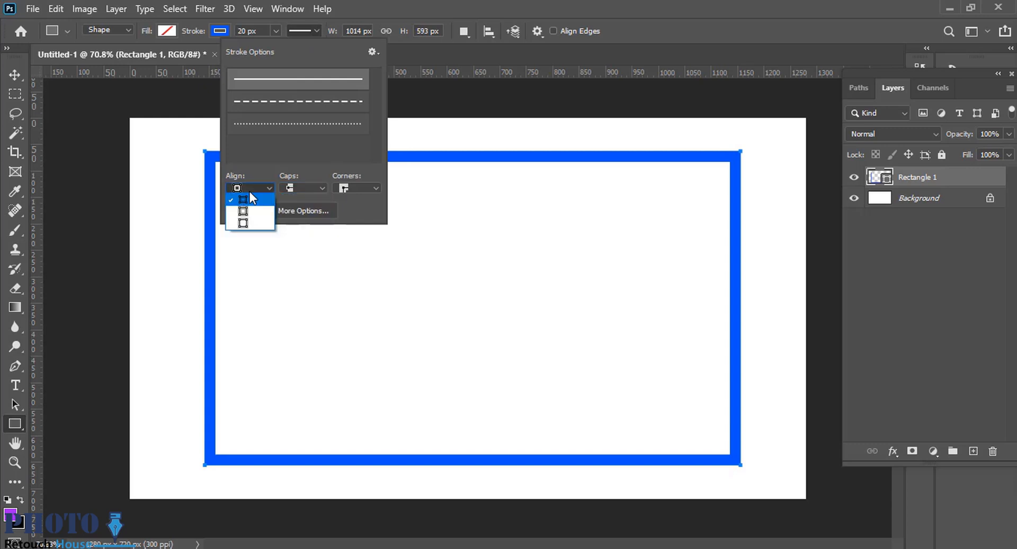
left_click(246, 219)
Increase the rectangle's stroke width to 28 px.
left_click(274, 30)
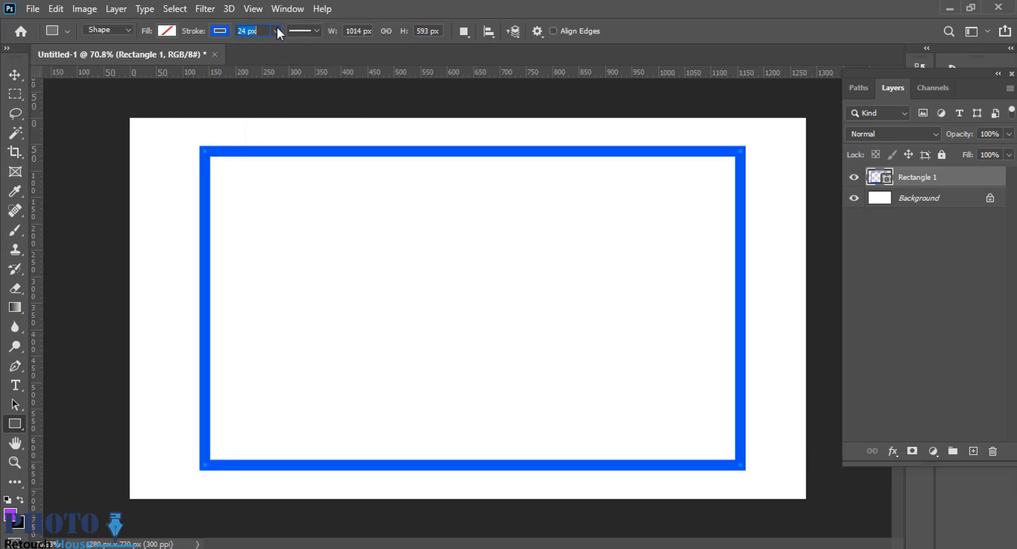
type("24")
key("Return")
scroll(261, 32, "up", 4)
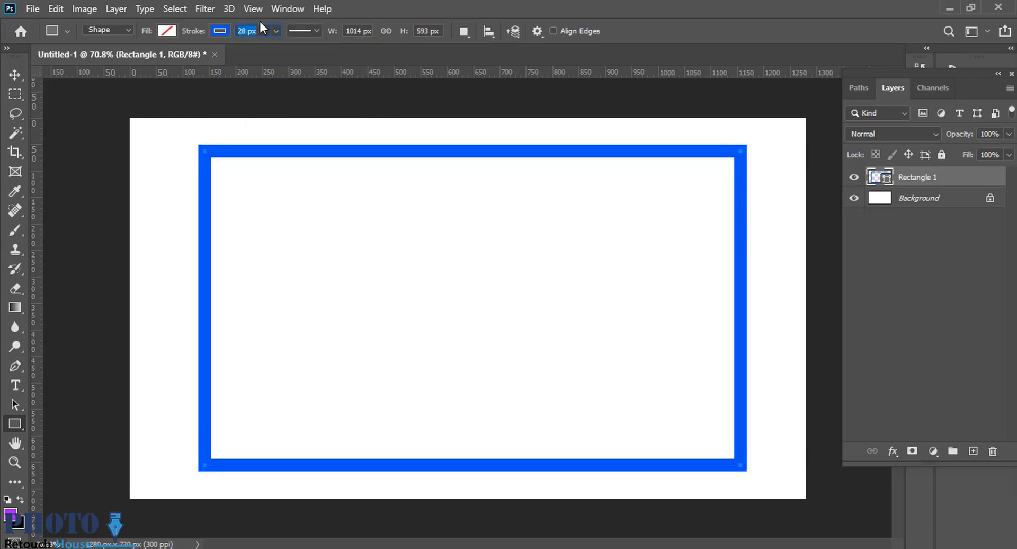
key("Return")
scroll(497, 266, "down", 2)
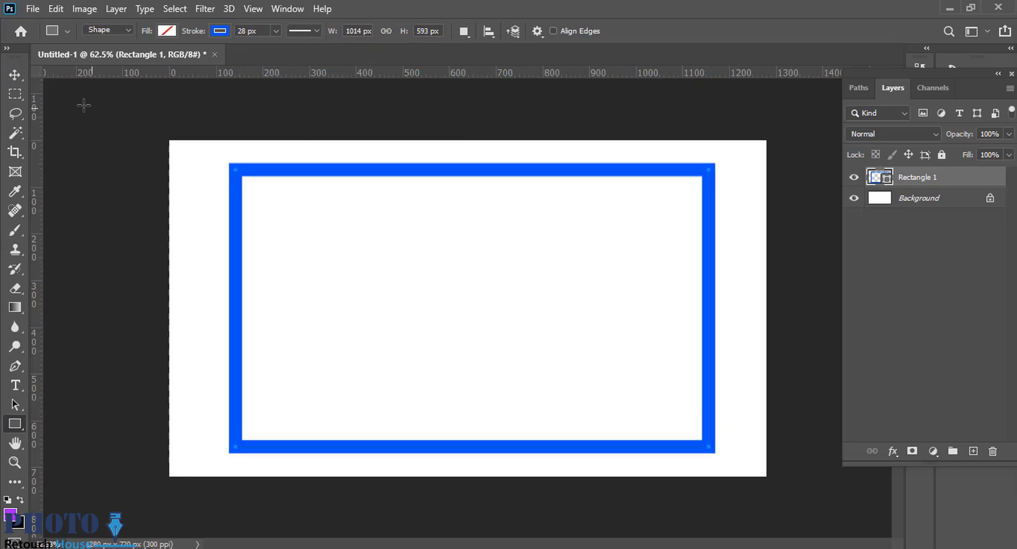
Choose the dark navy color 01003a as the rectangle layer's solid color.
left_click(16, 75)
left_click_drag(492, 178, 493, 179)
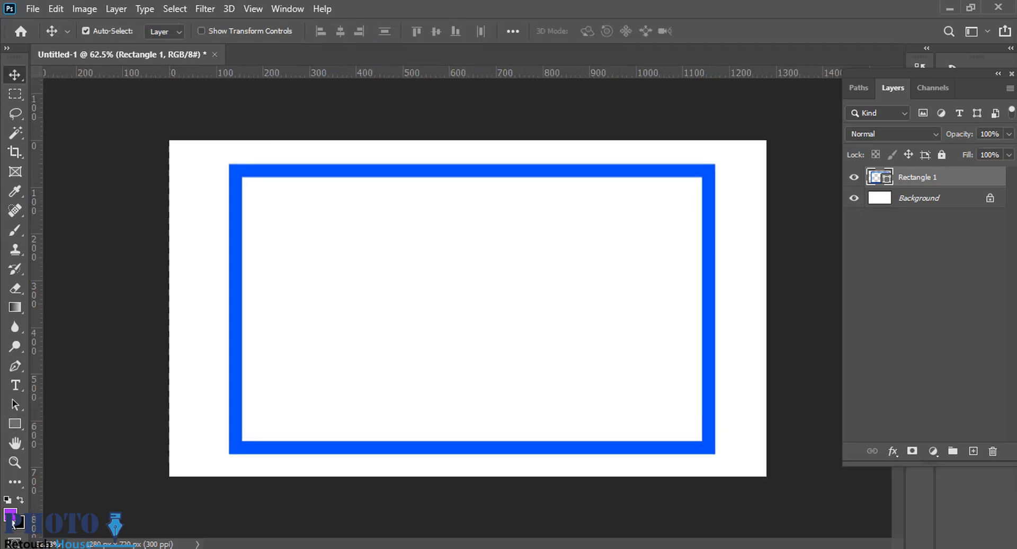
double_click(882, 182)
left_click(830, 319)
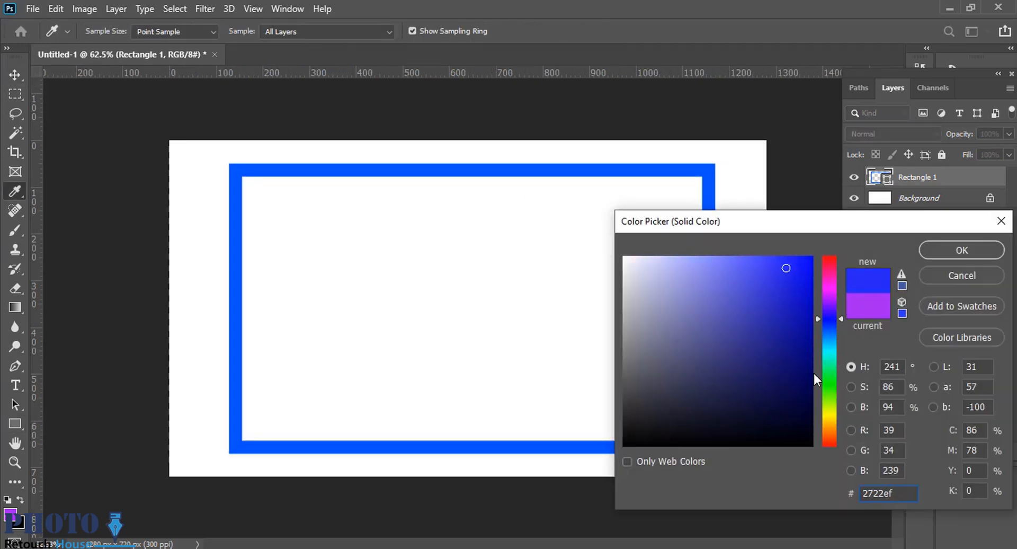
left_click_drag(813, 371, 815, 405)
left_click(934, 247)
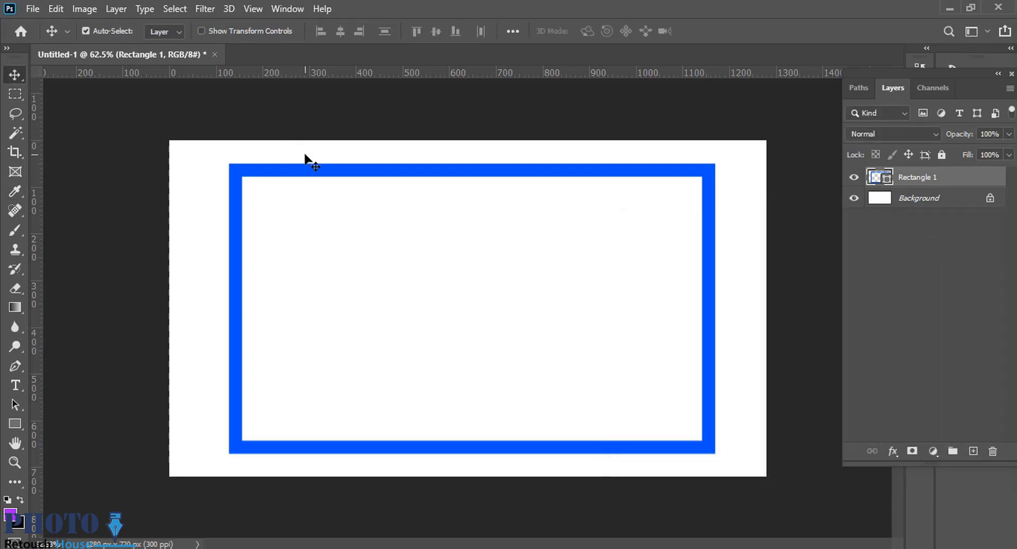
Recolor the rectangle's stroke with the recently used dark navy and shift it to a slightly lighter navy.
key("u")
left_click(219, 31)
left_click(126, 110)
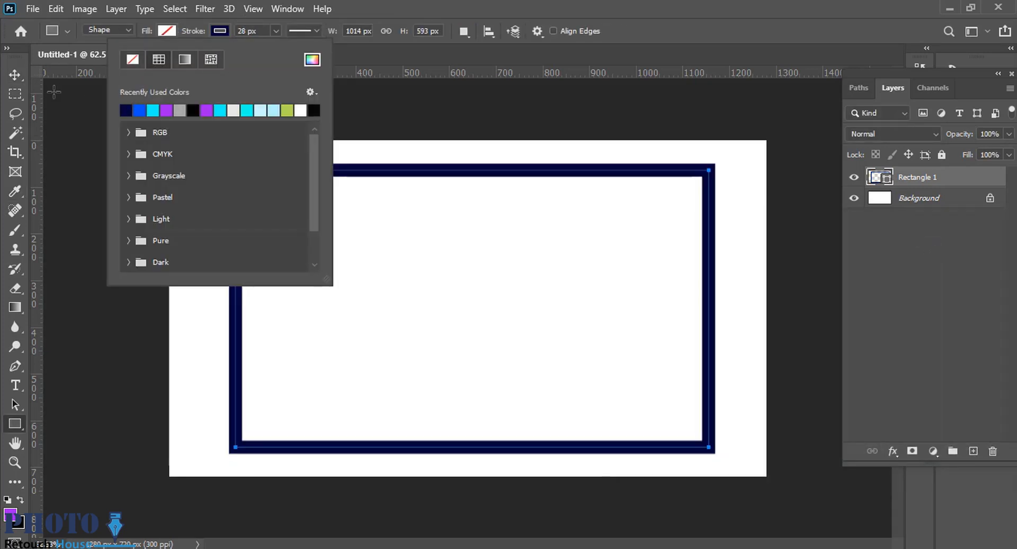
left_click(312, 60)
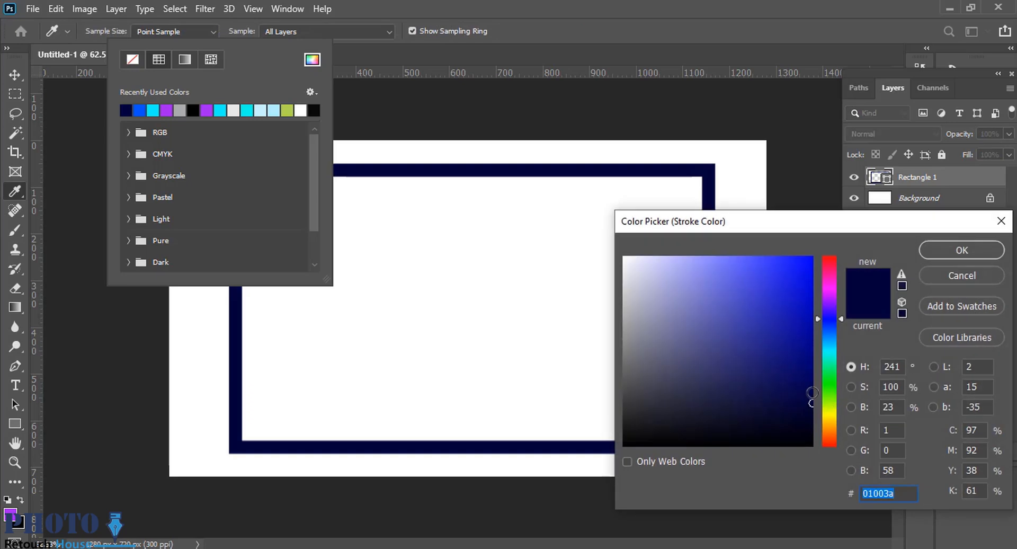
left_click_drag(811, 393, 813, 382)
left_click(983, 252)
left_click(12, 74)
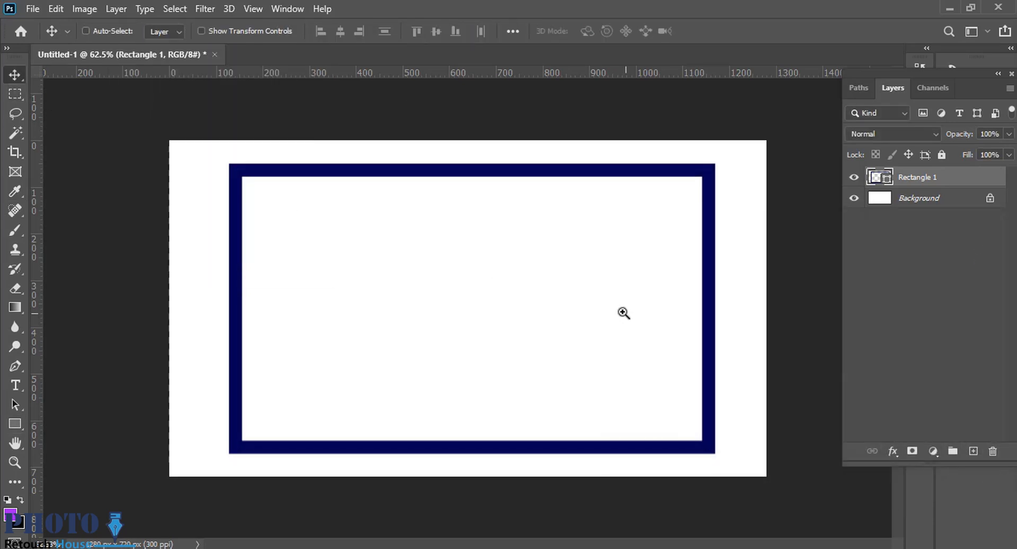
Draw a closed bevel-ended tab about 30 × 508 px along the frame's left edge with the Pen tool and shift it slightly down.
left_click_drag(624, 313, 458, 245)
scroll(573, 340, "up", 1)
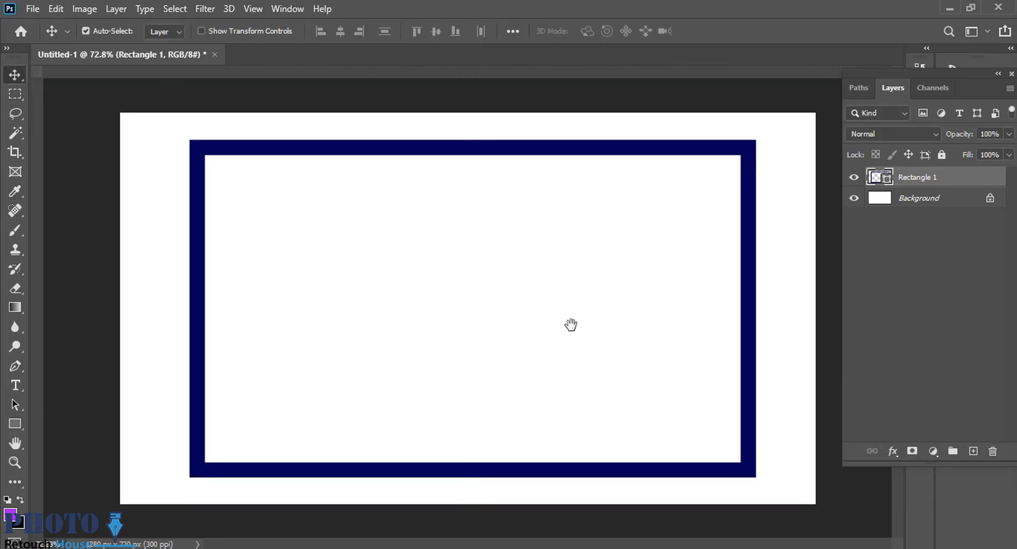
scroll(408, 402, "up", 4)
left_click_drag(275, 393, 426, 358)
key("ctrl+r")
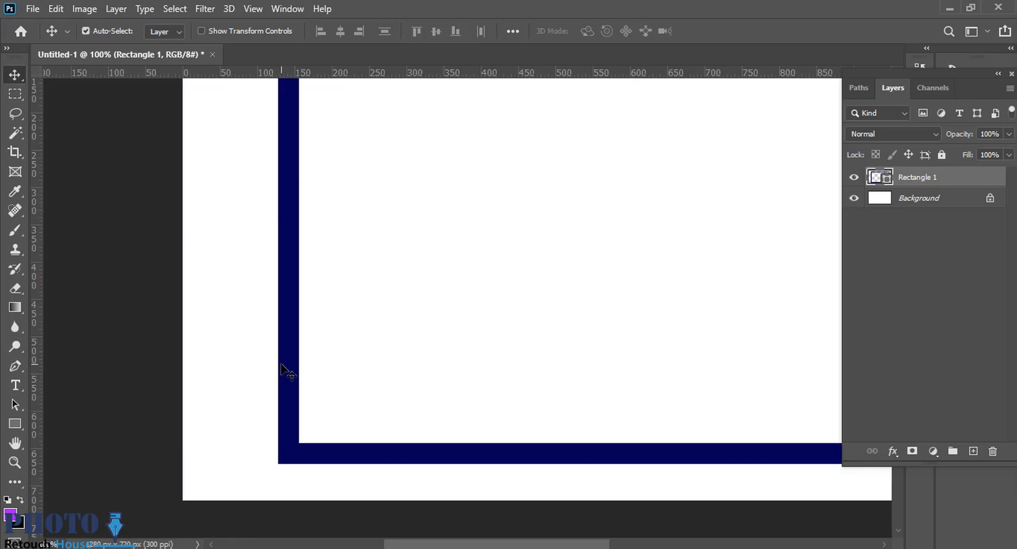
key("p")
scroll(341, 391, "down", 3)
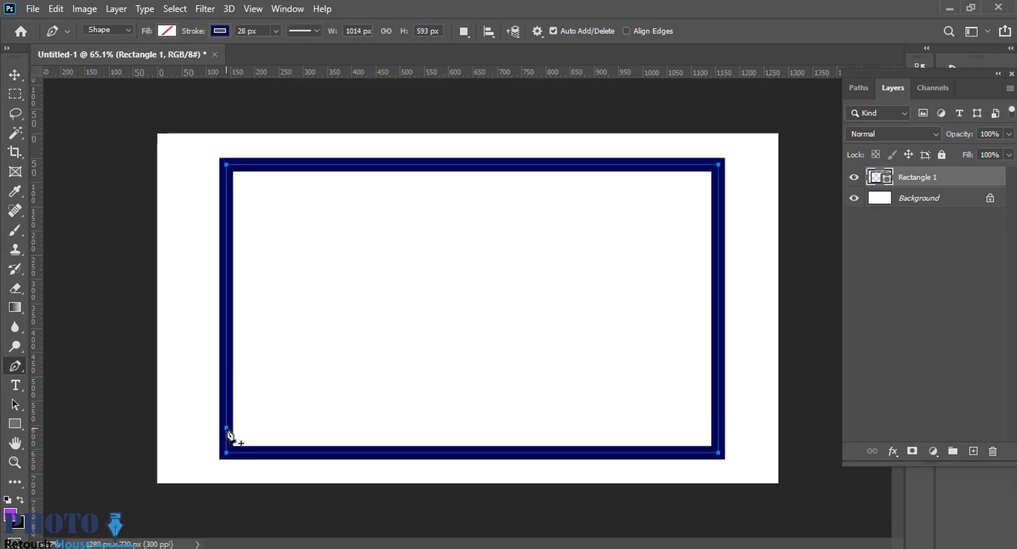
left_click_drag(225, 419, 207, 409)
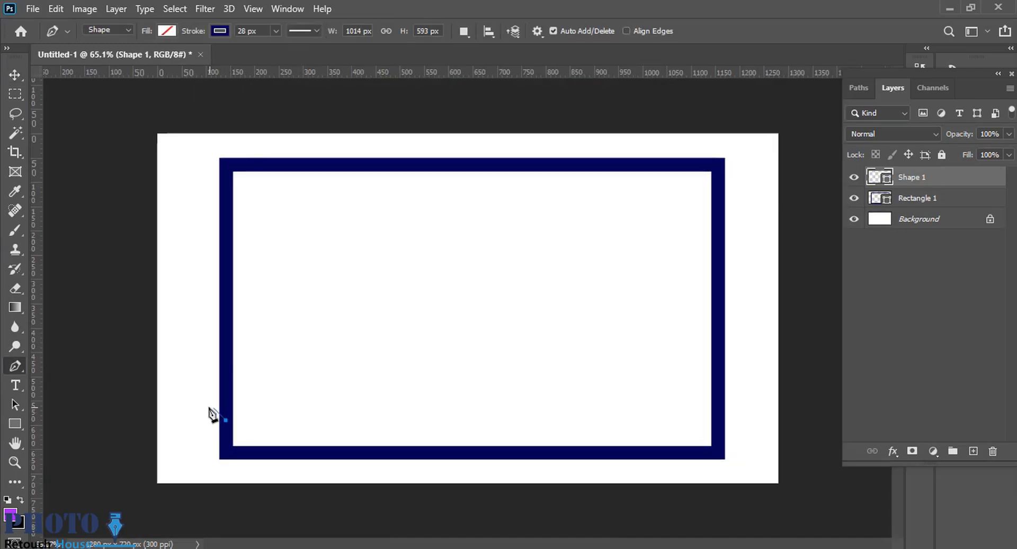
left_click(209, 408)
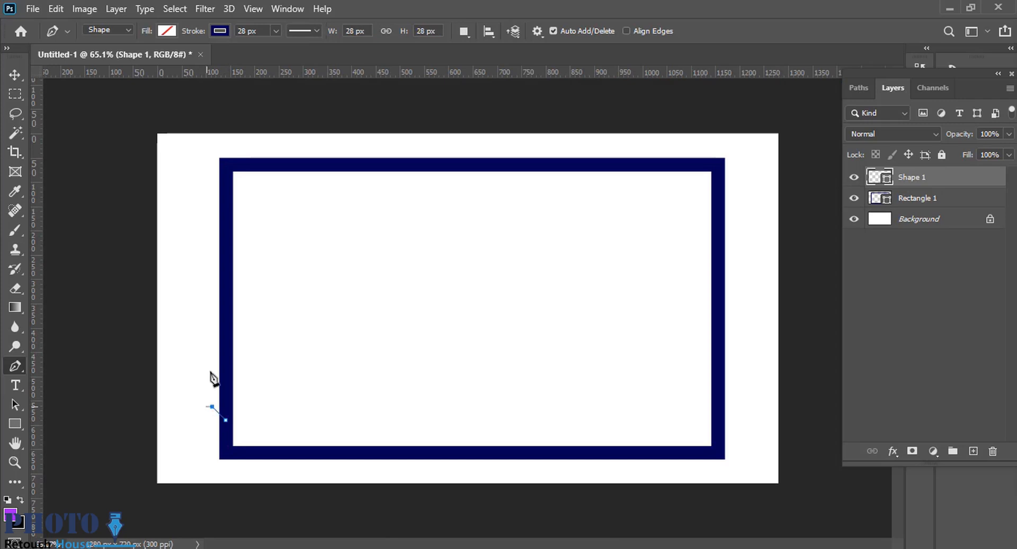
left_click(212, 187)
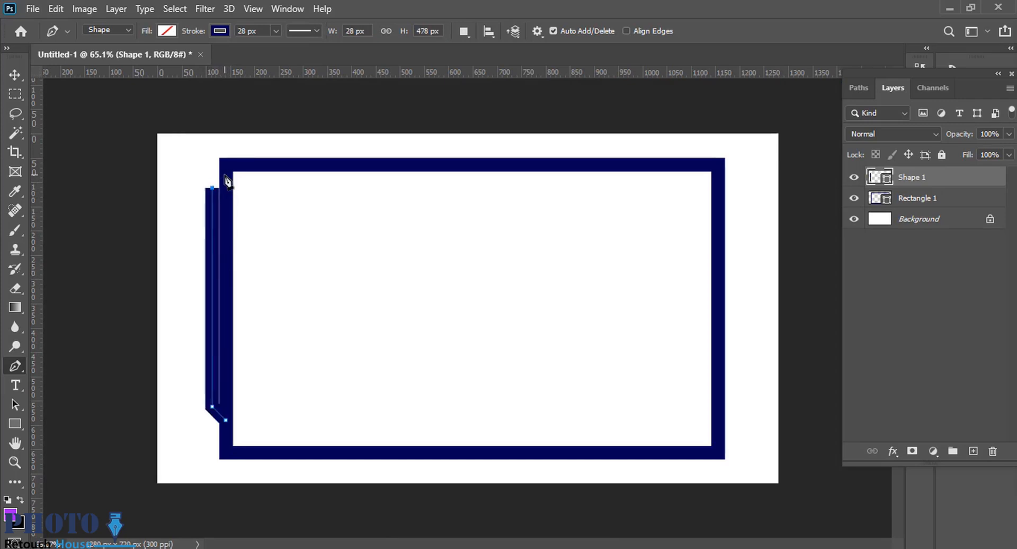
left_click(226, 173)
left_click(226, 420)
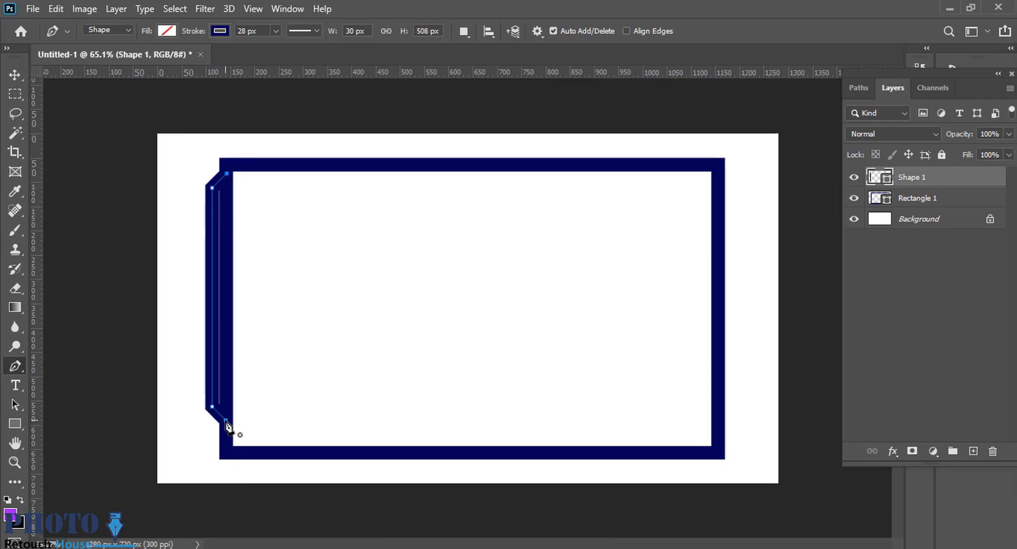
left_click(12, 76)
left_click_drag(216, 300, 215, 312)
Remove the left tab's stroke and fill it with the frame's dark navy.
key("u")
left_click(222, 30)
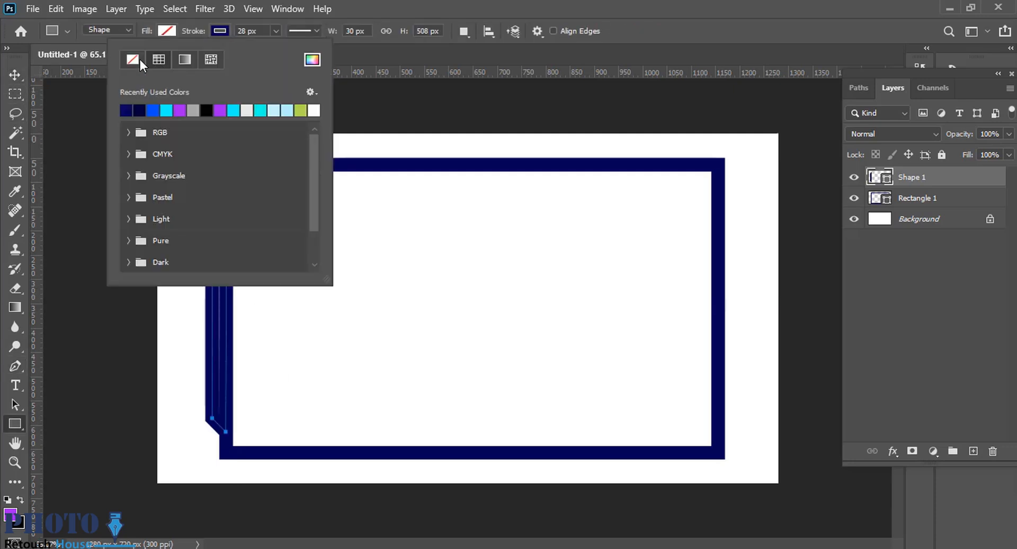
left_click(136, 59)
left_click(167, 31)
left_click(72, 108)
left_click(12, 78)
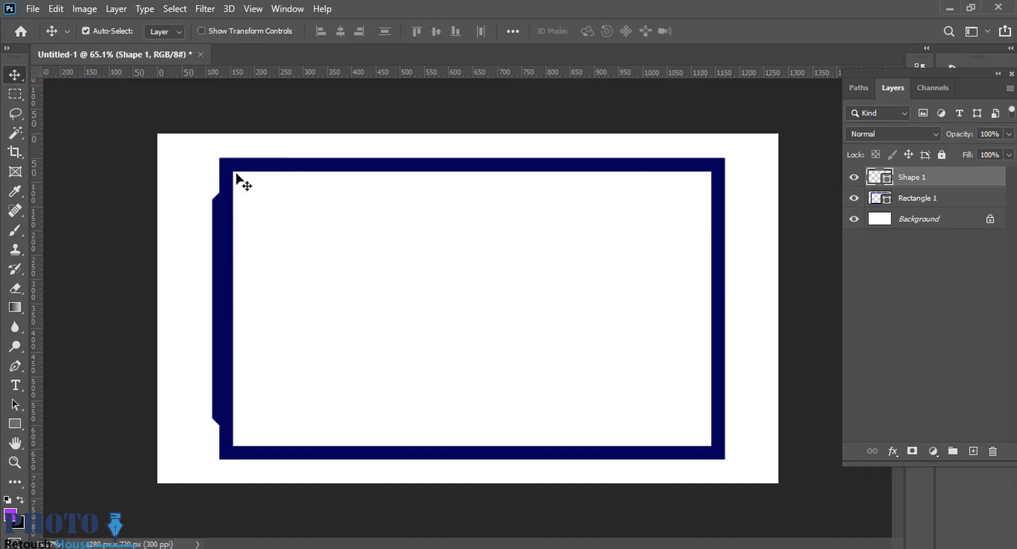
Duplicate the left tab onto the frame's right edge and flip the copy horizontally.
left_click(369, 267)
scroll(368, 269, "up", 2)
left_click_drag(183, 278, 766, 302)
key("ctrl+t")
right_click(640, 313)
left_click(686, 291)
key("Return")
scroll(763, 345, "down", 1)
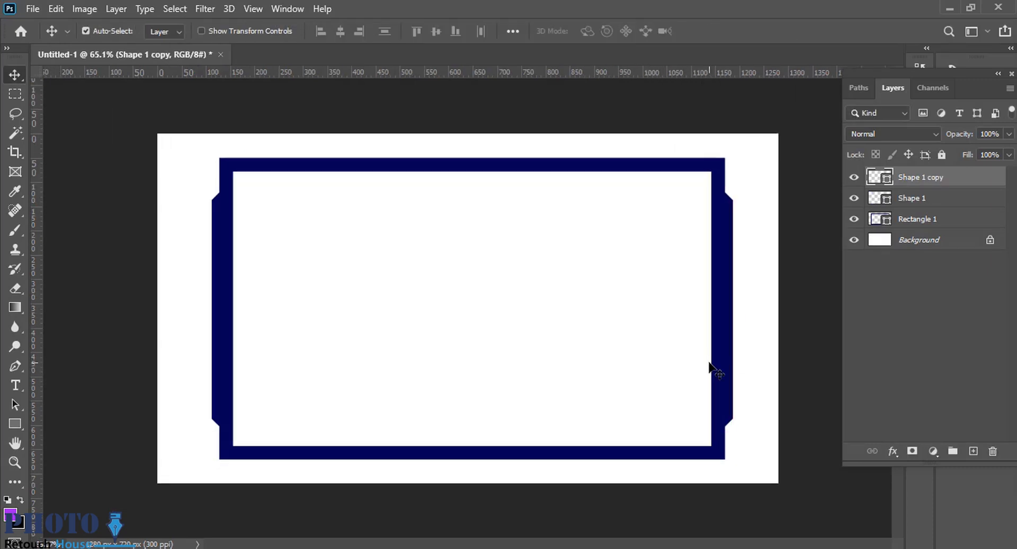
left_click(731, 319, "ctrl")
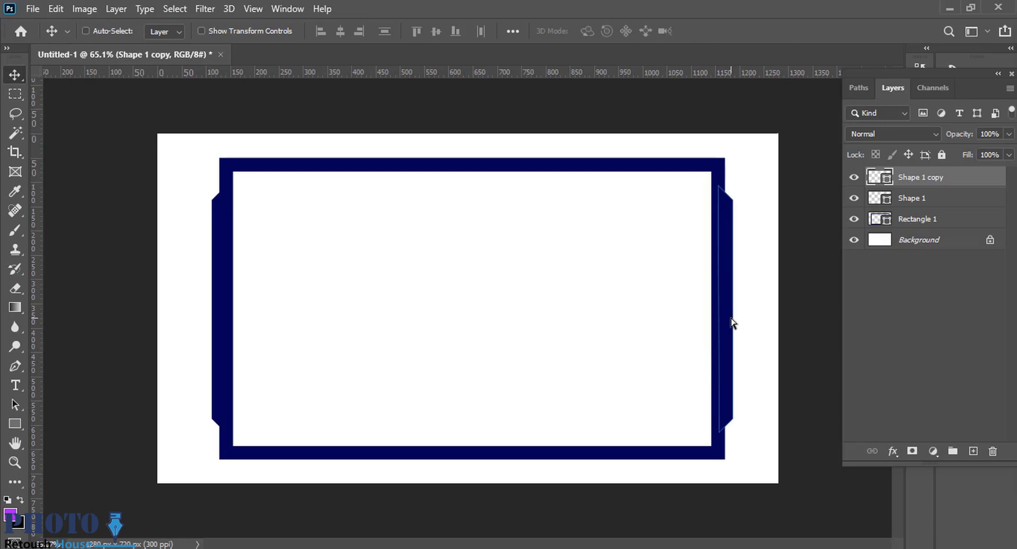
left_click(769, 338, "ctrl")
left_click(734, 322)
left_click(477, 217)
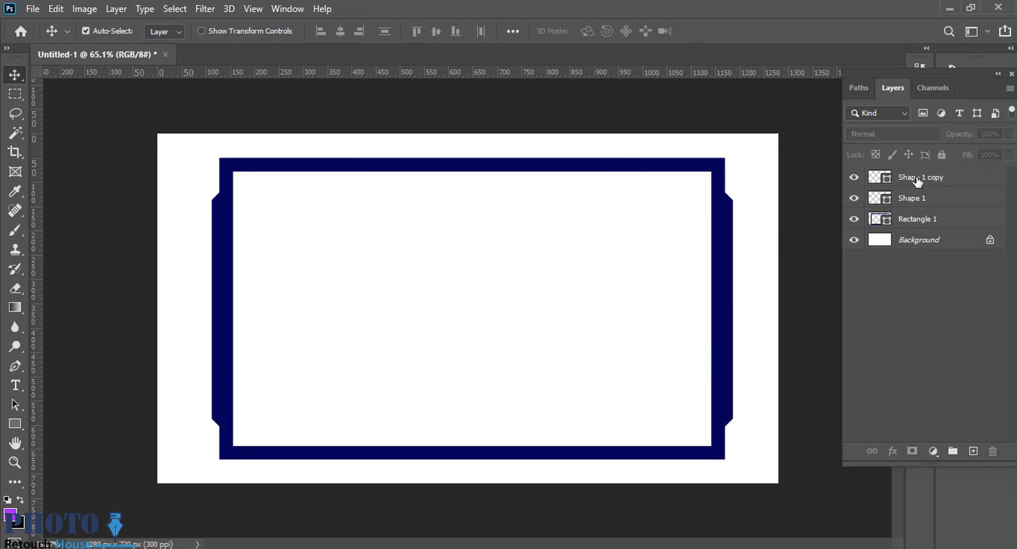
Place a copy of the right tab, rotated -90°, at the middle of the frame's top edge at X 640 px, Y 49 px.
left_click(915, 177)
left_click_drag(723, 284, 521, 245)
key("ctrl+j")
key("ctrl+t")
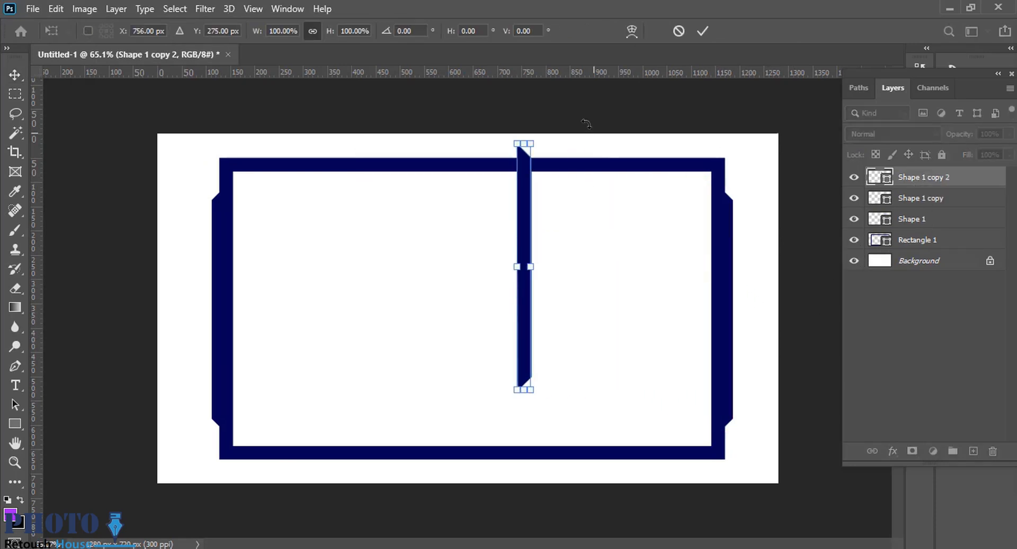
left_click_drag(586, 119, 374, 204)
left_click_drag(534, 276, 504, 155)
left_click_drag(319, 168, 398, 117)
key("ctrl+0")
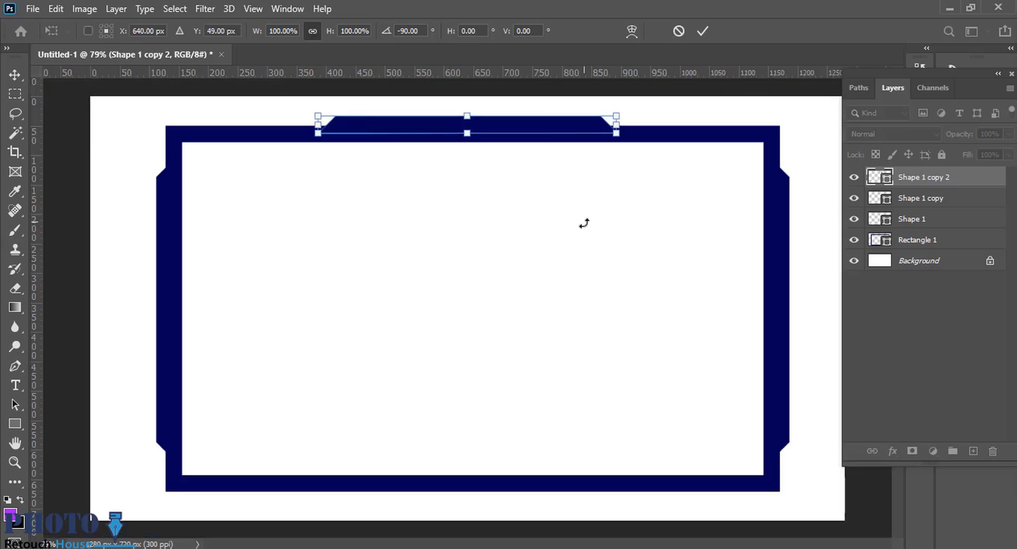
key("Return")
left_click(632, 258, "ctrl")
Duplicate the top tab onto the frame's bottom edge and flip the copy vertically.
left_click_drag(522, 234, 512, 234)
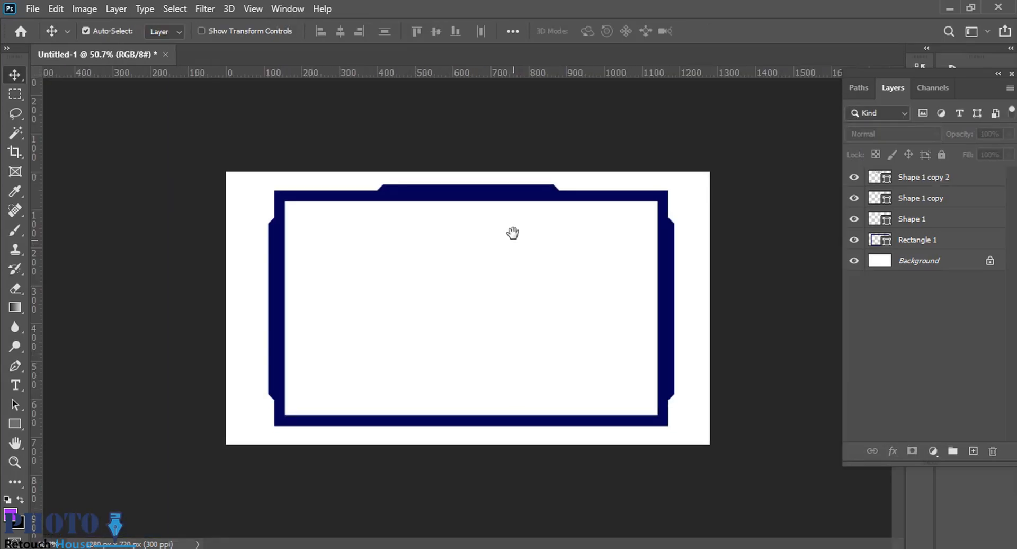
left_click_drag(500, 158, 530, 154)
left_click_drag(486, 182, 513, 444)
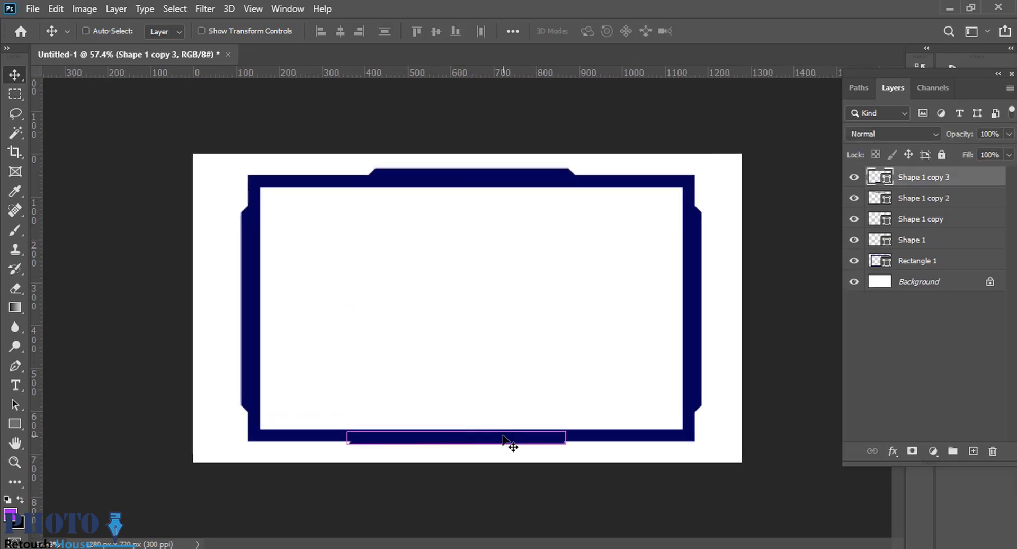
key("ctrl+t")
right_click(461, 417)
left_click(511, 408)
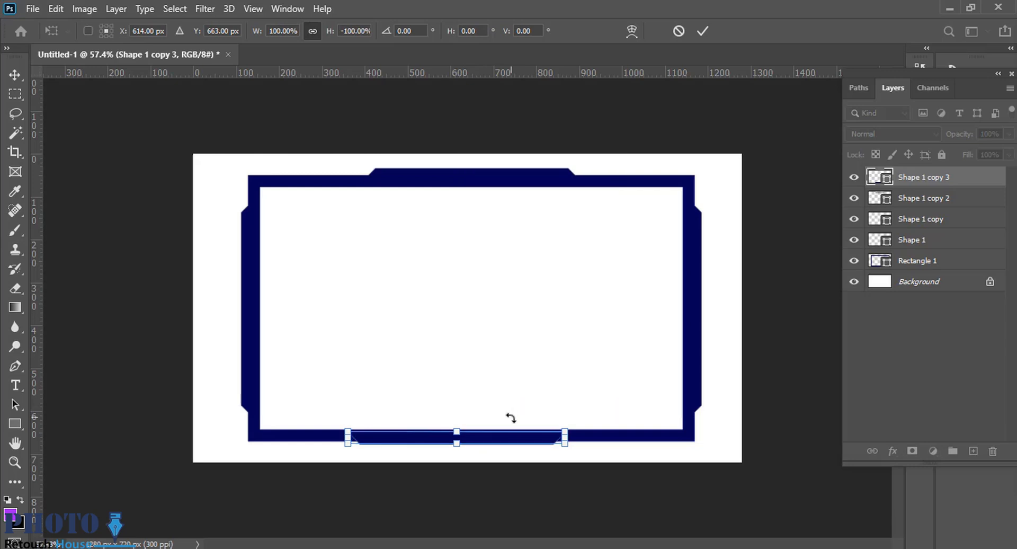
Position the flipped tab so its beveled side projects slightly below the frame's bottom edge.
scroll(477, 347, "up", 3)
left_click_drag(483, 505, 483, 515)
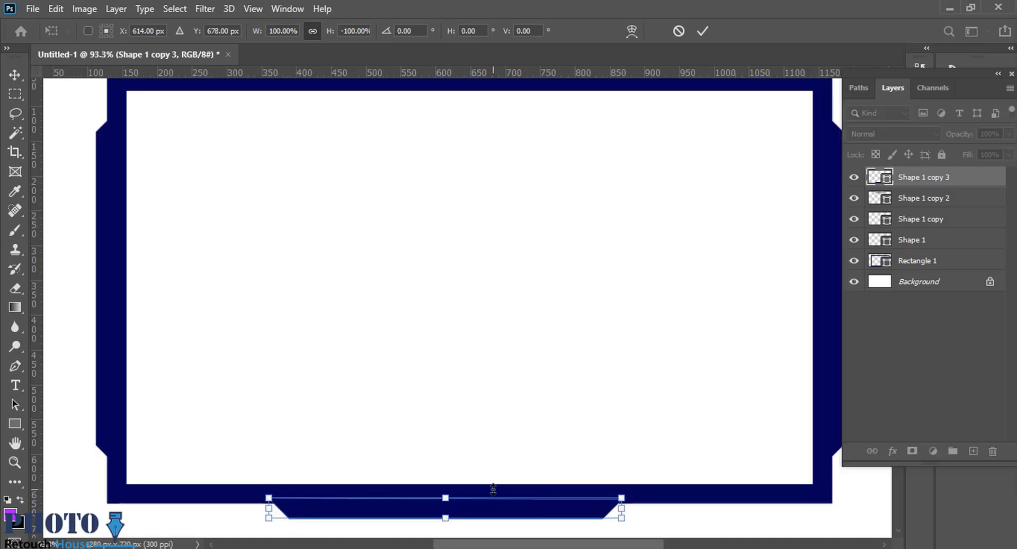
scroll(640, 527, "up", 2)
key("Return")
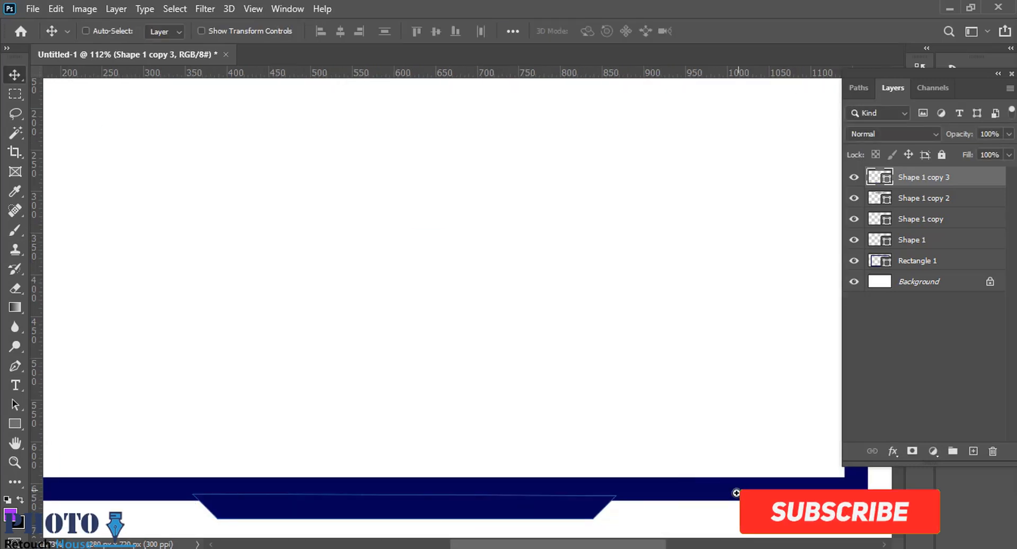
scroll(389, 490, "down", 1)
left_click_drag(389, 490, 399, 479)
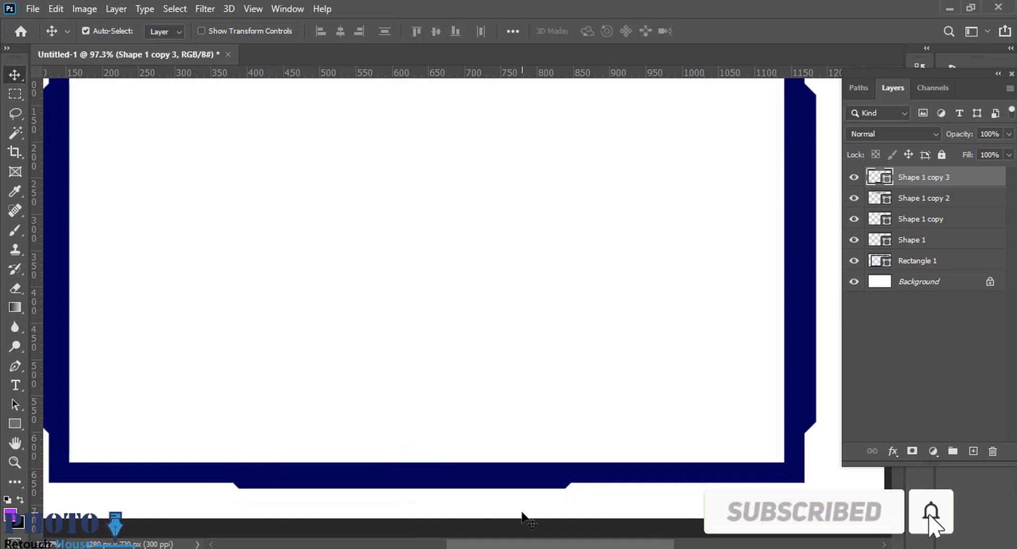
Nudge the bottom tab slightly farther down on the frame's bottom edge and deselect it.
key("Down")
key("Down")
key("Down")
key("Down")
key("Down")
left_click(595, 518)
Add a horizontal guide along the frame's top outer edge, where the top tab begins.
left_click_drag(594, 504, 575, 492)
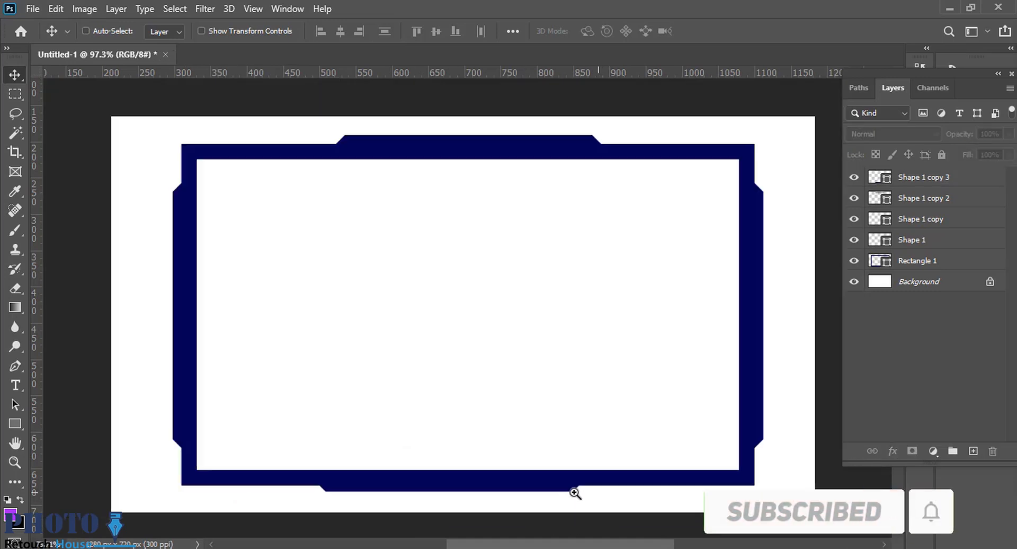
left_click_drag(557, 454, 567, 424)
left_click_drag(526, 141, 556, 220)
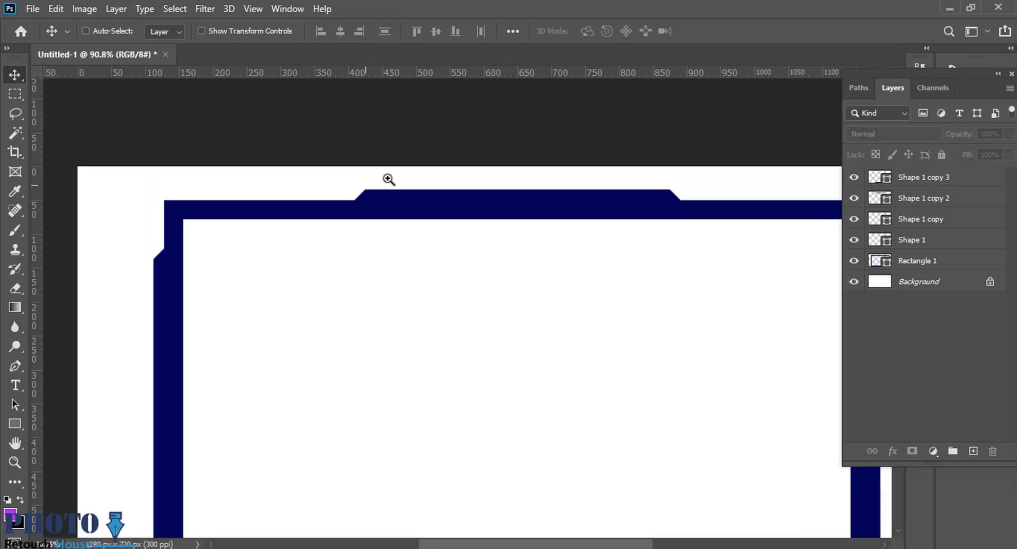
mouse_move(369, 185)
left_mouse_down()
mouse_move(431, 181)
mouse_move(381, 194)
left_mouse_up()
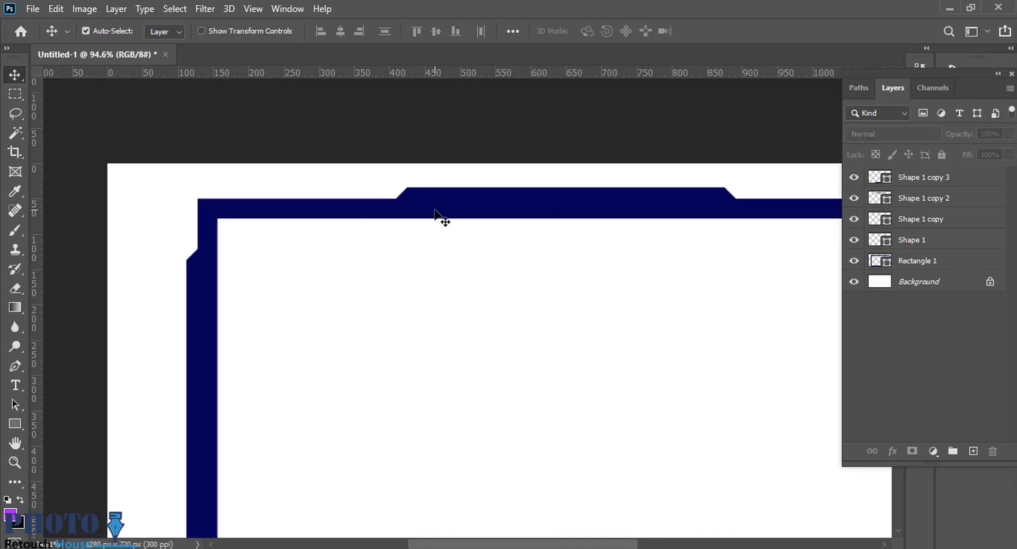
left_click_drag(416, 79, 410, 241)
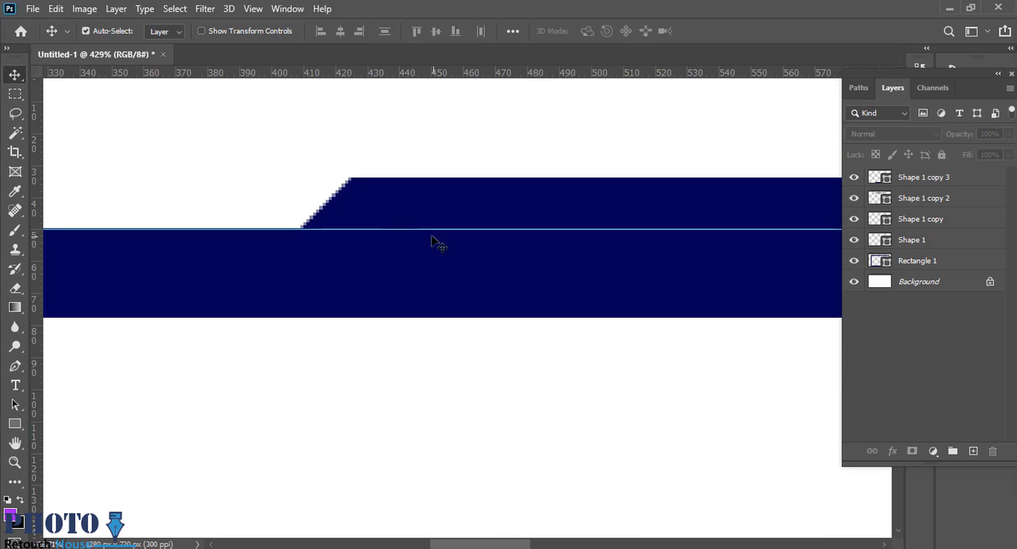
Draw a purple parallelogram about 131 px wide and 10 px high with the Pen tool inside the top tab's left end.
key("p")
left_click(348, 229)
left_click(379, 196)
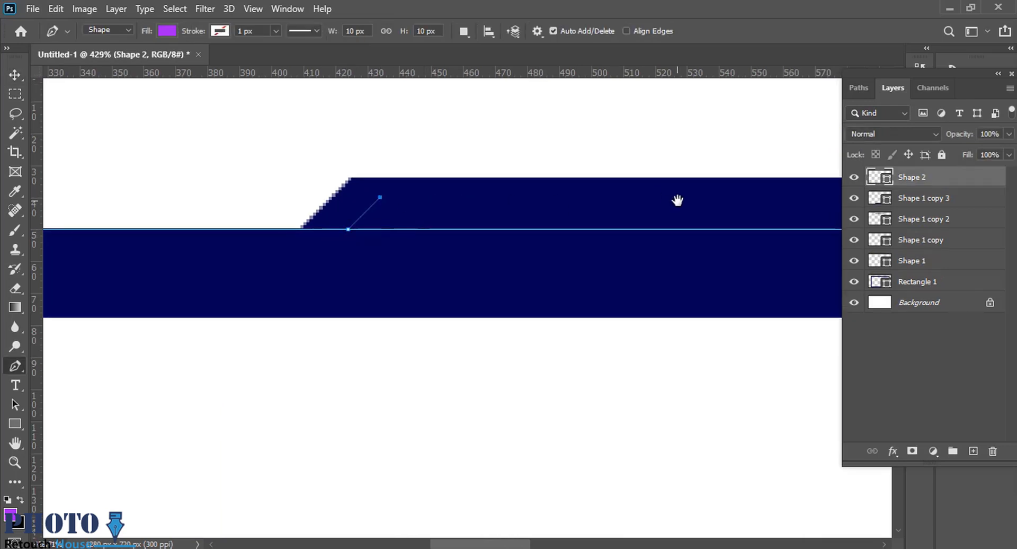
scroll(501, 234, "down", 2)
left_click(528, 225)
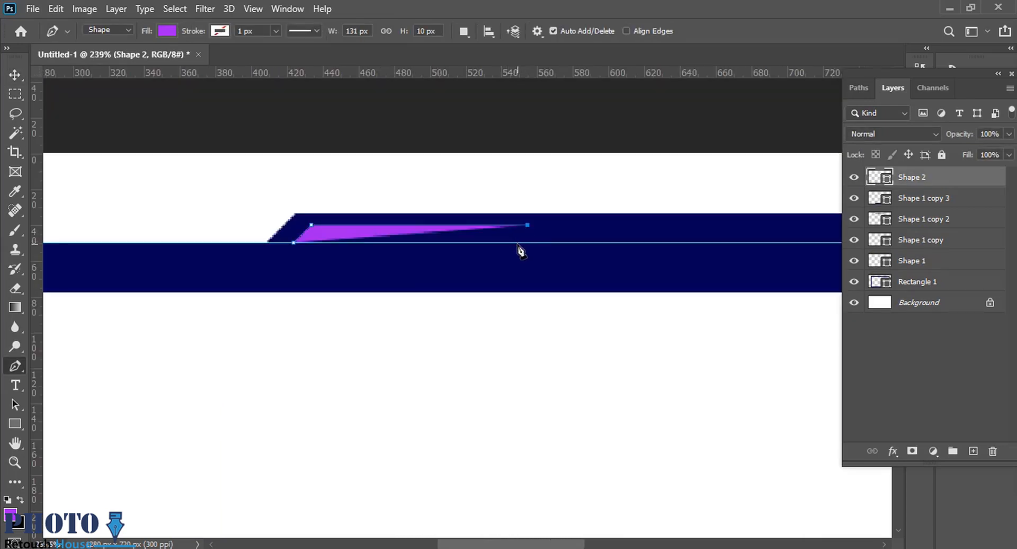
left_click(507, 242)
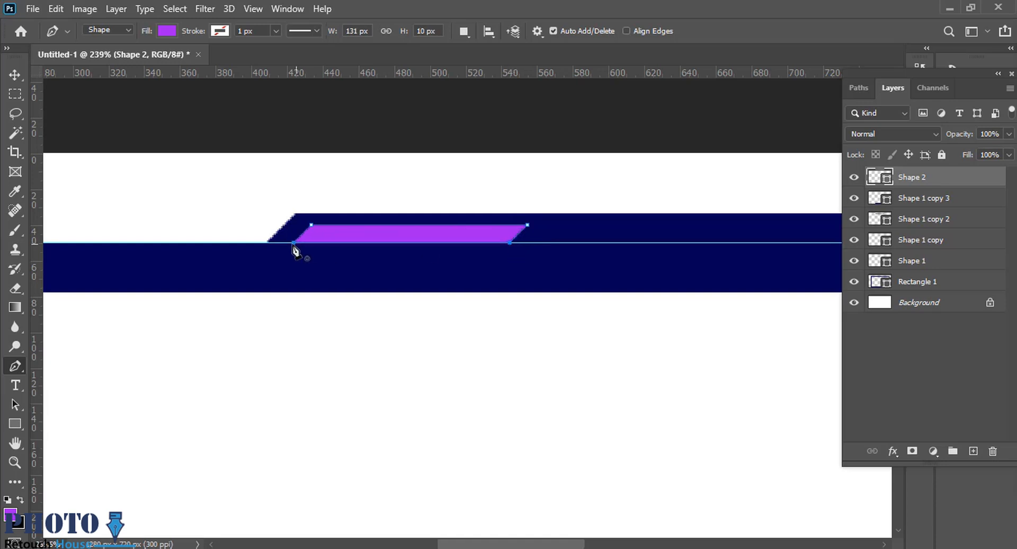
left_click(293, 242)
scroll(372, 256, "down", 1)
key("v")
left_click_drag(506, 236, 431, 274)
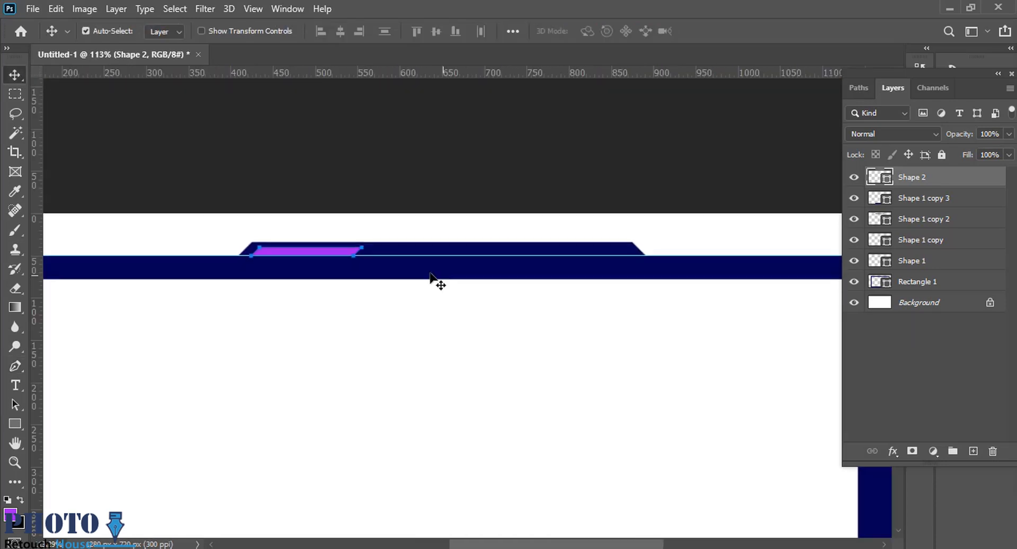
left_click_drag(325, 253, 571, 253)
right_click(571, 253)
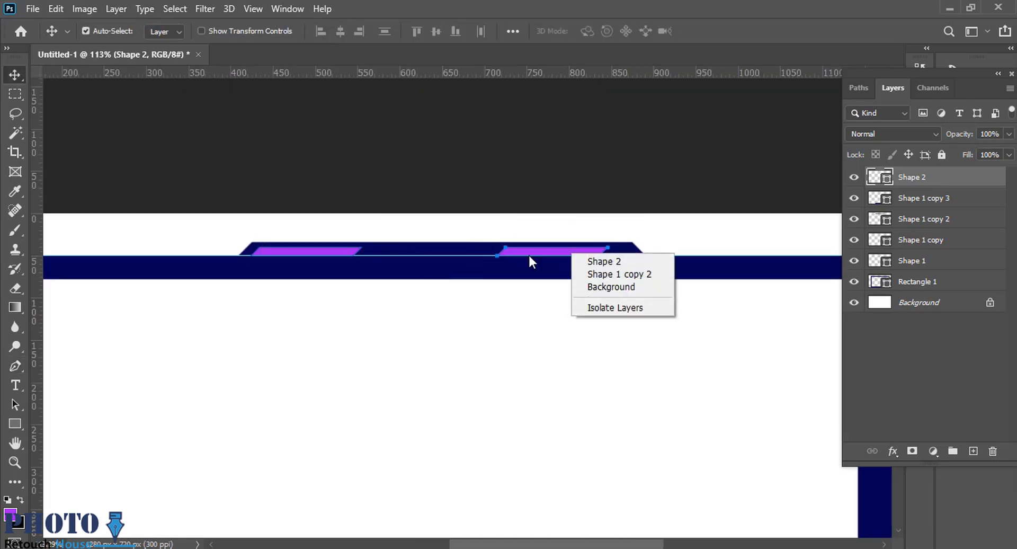
key("Escape")
key("ctrl+t")
right_click(542, 250)
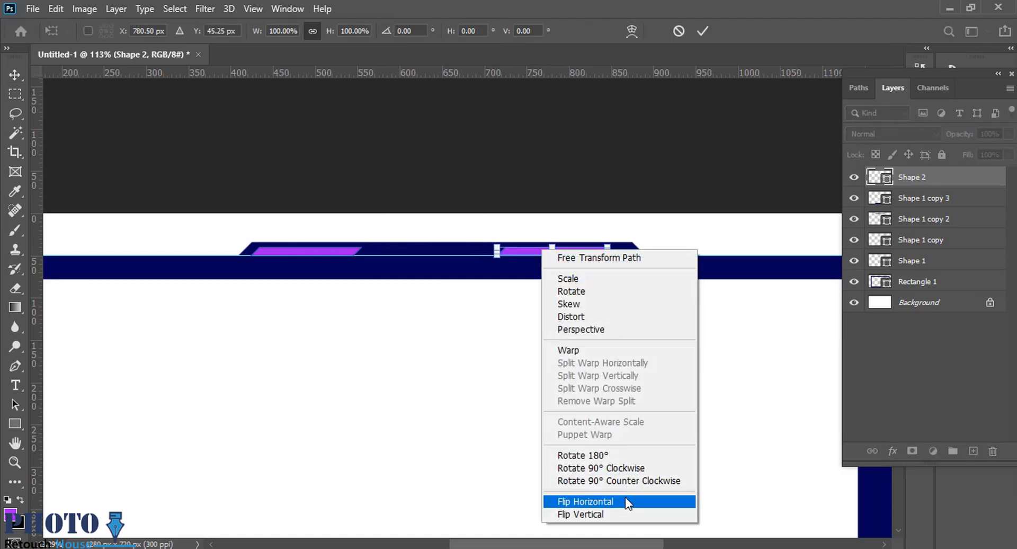
left_click(623, 501)
key("Return")
scroll(567, 254, "up", 1)
left_click_drag(567, 253, 587, 256)
key("ctrl+z")
left_click(640, 219, "ctrl")
key("ctrl+z")
key("ctrl+z")
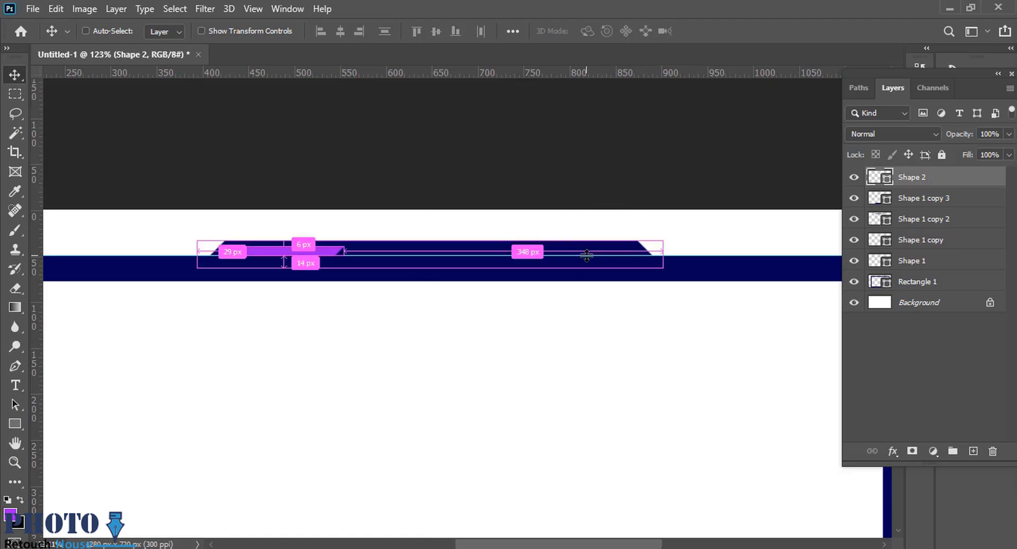
Duplicate the purple parallelogram layer, flip the copy horizontally and place it inside the top tab's right end.
key("ctrl+j")
key("ctrl+t")
right_click(309, 250)
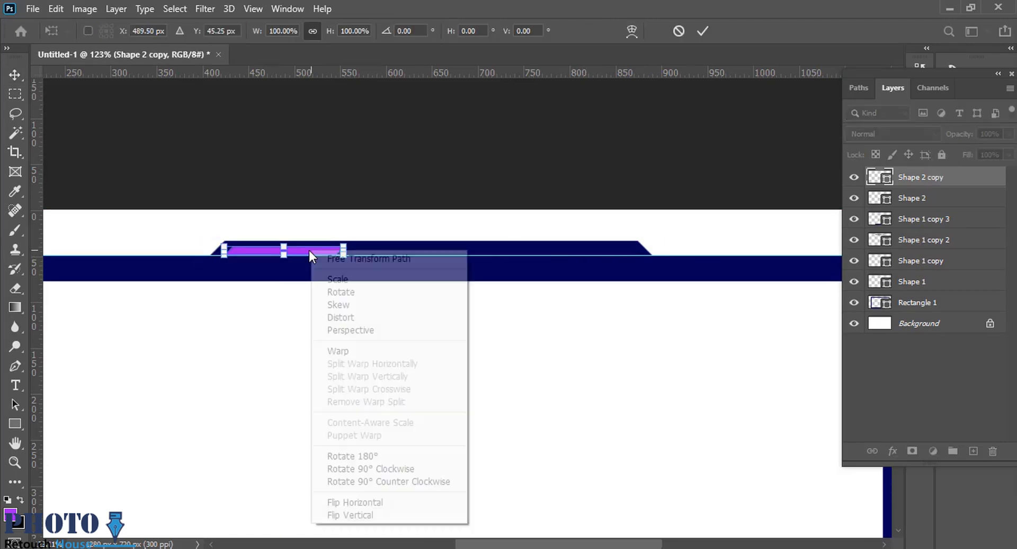
left_click(354, 502)
key("Return")
left_click_drag(302, 253, 584, 256)
mouse_move(206, 206)
left_mouse_down()
mouse_move(261, 195)
mouse_move(210, 211)
left_mouse_up()
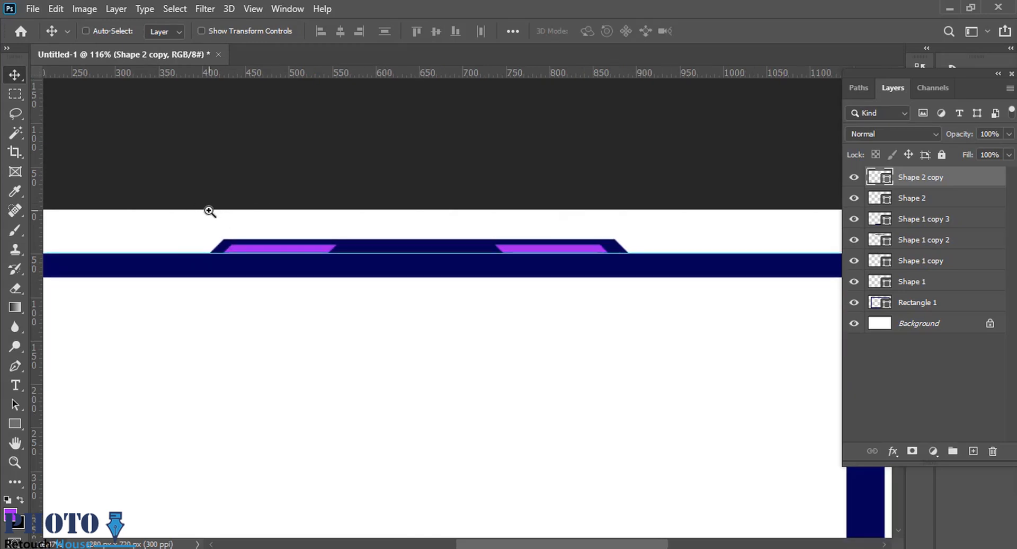
Select both parallelogram layers and set their fill to black.
left_click(697, 228)
left_click_drag(433, 238, 531, 246)
left_click(614, 255)
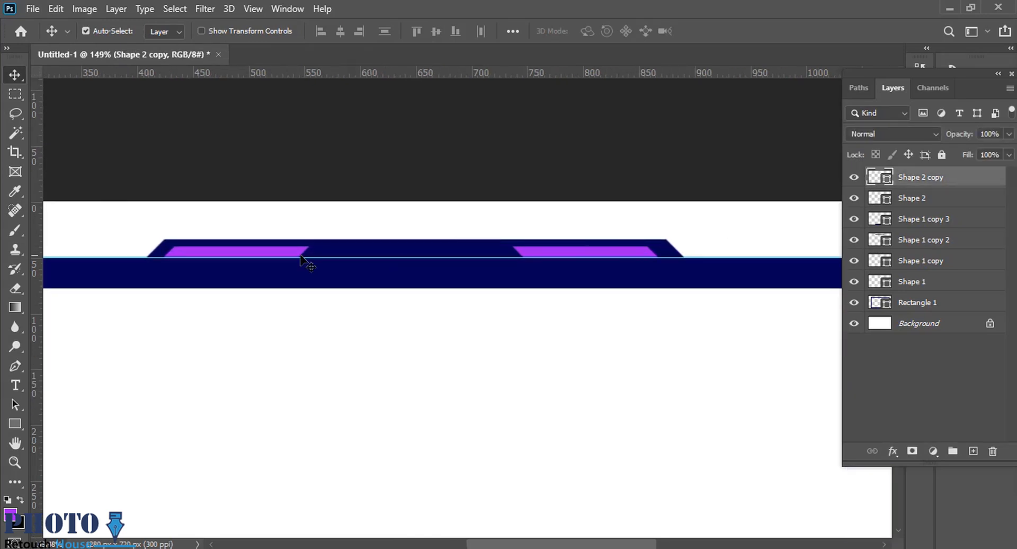
left_click(898, 203, "shift")
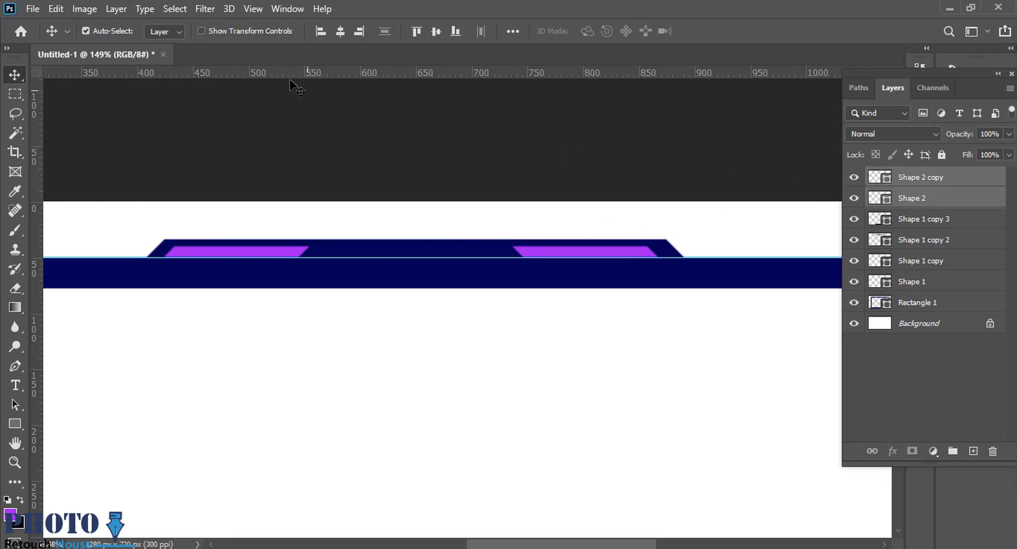
key("u")
left_click(164, 33)
left_click(88, 109)
left_click(637, 252)
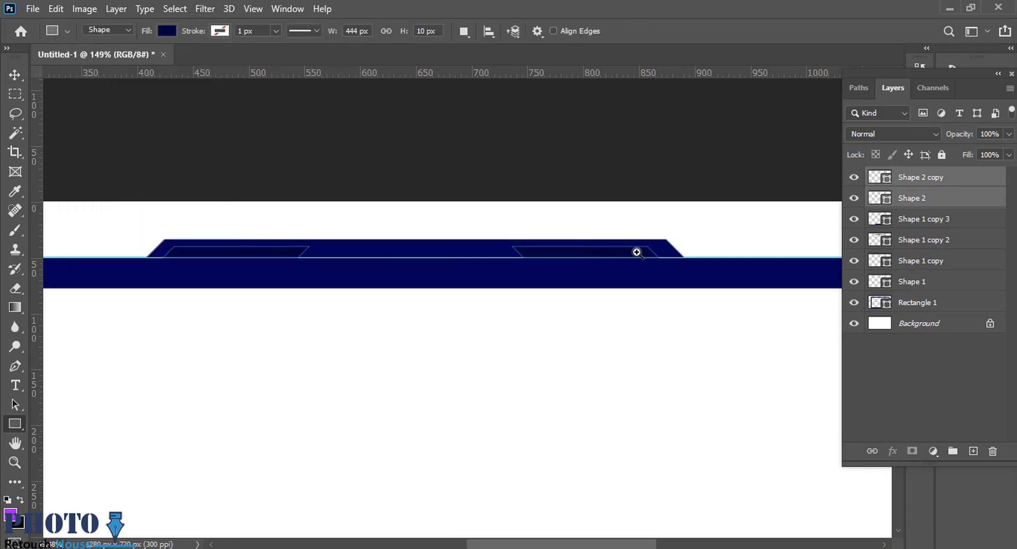
left_click_drag(591, 251, 635, 247)
left_click(168, 30)
left_click(155, 110)
Move the horizontal guide off the frame to above the canvas's top edge.
mouse_move(666, 213)
left_mouse_down()
mouse_move(640, 210)
mouse_move(650, 211)
left_mouse_up()
left_click_drag(615, 261, 640, 122)
left_click_drag(720, 191, 662, 193)
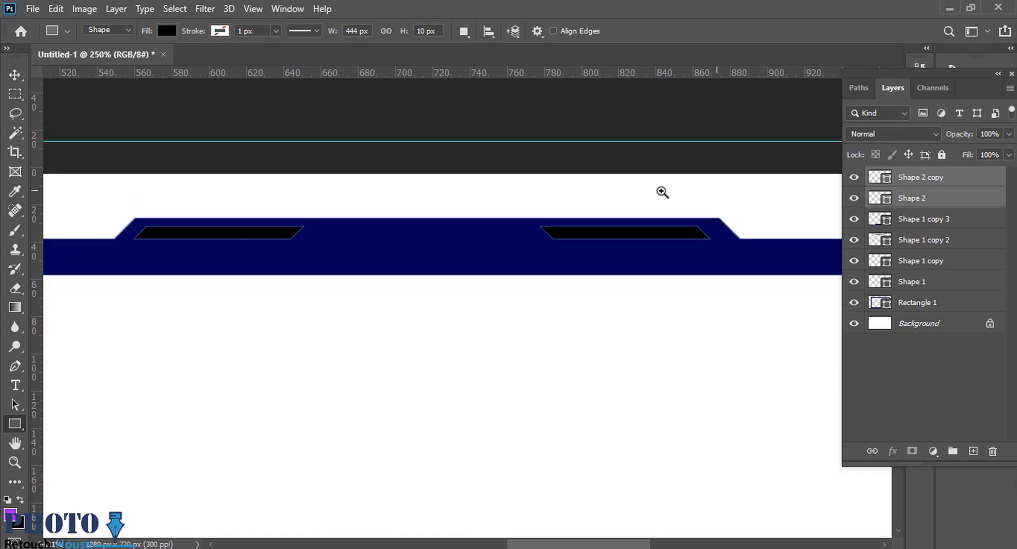
left_click(15, 74)
left_click_drag(398, 205, 530, 222)
left_click(965, 180)
left_click(949, 199, "shift")
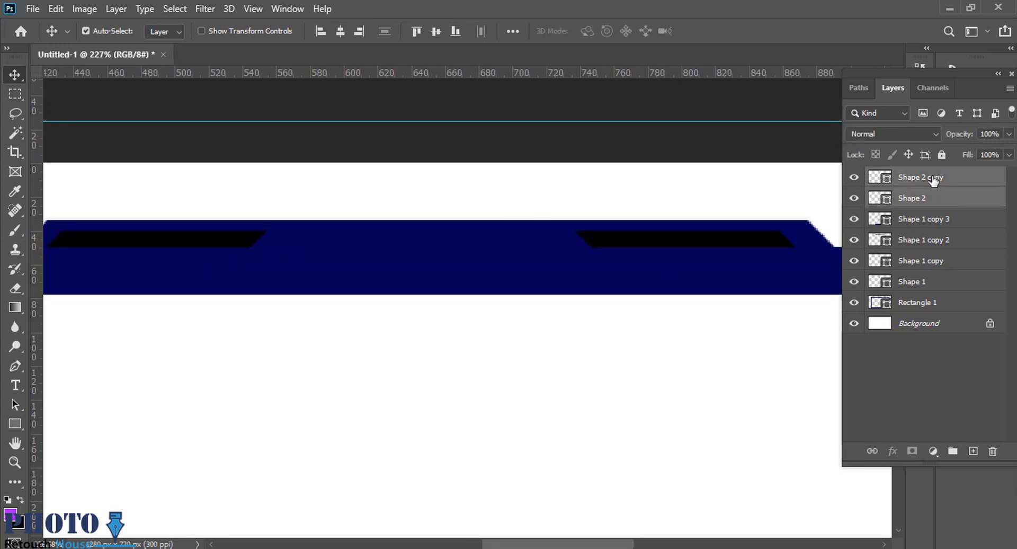
left_click(933, 181)
right_click(934, 181)
left_click(805, 22)
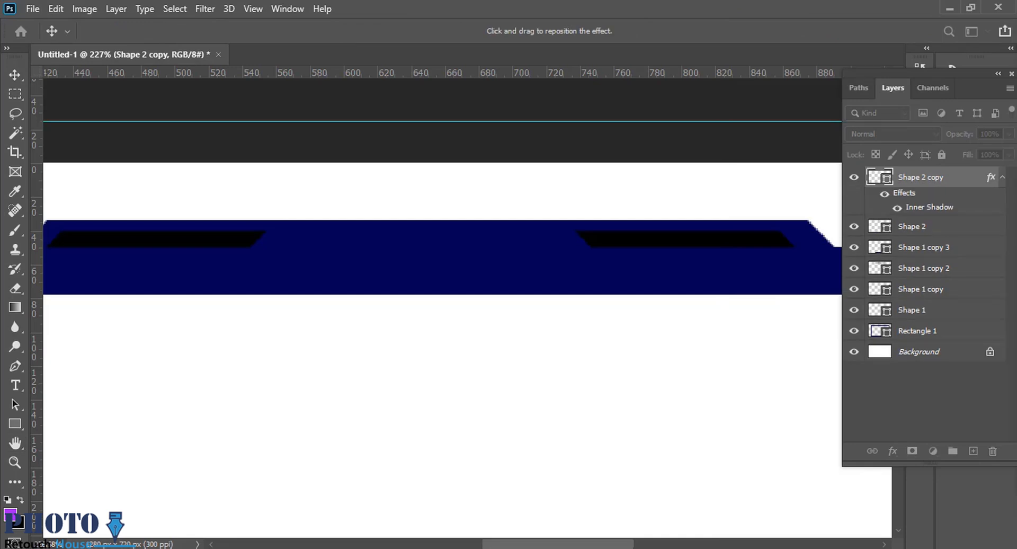
mouse_move(658, 223)
left_mouse_down()
mouse_move(756, 222)
mouse_move(665, 223)
left_mouse_up()
left_click_drag(321, 210, 661, 209)
left_click_drag(358, 212, 398, 210)
key("Escape")
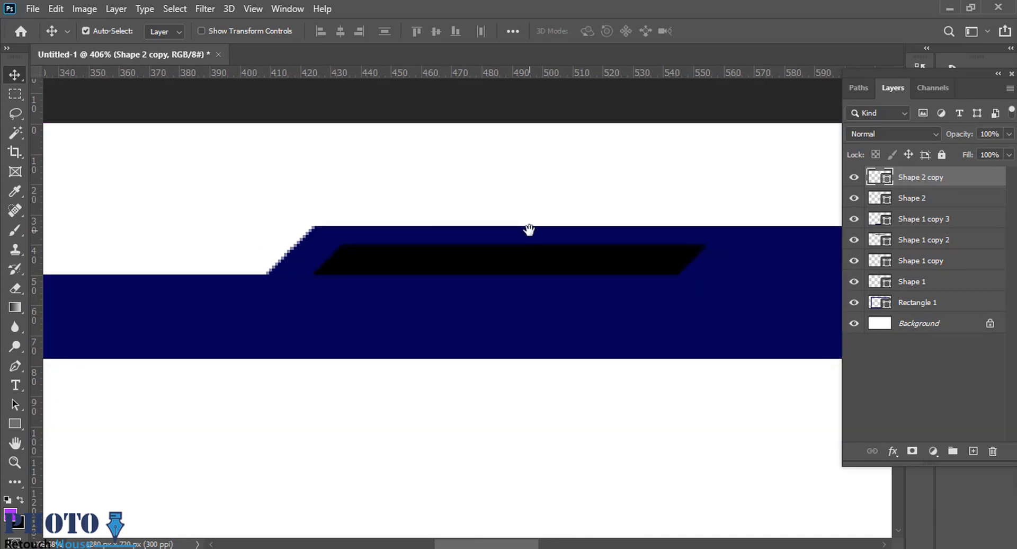
Group the frame rectangle with its four tab layers, leaving both parallelogram layers outside the group.
left_click_drag(529, 229, 434, 257)
mouse_move(486, 287)
left_mouse_down()
mouse_move(464, 287)
mouse_move(479, 286)
left_mouse_up()
key("ctrl+0")
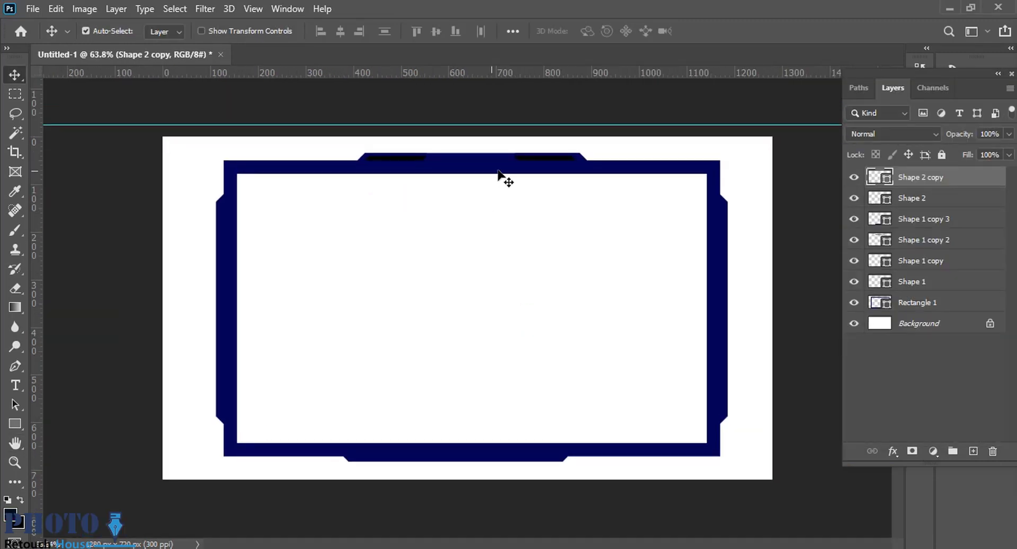
left_click(926, 200)
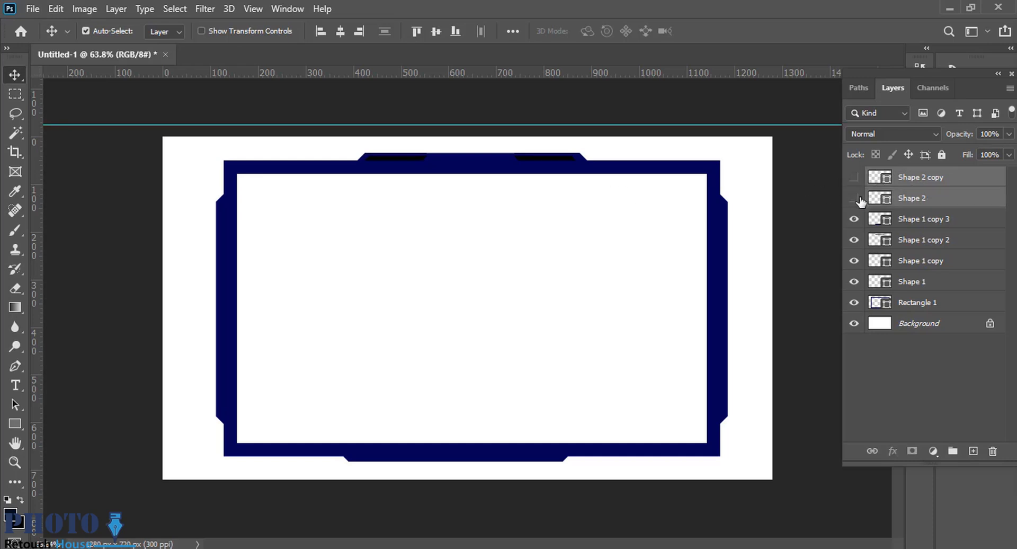
left_click(930, 221)
left_click(916, 303, "shift")
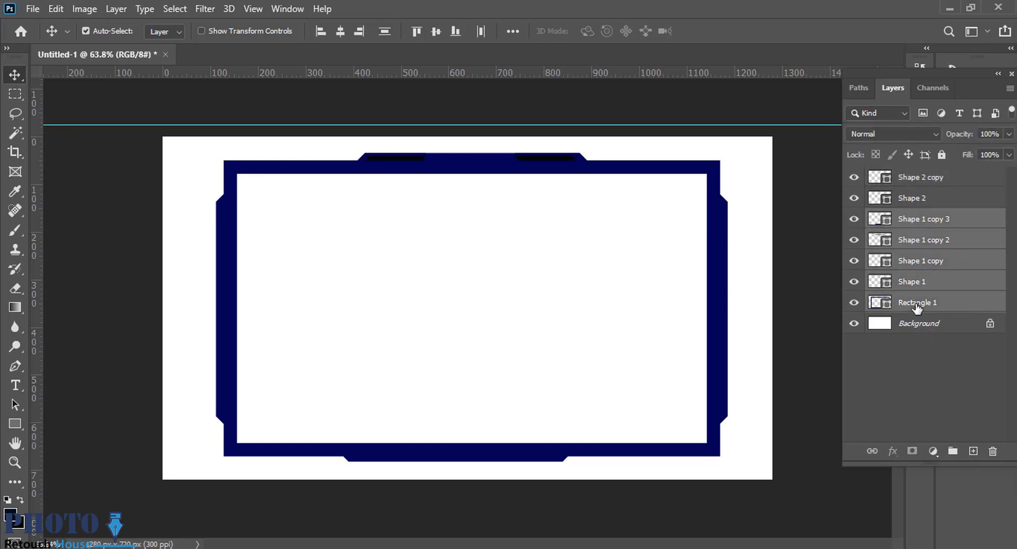
key("ctrl+g")
left_click(854, 218)
left_click(854, 218)
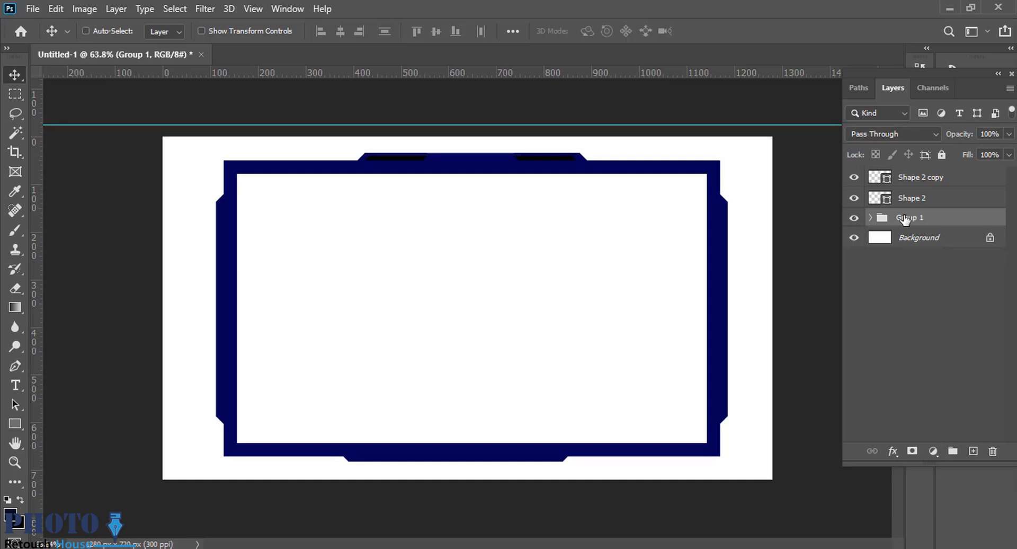
Stamp only the frame onto a new transparent layer, with the background and parallelogram layers hidden, and hide the original group.
key("ctrl+alt+e")
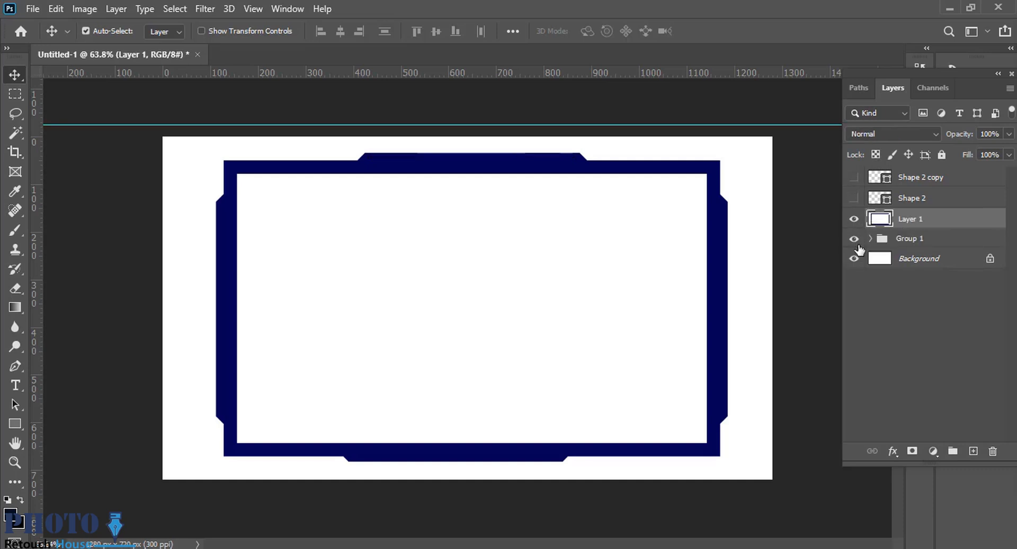
left_click(855, 259)
left_click(993, 451)
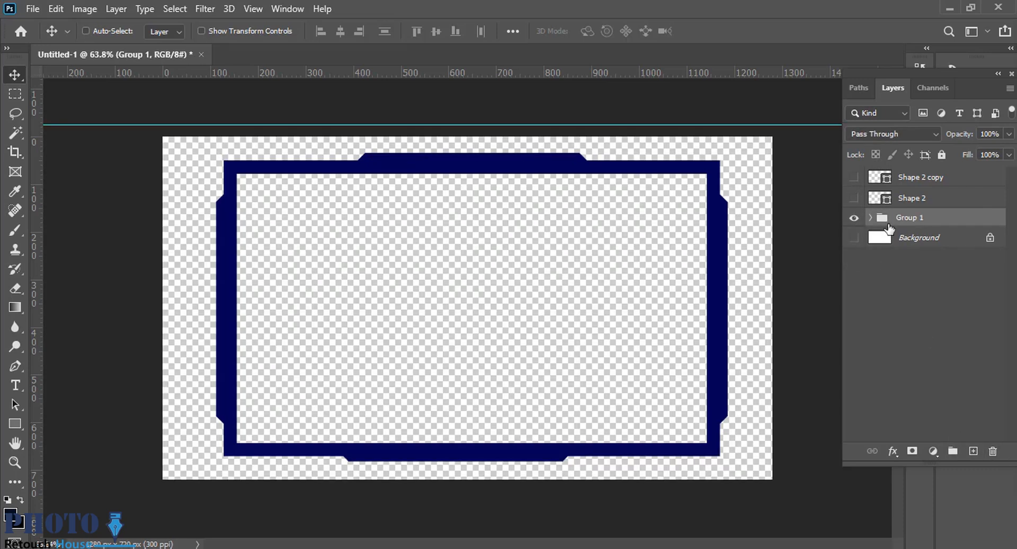
key("ctrl+alt+e")
left_click(855, 239)
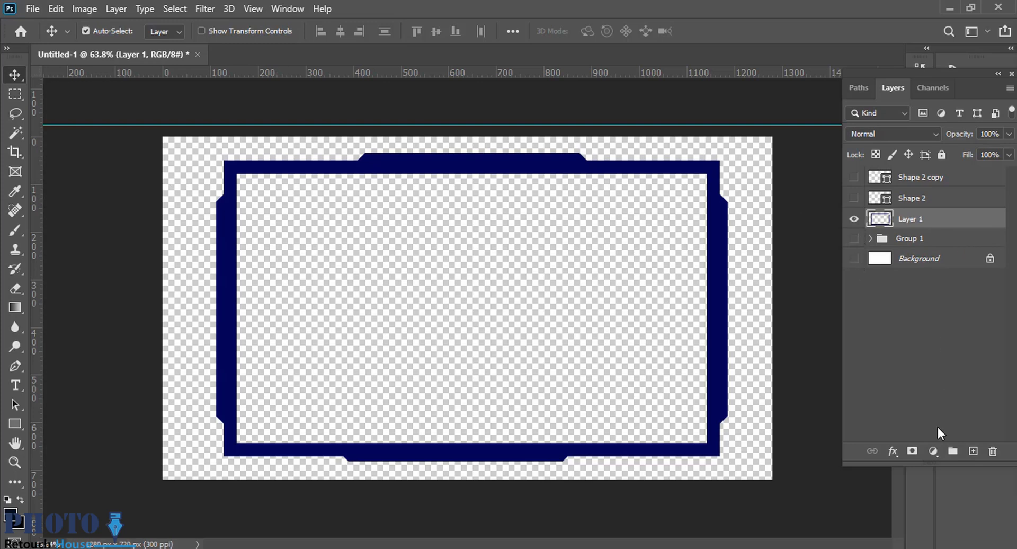
Apply a linear dark-blue-dark Gradient Overlay to the stamped frame layer at a 90° angle and 67% scale.
double_click(943, 225)
left_click(396, 313)
left_click_drag(640, 86, 670, 86)
left_click(918, 118)
Add a second Gradient Overlay to the frame layer and set the upper overlay's angle to 179°.
double_click(929, 250)
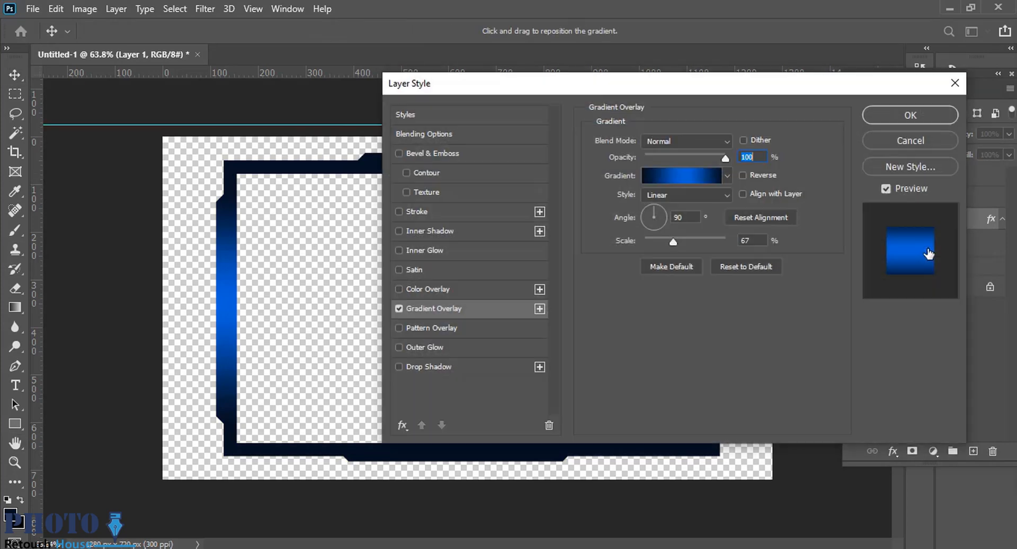
left_click(539, 309)
left_click_drag(657, 85, 929, 87)
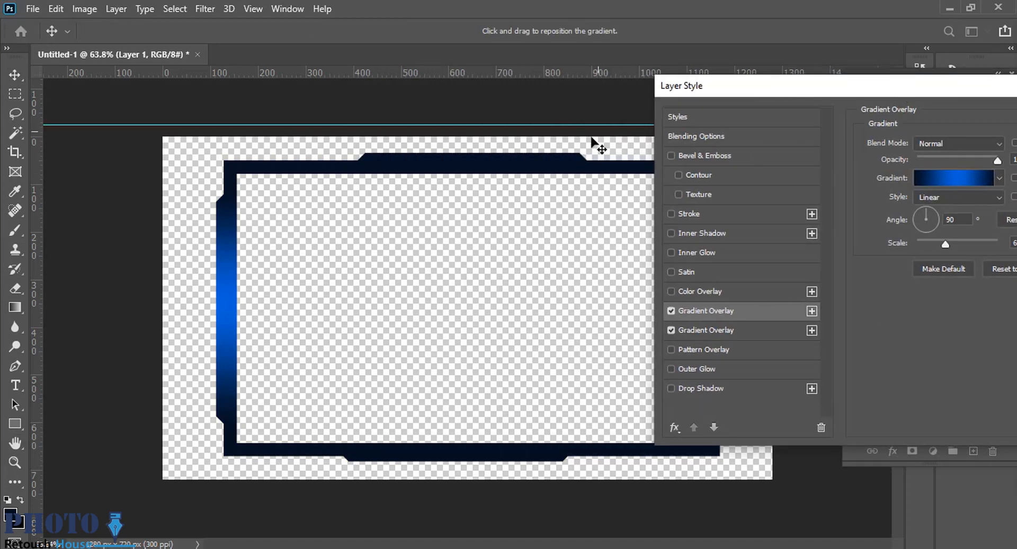
left_click_drag(928, 228, 917, 219)
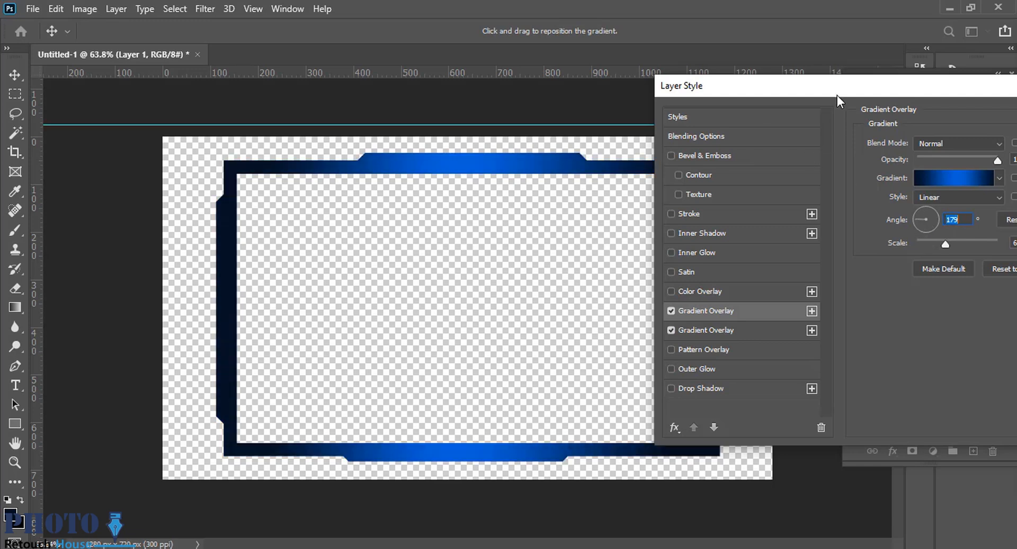
Remove both dark end stops from the lower Gradient Overlay, leaving only the blue stop, and check it with the upper overlay briefly hidden.
left_click(765, 334)
left_click(753, 309)
left_click_drag(877, 89, 1016, 164)
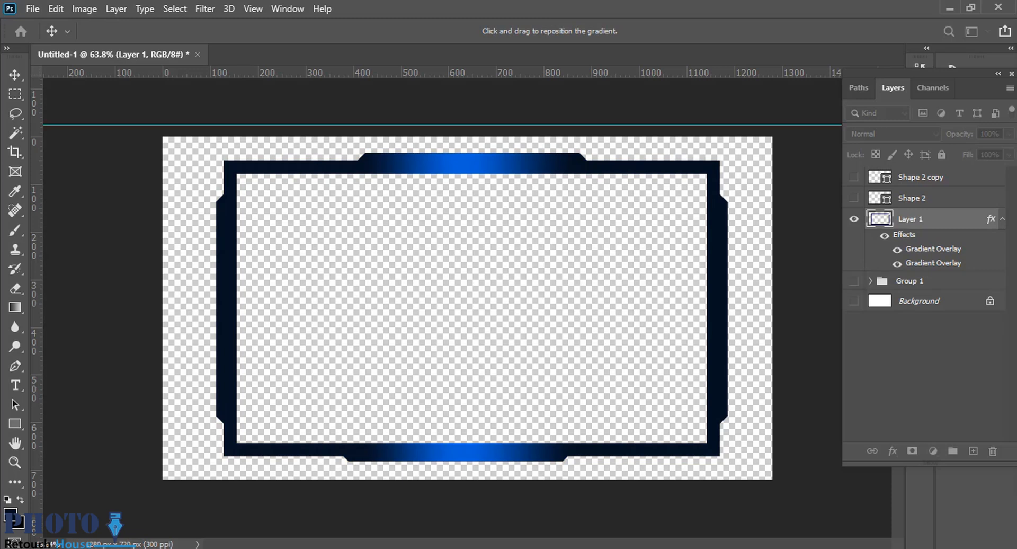
left_click(629, 406)
left_click_drag(518, 373, 517, 416)
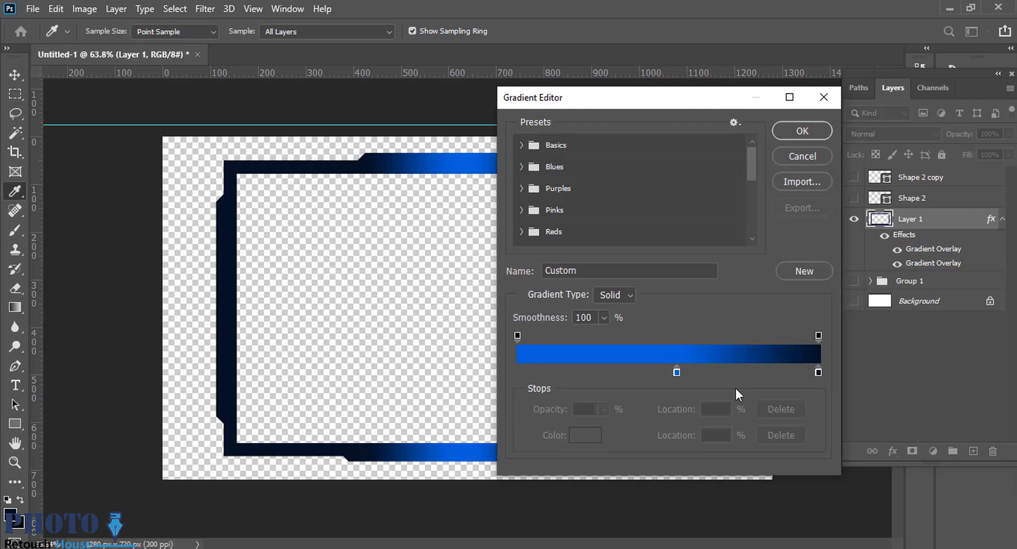
left_click_drag(818, 372, 819, 416)
left_click(789, 131)
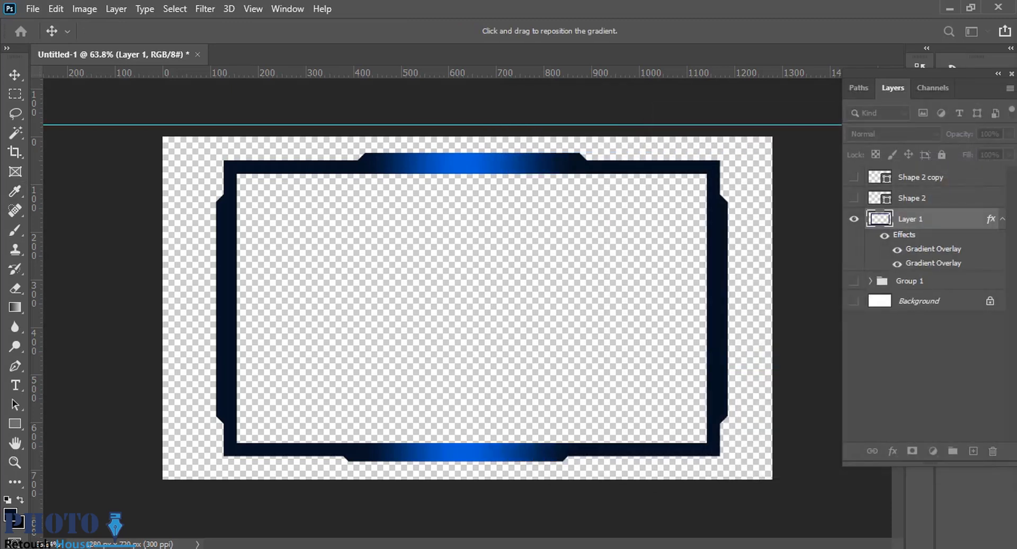
left_click(897, 248)
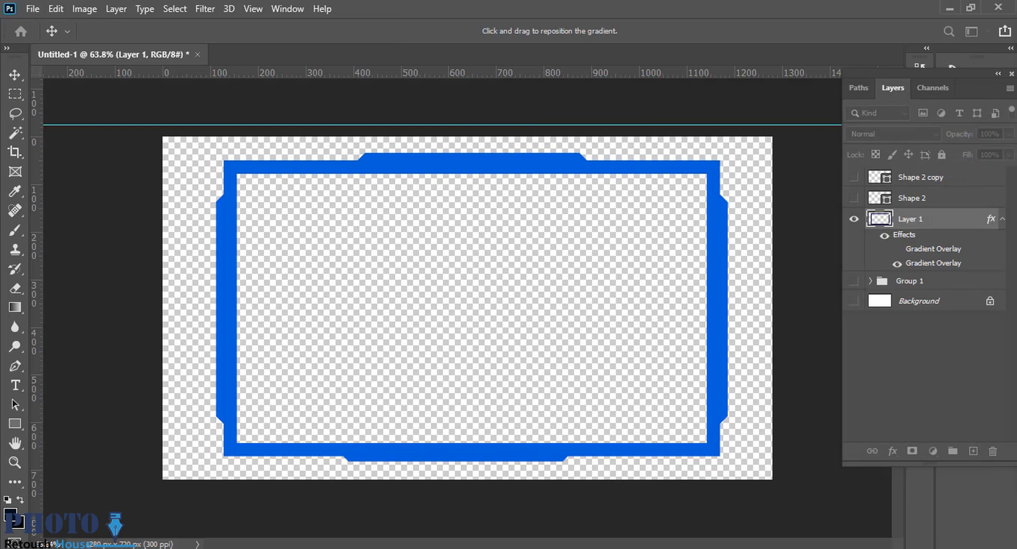
left_click(897, 248)
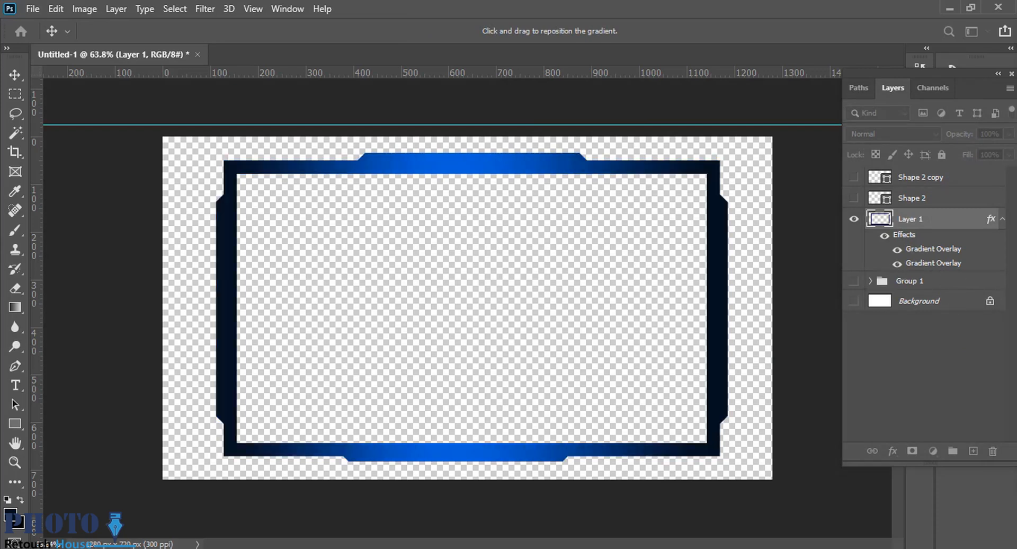
Set the frame layer's dark-blue-dark Gradient Overlay to a 180° angle and 39% scale.
double_click(926, 249)
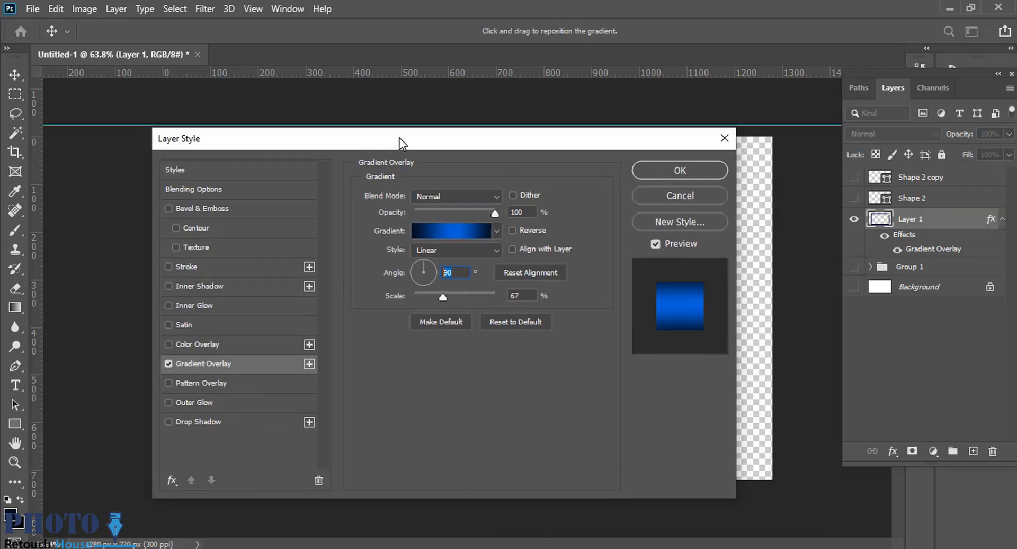
left_click_drag(400, 142, 755, 119)
type("180")
left_click_drag(740, 274, 725, 274)
left_click_drag(691, 116, 623, 107)
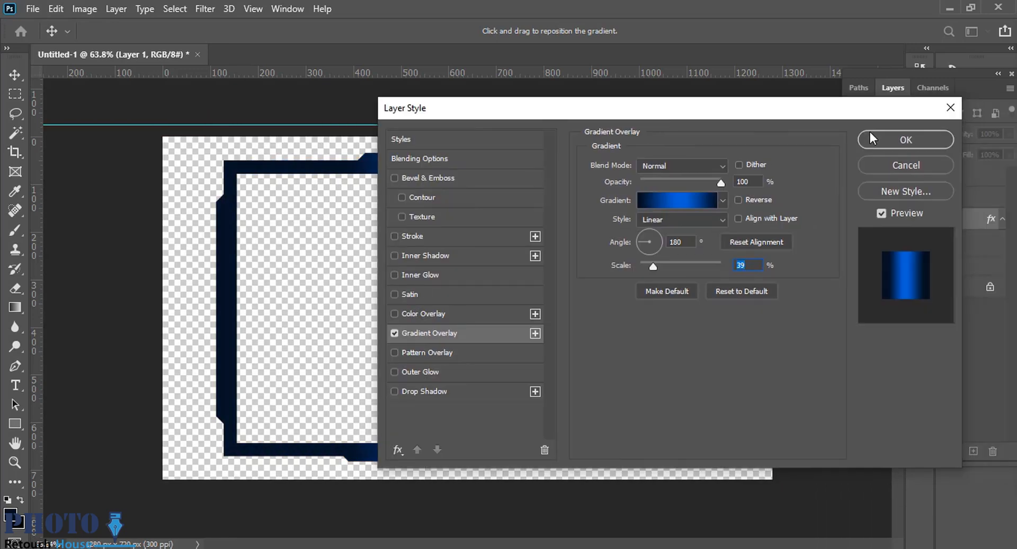
Add a second Gradient Overlay to the frame layer and set the upper overlay's angle to 90°.
left_click(537, 335)
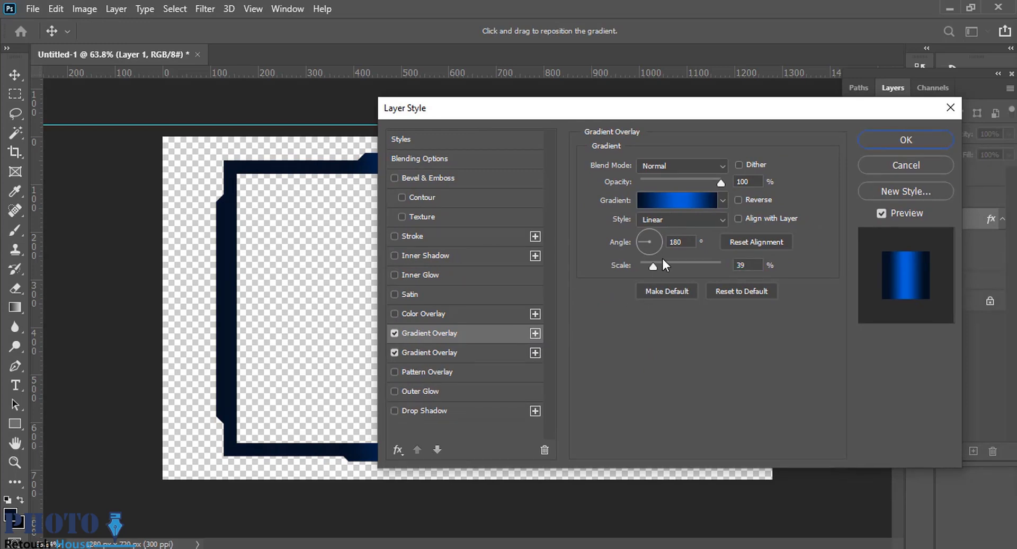
left_click(619, 240)
type("90")
left_click_drag(541, 104, 486, 110)
left_click(875, 142)
key("ctrl+minus")
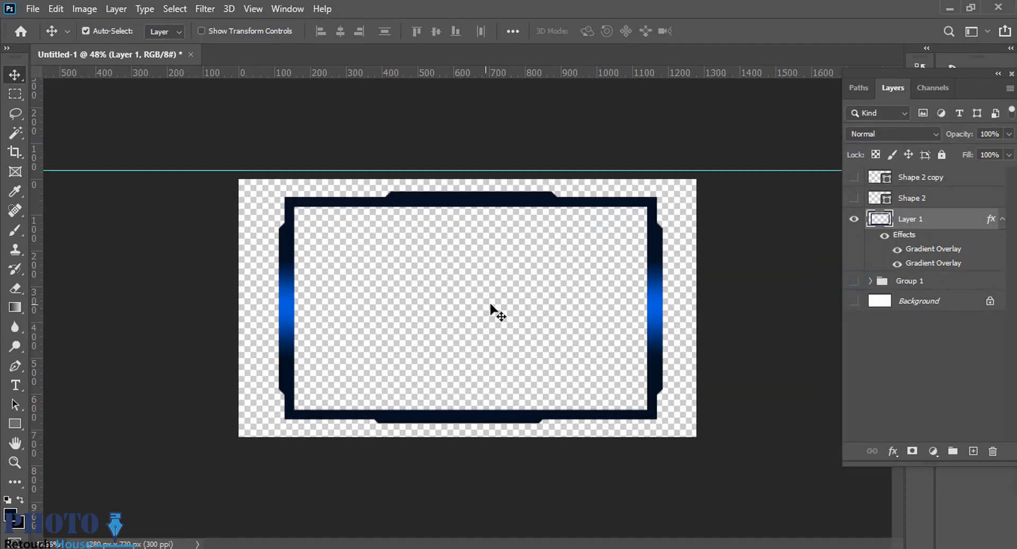
Duplicate the frame layer and hide the upper Gradient Overlay on the copy.
left_click(897, 250)
left_click(897, 250)
left_click(897, 249)
left_click(897, 250)
scroll(530, 192, "up", 2)
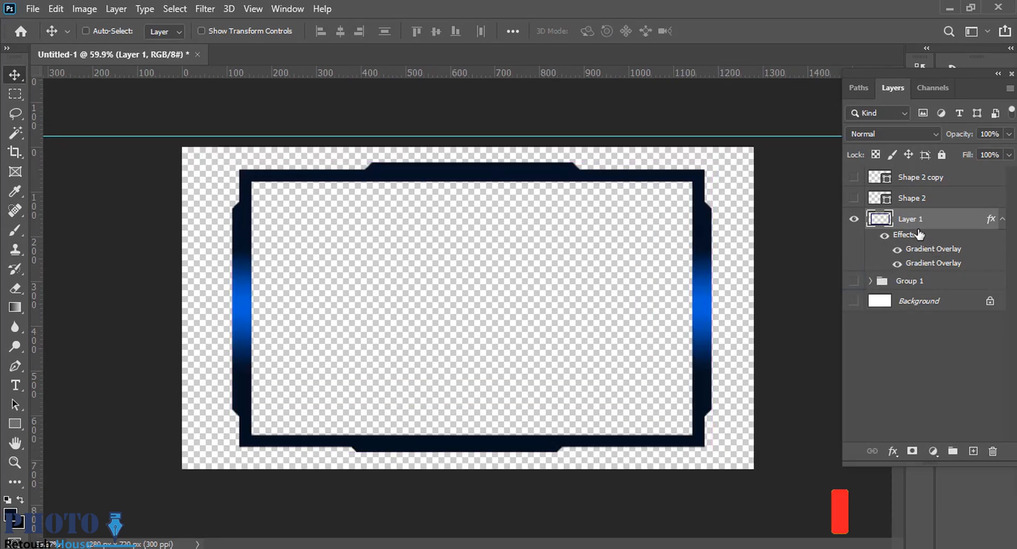
key("ctrl+j")
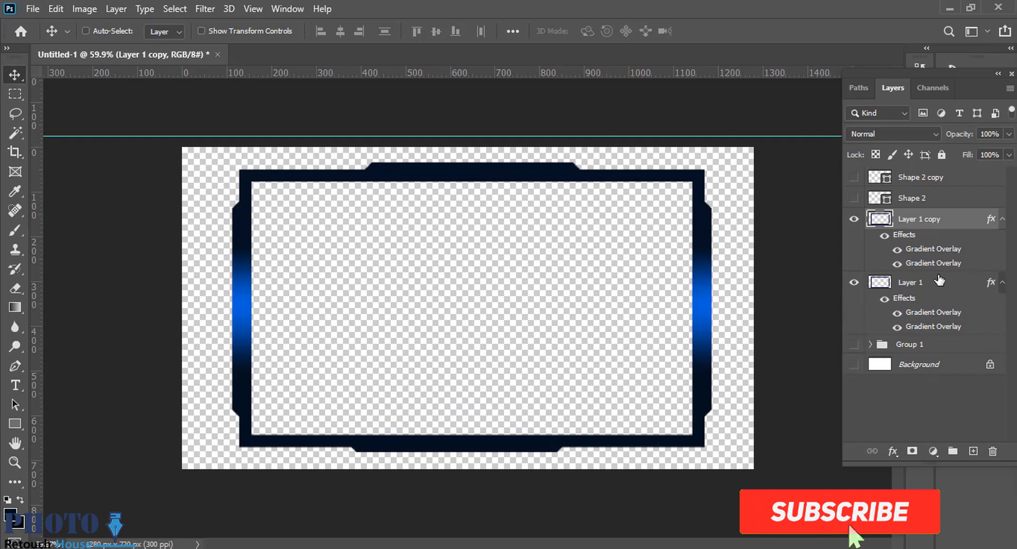
left_click(898, 250)
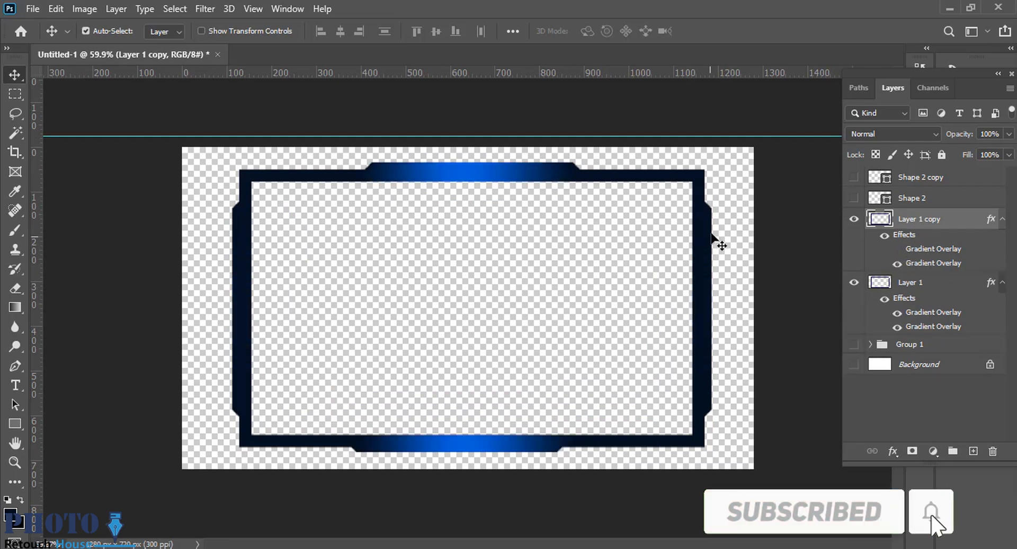
Erase the left and right sides of the copied frame layer with a 183 px eraser.
key("e")
mouse_move(686, 188)
left_mouse_down()
mouse_move(777, 219)
mouse_move(722, 272)
mouse_move(695, 205)
mouse_move(725, 368)
left_mouse_up()
left_click_drag(238, 233, 235, 343)
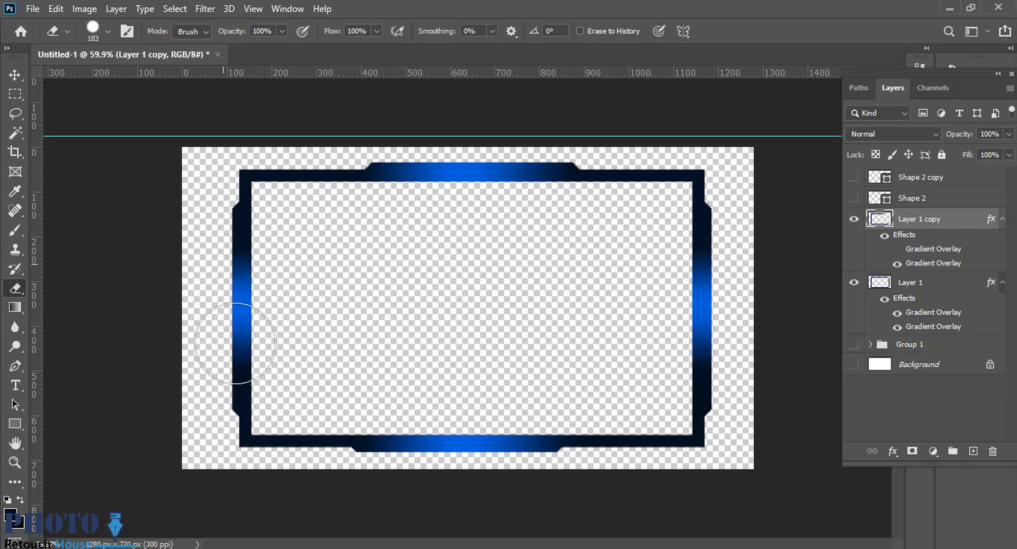
key("ctrl+minus")
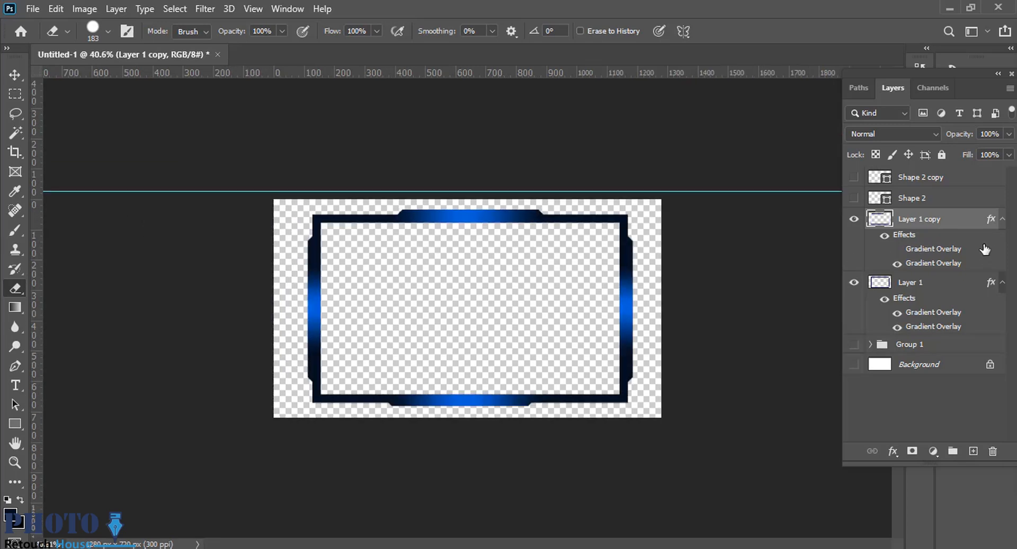
scroll(342, 316, "up", 5)
scroll(442, 304, "down", 2)
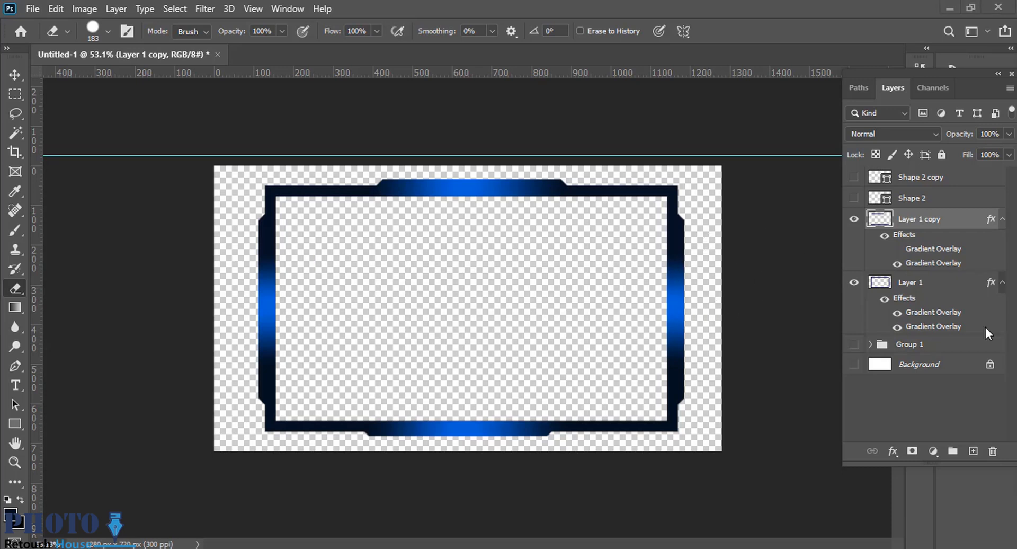
mouse_move(423, 237)
left_mouse_down()
mouse_move(465, 233)
mouse_move(435, 237)
left_mouse_up()
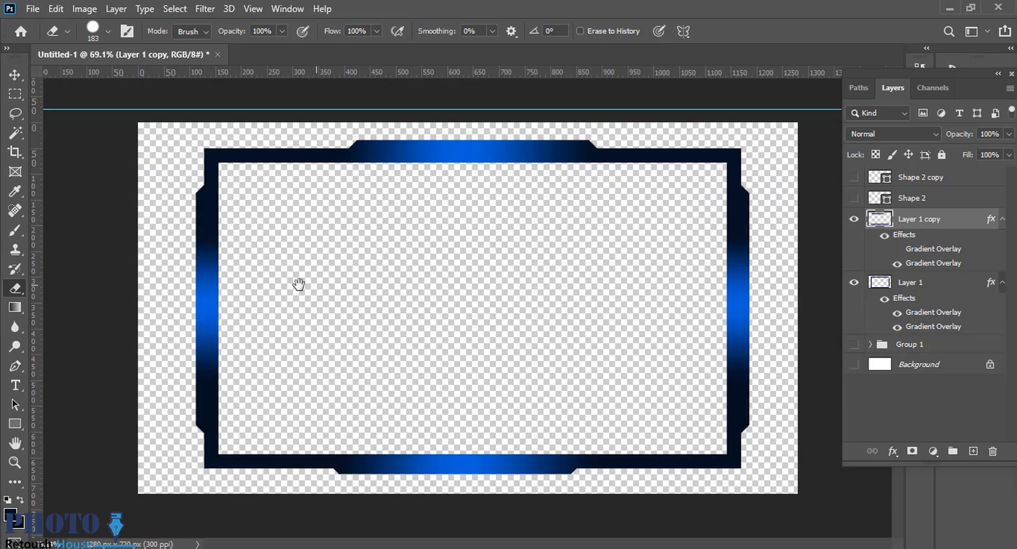
left_click_drag(297, 284, 204, 278)
Set the scale of the copied layer's visible Gradient Overlay to 28%.
double_click(928, 265)
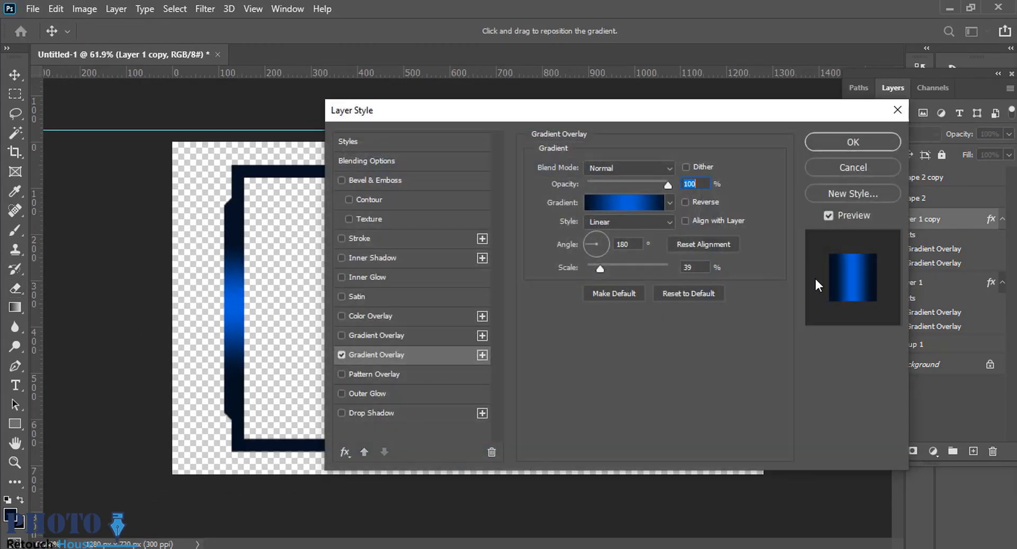
left_click_drag(616, 268, 604, 266)
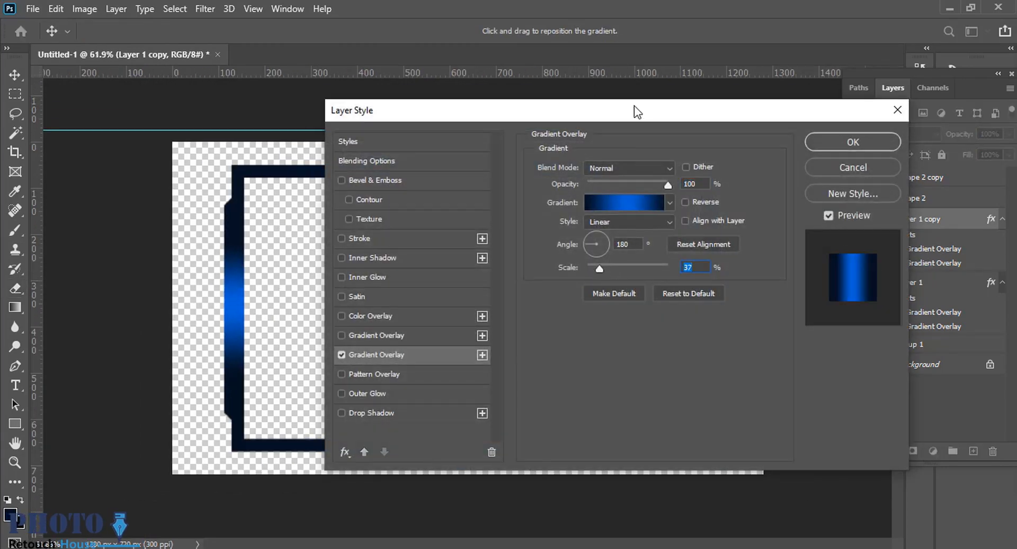
left_click_drag(636, 110, 911, 123)
left_click_drag(874, 281, 871, 282)
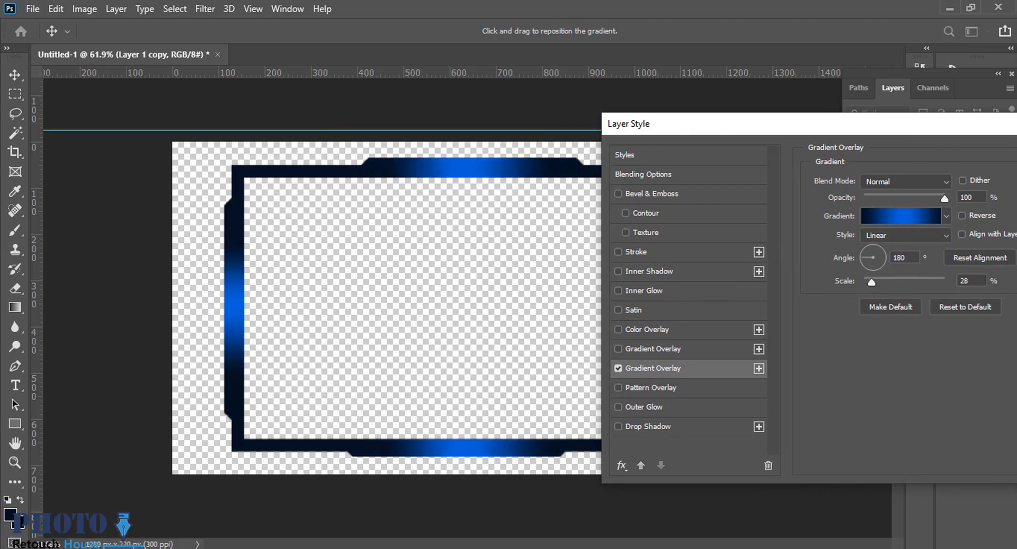
key("Return")
Set the upper Gradient Overlay on the original frame layer to 30% scale and hide its lower overlay.
left_click(898, 316)
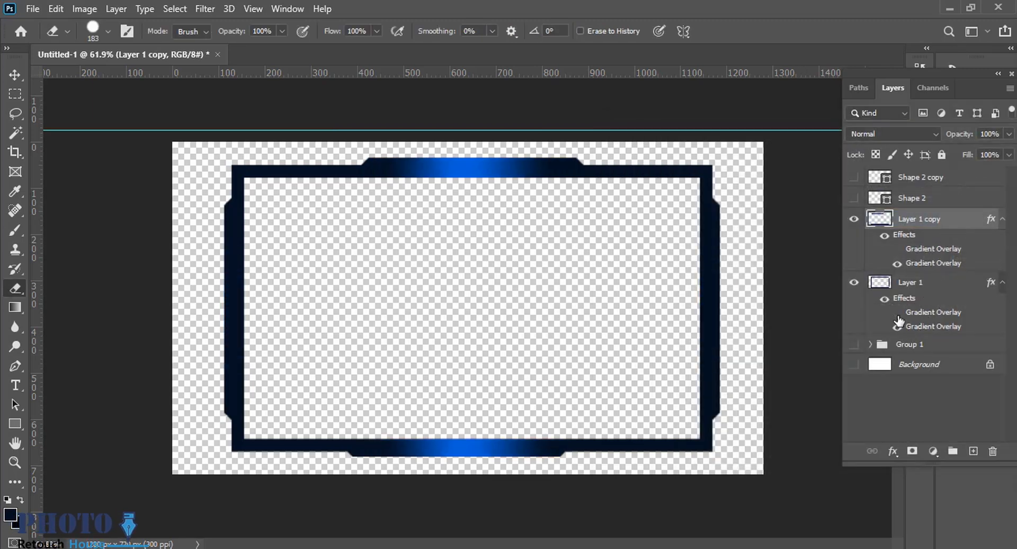
left_click(898, 316)
double_click(930, 314)
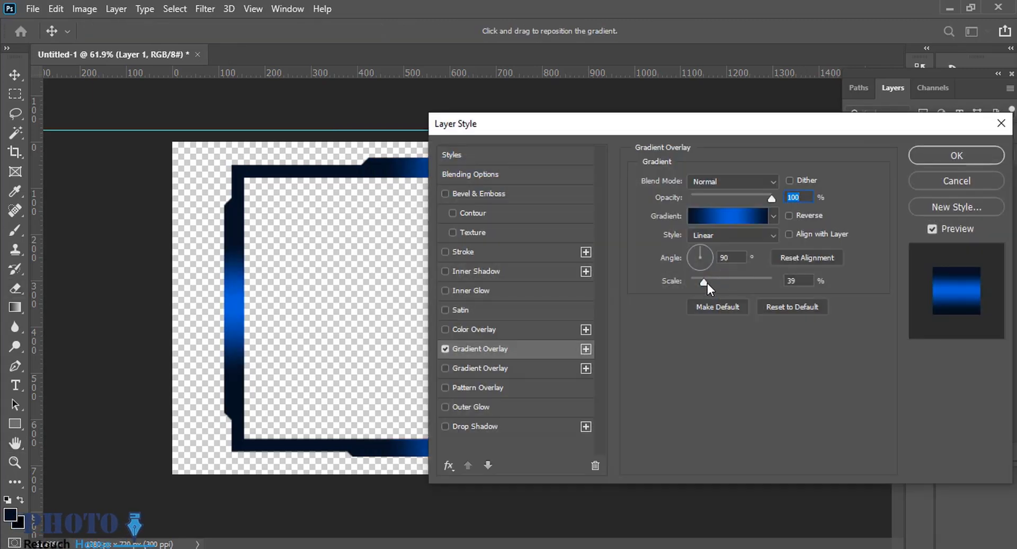
type("30")
key("Return")
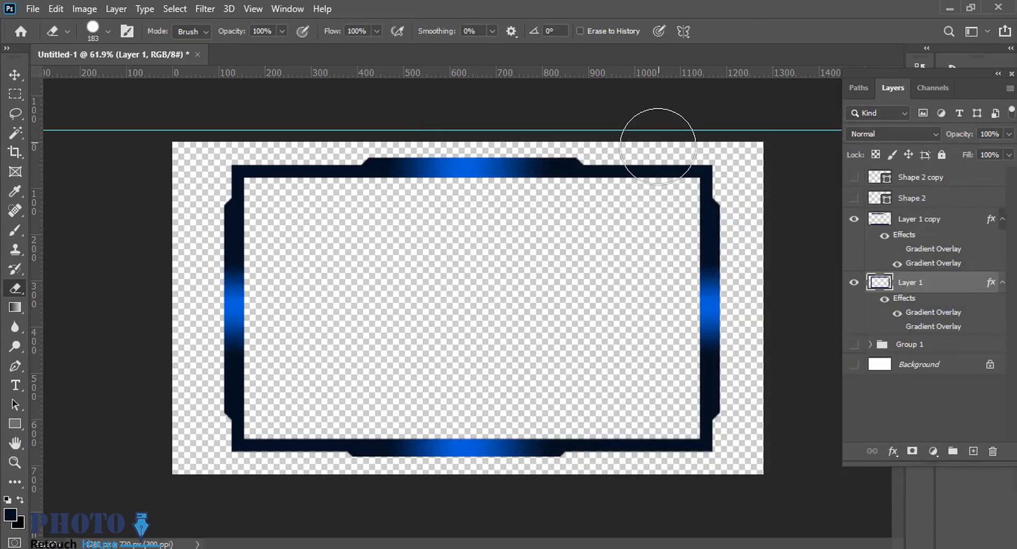
scroll(519, 313, "down", 3)
left_click_drag(501, 256, 520, 247)
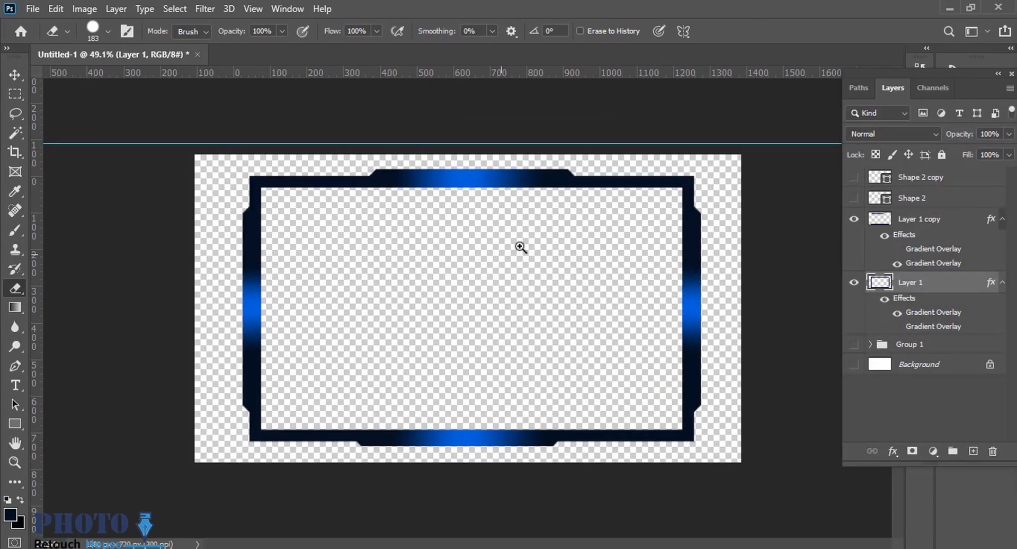
Show the two parallelogram shapes on the top tab and group them.
left_click(901, 220)
mouse_move(533, 155)
left_mouse_down()
mouse_move(620, 100)
mouse_move(661, 202)
left_mouse_up()
left_click(18, 79)
left_click_drag(241, 169, 311, 177)
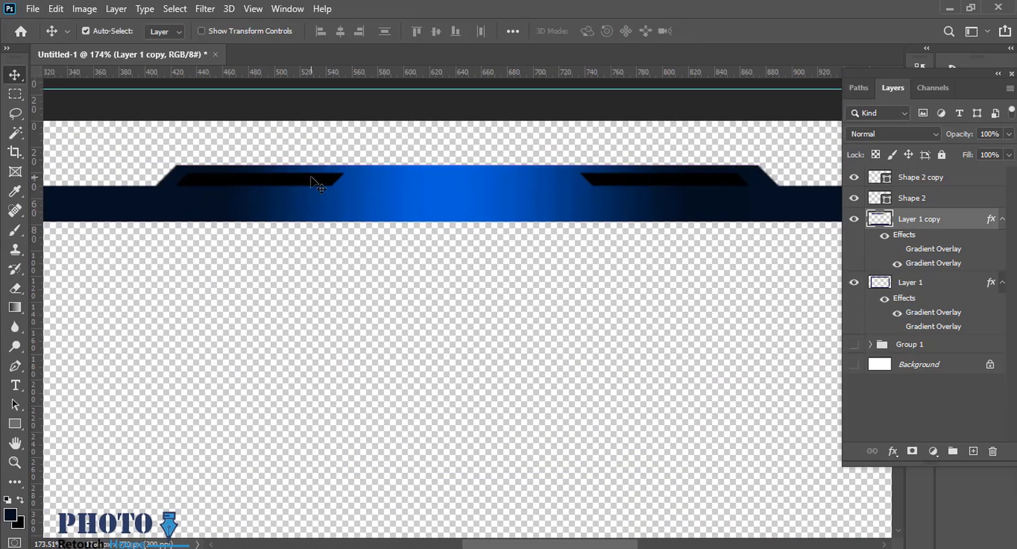
left_click(313, 178)
left_click(709, 184, "shift")
key("ctrl+g")
Apply a blue Color Overlay with a hue of 215° and 100% opacity to the parallelogram group.
right_click(900, 182)
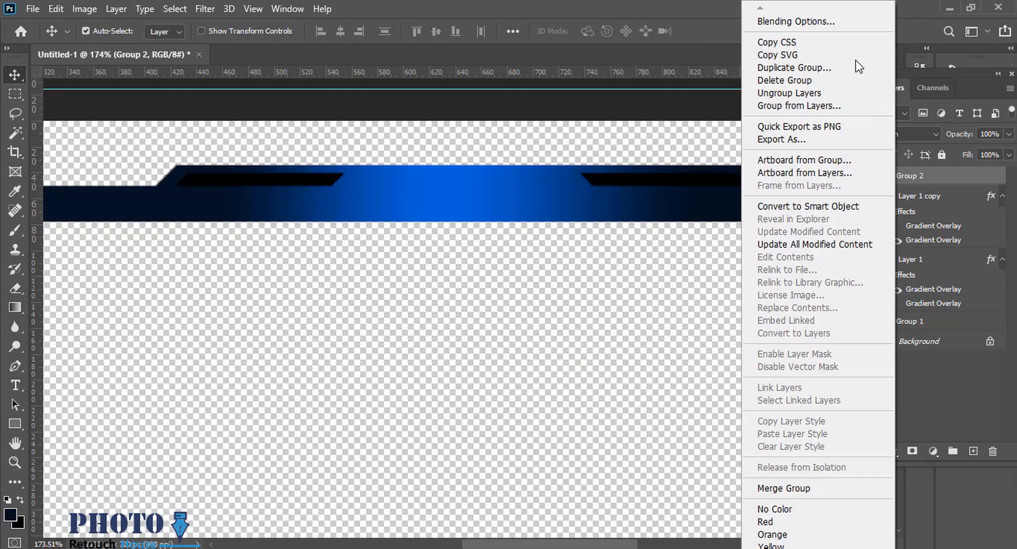
left_click(815, 17)
left_click(468, 329)
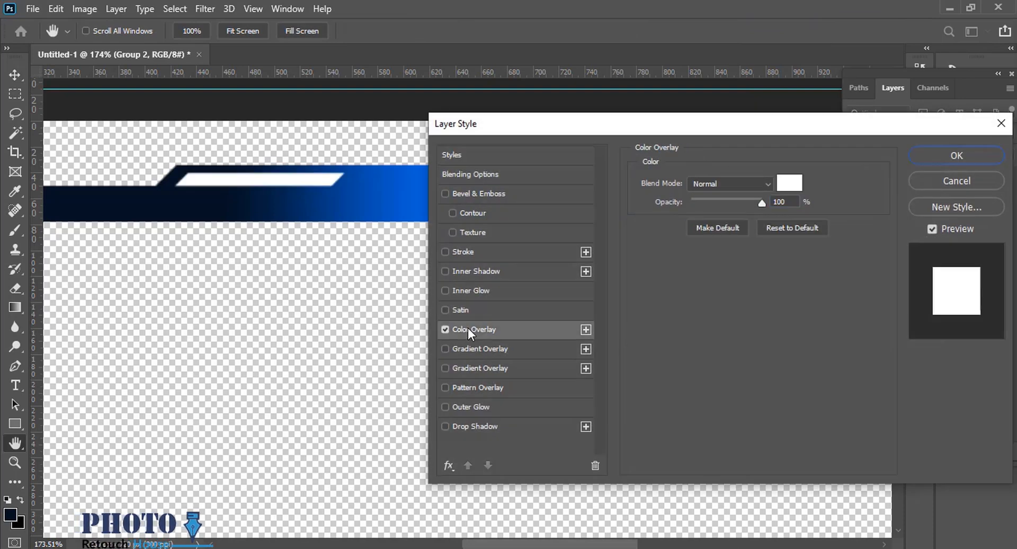
scroll(266, 215, "down", 3)
left_click(872, 184)
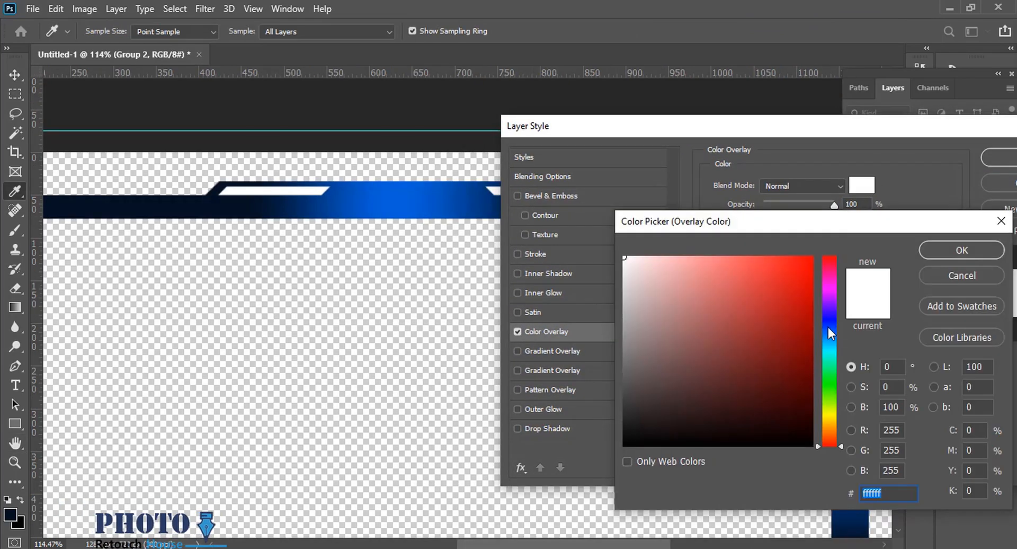
left_click(943, 254)
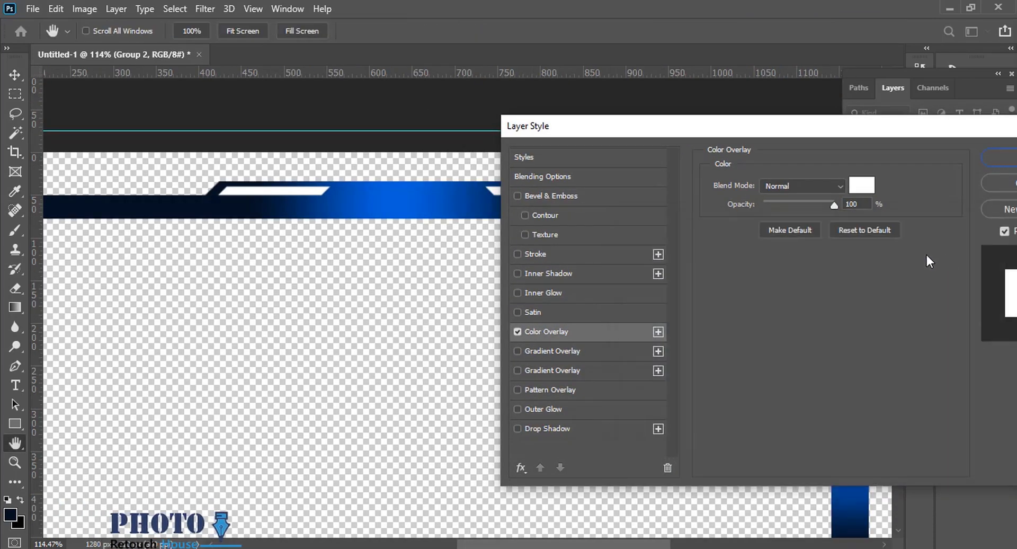
left_click(862, 185)
left_click_drag(831, 325, 832, 319)
left_click(812, 323)
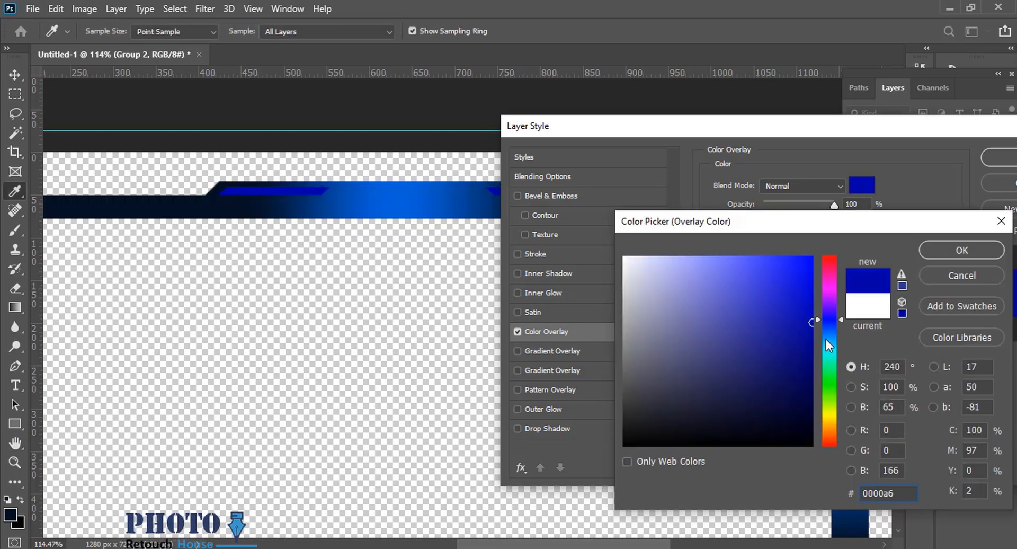
left_click(825, 333)
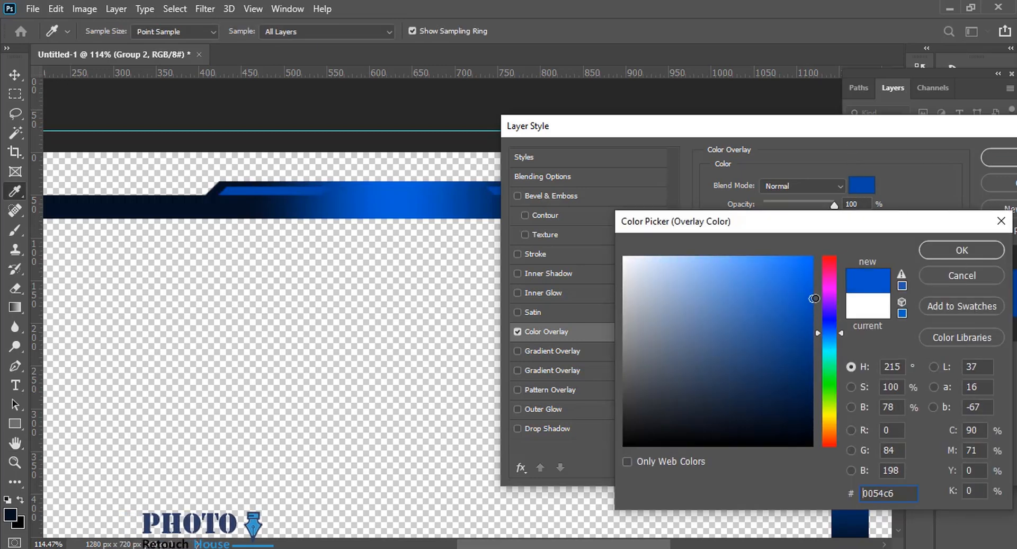
left_click(935, 253)
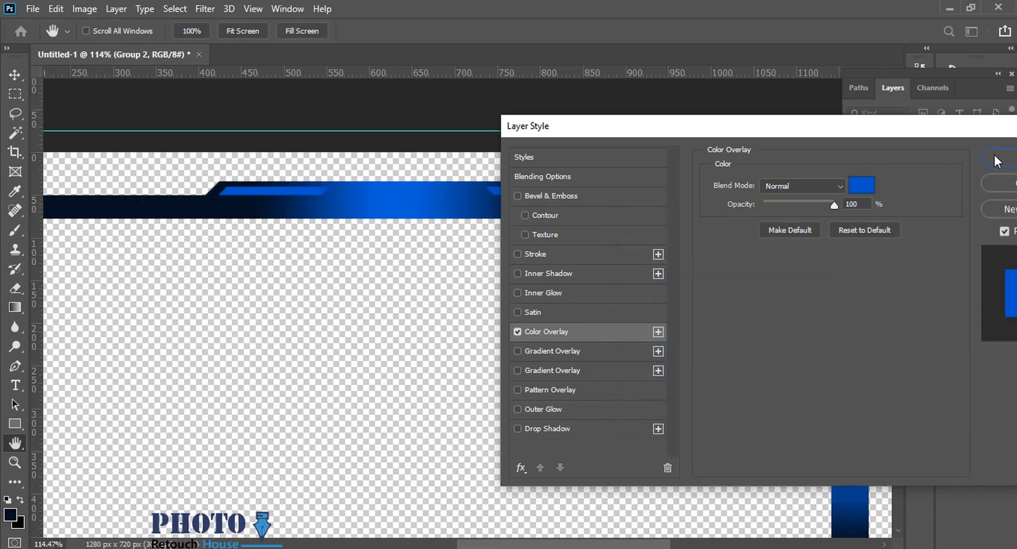
Add a black Inner Shadow with 100% opacity and 0 px distance to the parallelogram group and adjust its size.
left_click(544, 275)
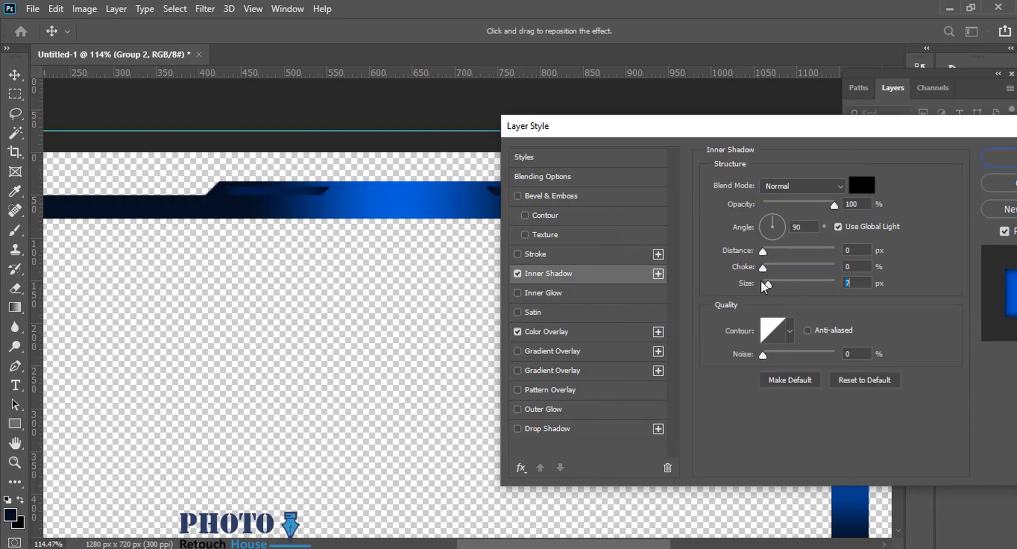
left_click_drag(374, 235, 340, 234)
left_click_drag(469, 227, 270, 225)
mouse_move(270, 225)
left_mouse_down()
mouse_move(341, 221)
mouse_move(288, 225)
left_mouse_up()
left_click_drag(112, 230, 302, 234)
left_click_drag(316, 289, 289, 289)
left_click_drag(328, 288, 183, 286)
key("Return")
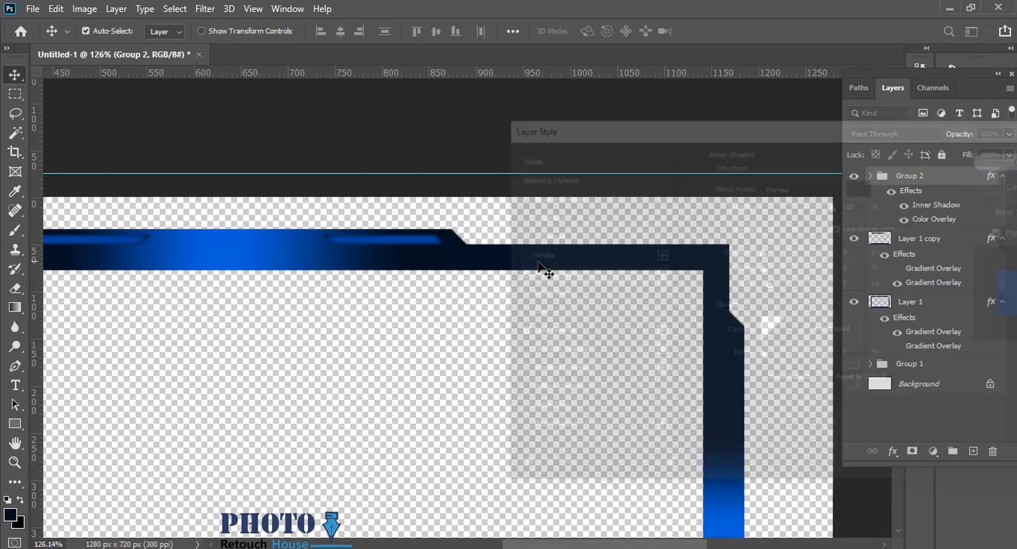
left_click_drag(408, 252, 349, 234)
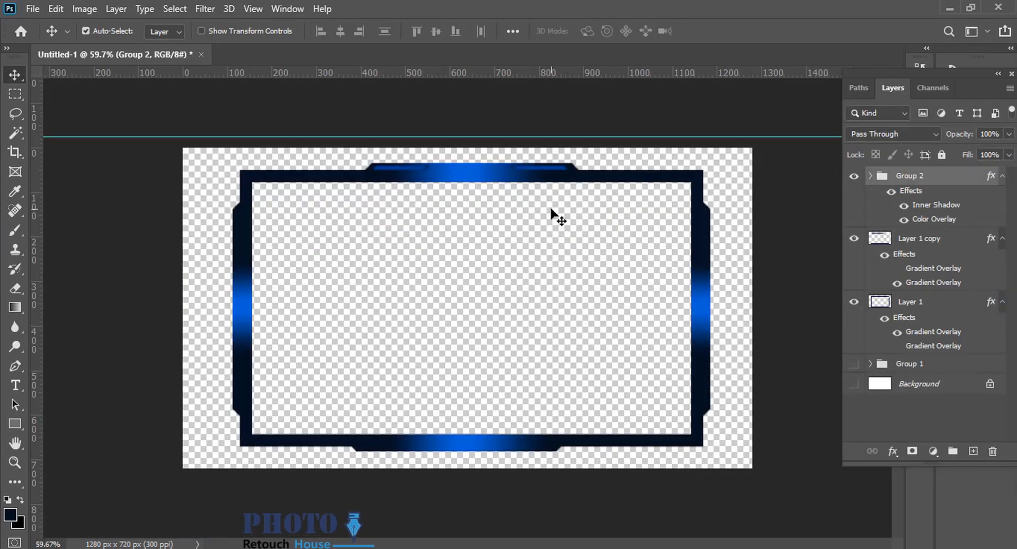
Move the horizontal guide to the top tab's base and draw a dark trapezoid about 139 by 9 px on it between the parallelograms.
scroll(551, 209, "up", 6)
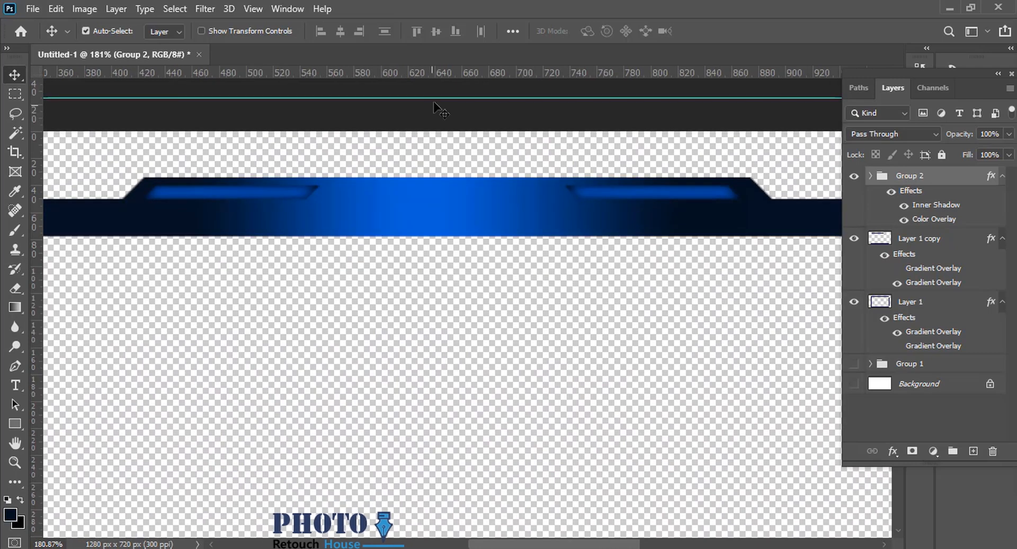
left_click_drag(434, 103, 456, 198)
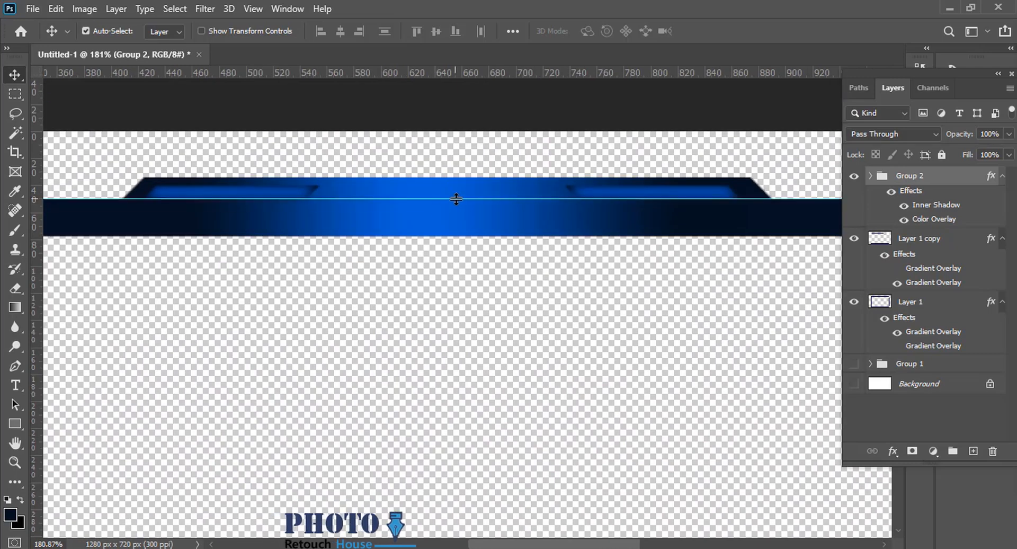
key("p")
left_click(357, 199)
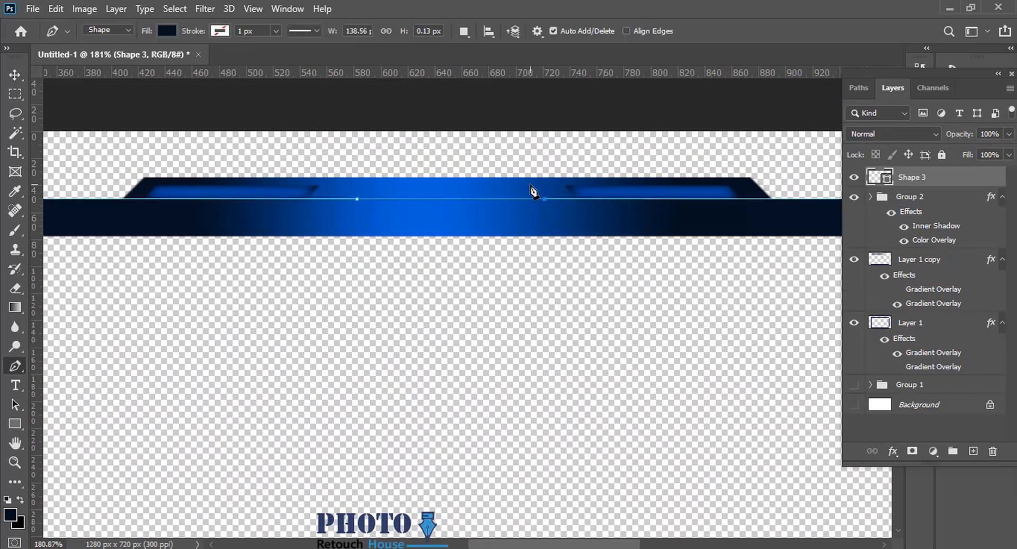
scroll(577, 181, "up", 5)
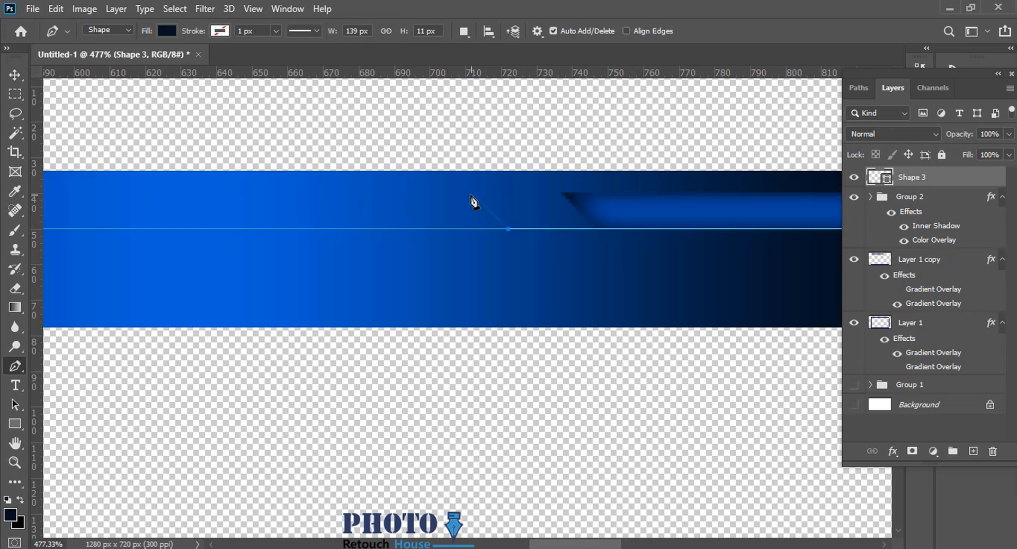
scroll(474, 203, "down", 3)
scroll(325, 209, "up", 3)
left_click(494, 204)
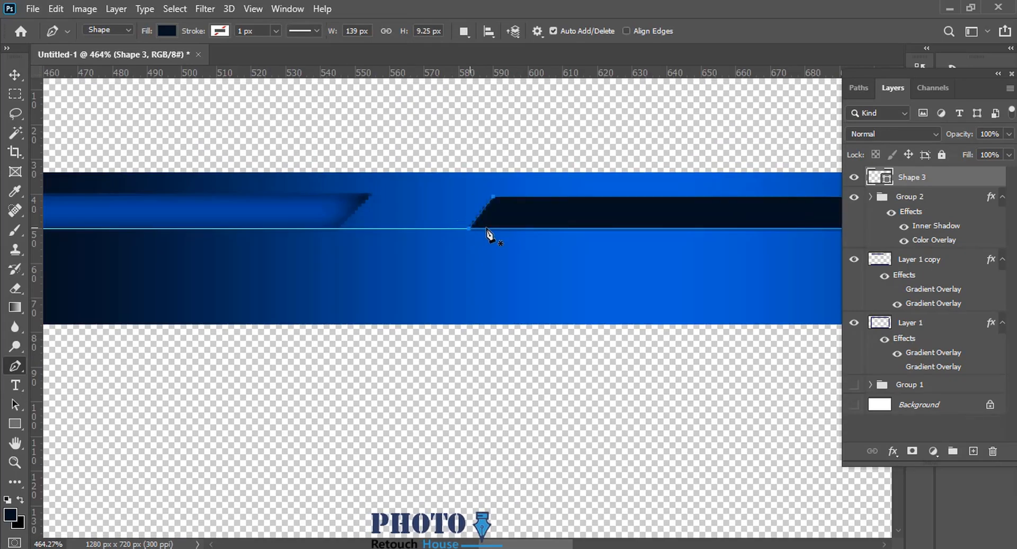
scroll(488, 234, "down", 4)
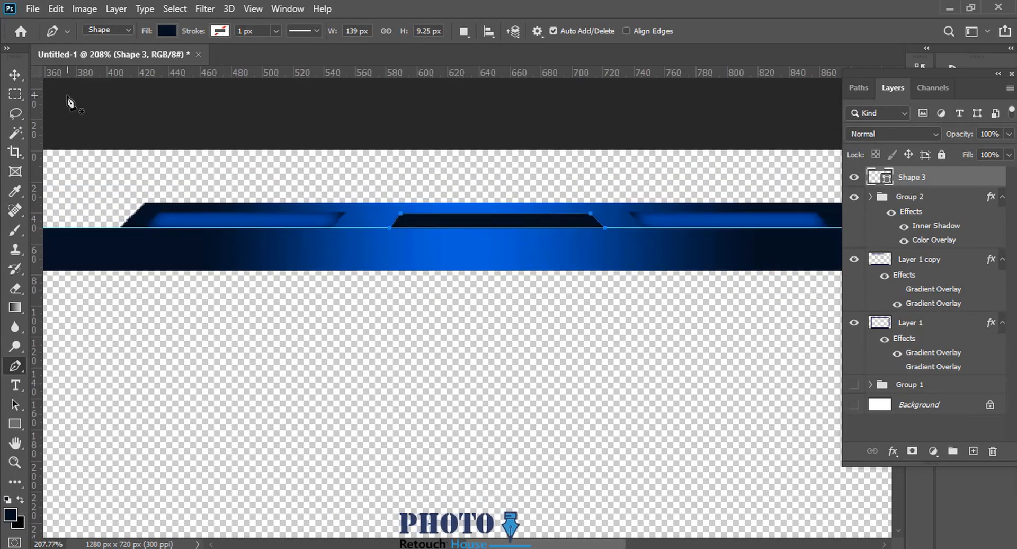
Change the fill of the dark trapezoid on the top tab to cyan.
mouse_move(433, 254)
left_mouse_down()
mouse_move(508, 255)
mouse_move(438, 248)
left_mouse_up()
left_click(18, 77)
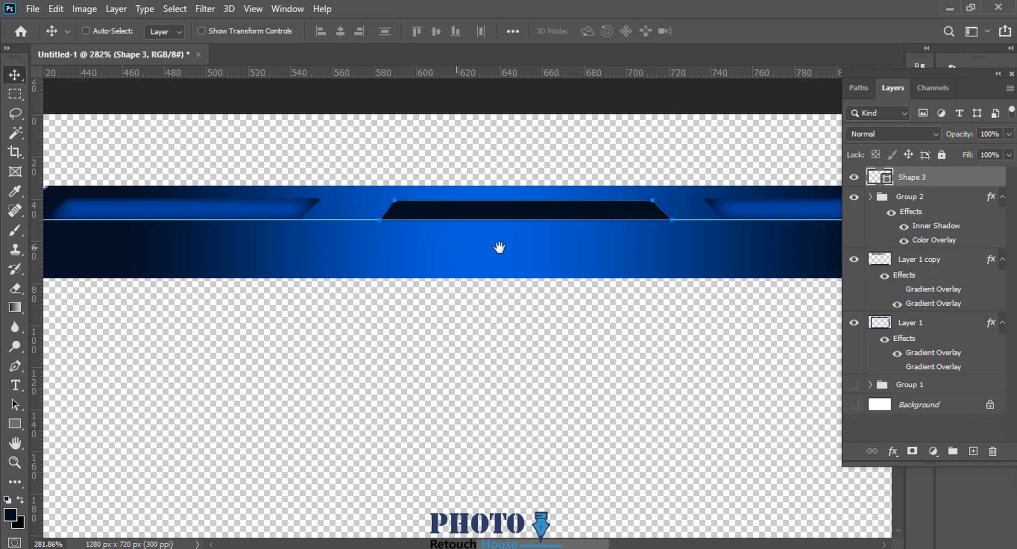
left_click_drag(500, 248, 449, 240)
scroll(449, 240, "down", 3)
key("u")
left_click(168, 33)
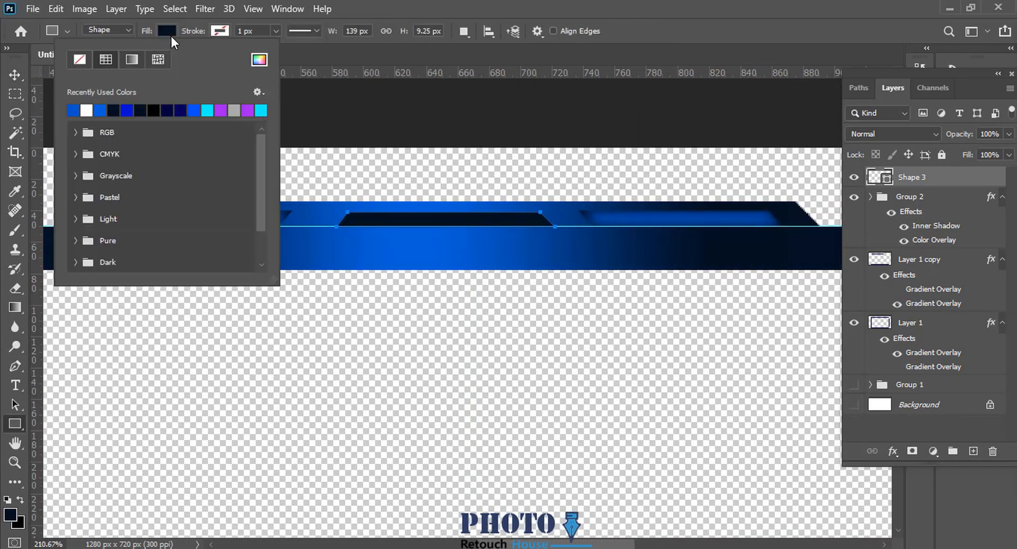
left_click(209, 110)
left_click_drag(495, 192, 532, 193)
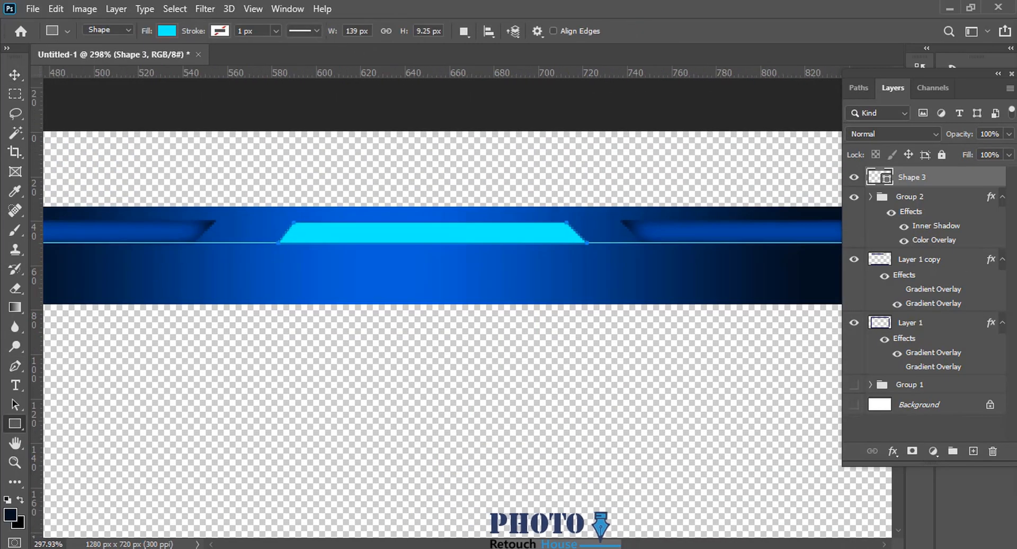
Add a cyan Outer Glow with 100% opacity to the trapezoid, leaving Drop Shadow off.
right_click(902, 178)
left_click(763, 22)
left_click(466, 431)
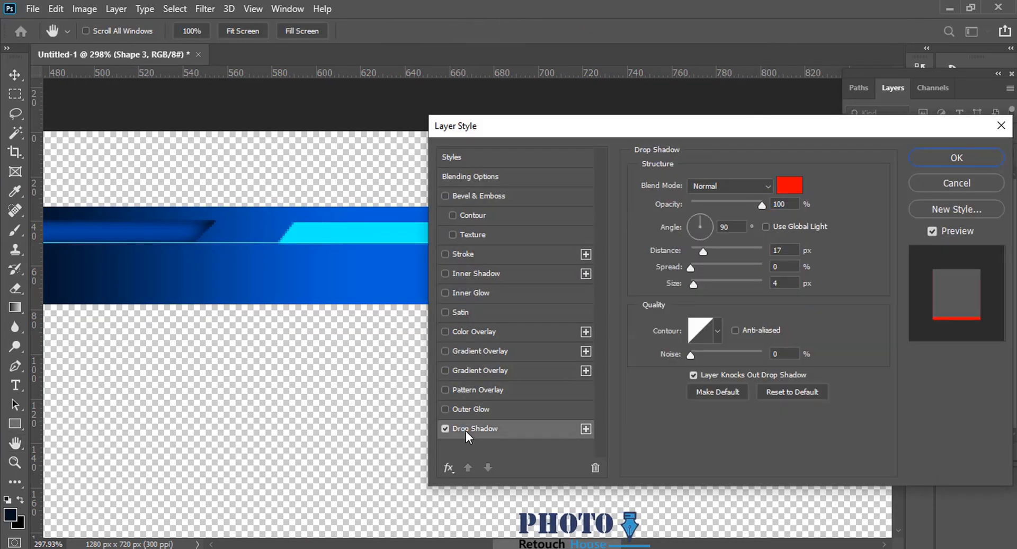
left_click(450, 428)
left_click(466, 410)
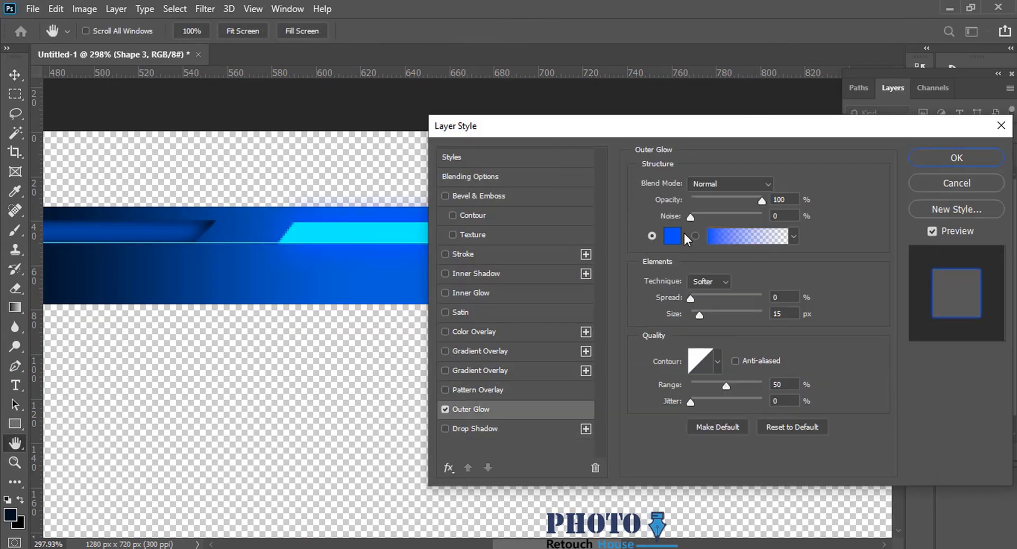
left_click(684, 233)
left_click(377, 233)
left_click(962, 252)
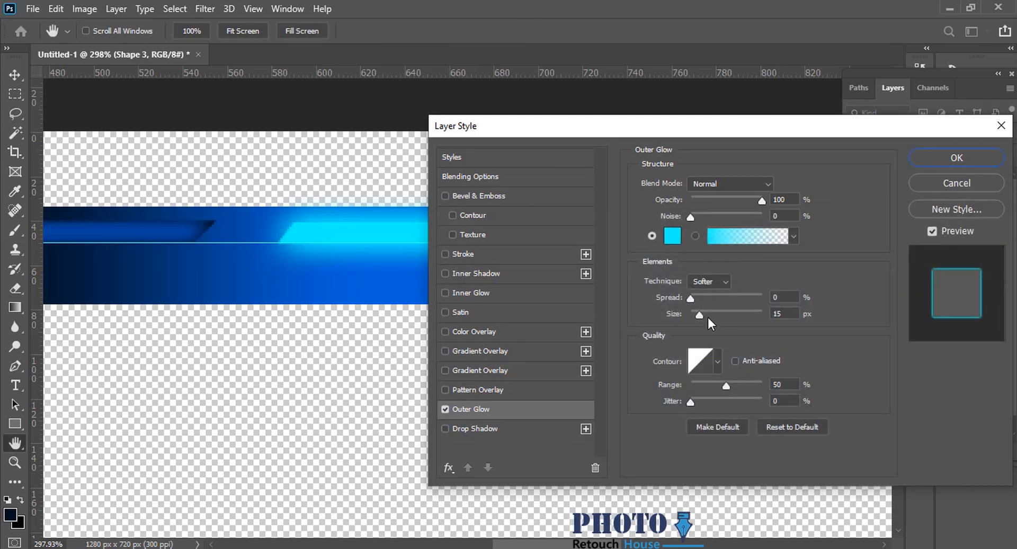
Reduce the size of the trapezoid's Outer Glow and apply the layer style.
left_click_drag(702, 316, 694, 314)
left_click_drag(684, 127, 1004, 145)
left_click(503, 296, "alt")
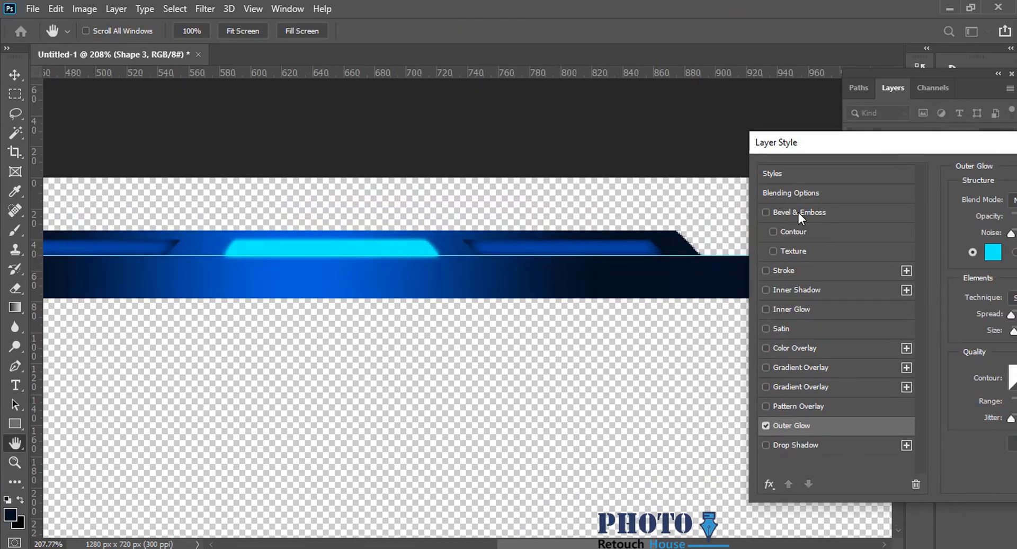
left_click_drag(847, 143, 691, 143)
left_click(1010, 174)
Show the white Background layer and draw a cyan slant-topped shape about 11 by 36 px inside the left tab's upper bevel.
left_click_drag(610, 272, 536, 286)
left_click_drag(440, 281, 477, 277)
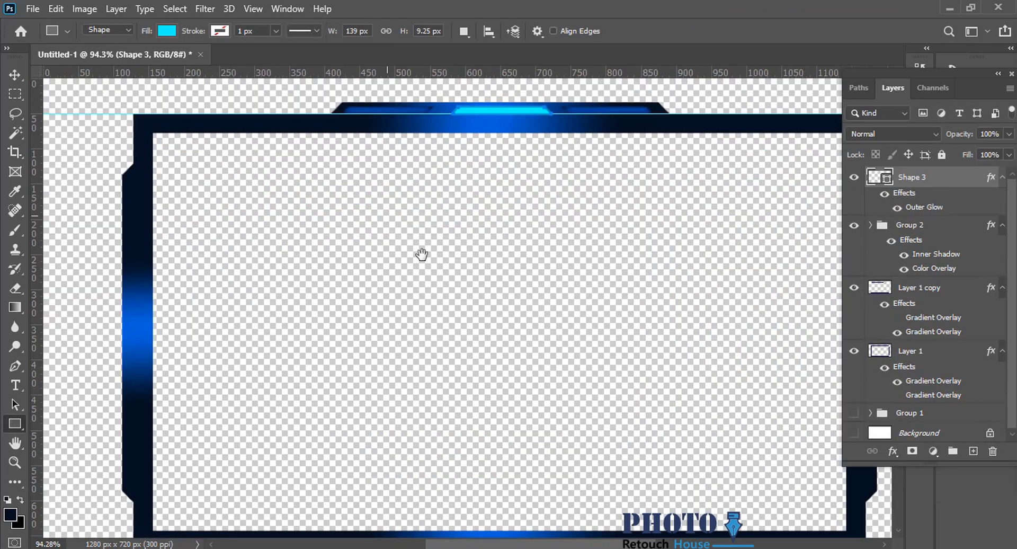
left_click_drag(421, 254, 529, 323)
left_click_drag(456, 366, 416, 361)
left_click_drag(262, 252, 289, 189)
key("p")
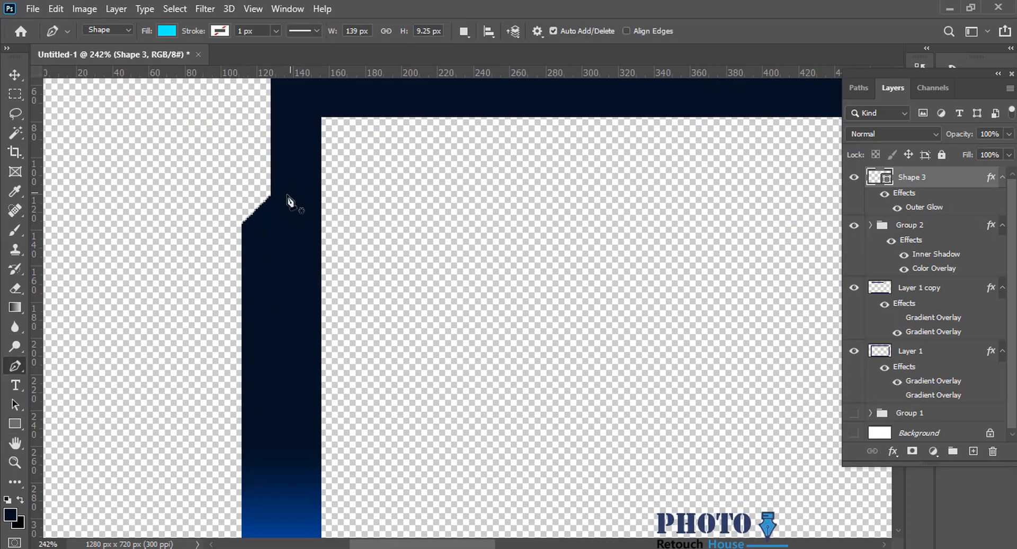
left_click(855, 432)
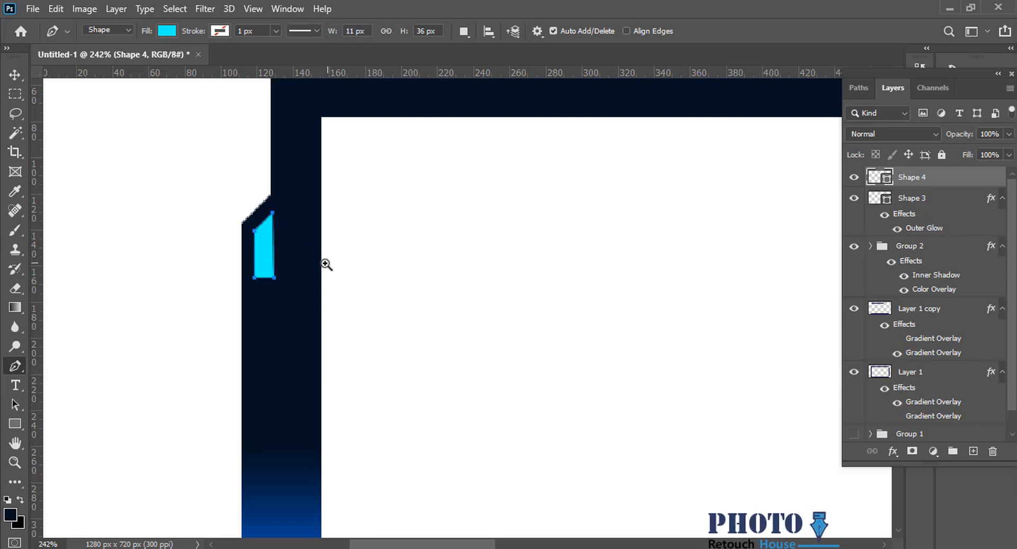
left_click_drag(326, 264, 319, 264)
left_click_drag(301, 347, 271, 334)
mouse_move(268, 198)
left_mouse_down()
mouse_move(298, 192)
mouse_move(284, 194)
left_mouse_up()
left_click_drag(343, 288, 331, 313)
left_click_drag(331, 342, 345, 225)
Duplicate the cyan slant-topped shape and move the copy straight down to the left tab's lower end.
left_click(16, 75)
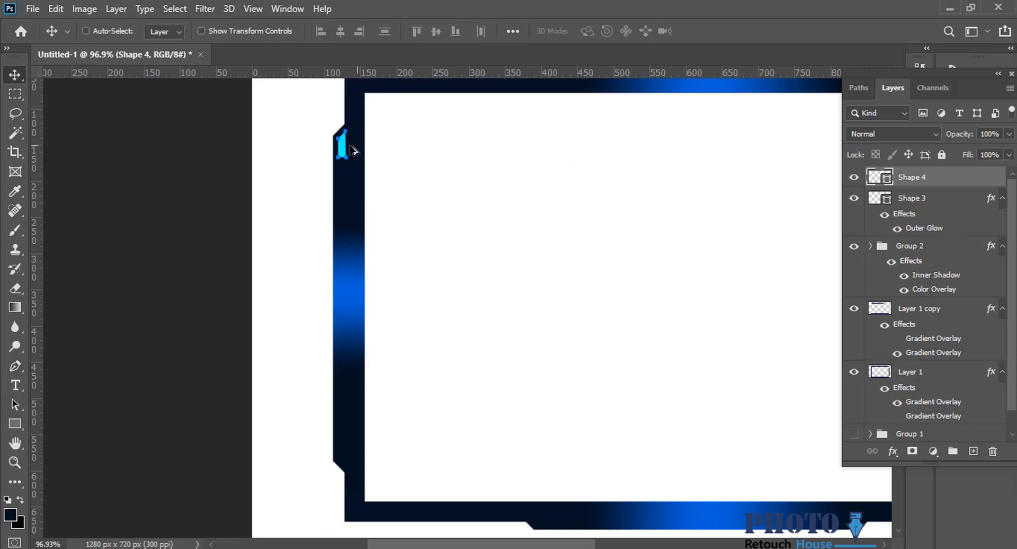
key("ctrl+j")
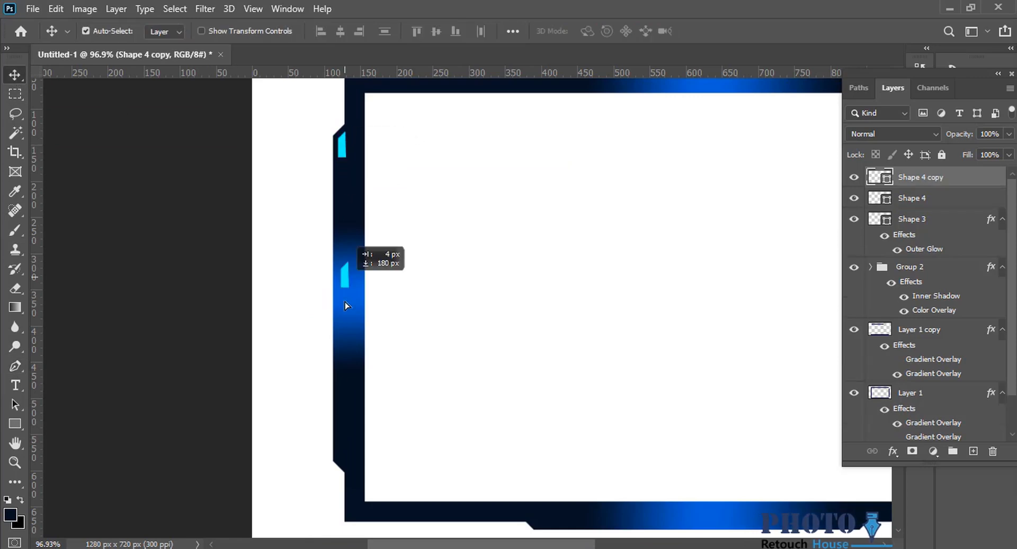
left_click_drag(345, 305, 345, 465)
Flip the copied cyan shape vertically and nudge it slightly down to fit the left tab's lower bevel.
key("ctrl+t")
right_click(343, 444)
left_click(365, 431)
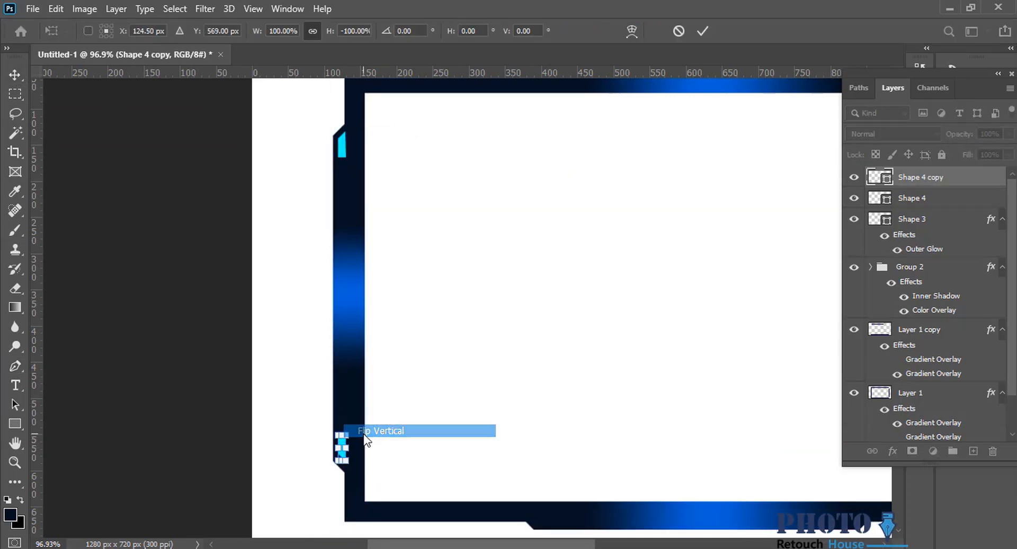
right_click(345, 449)
left_click(387, 430)
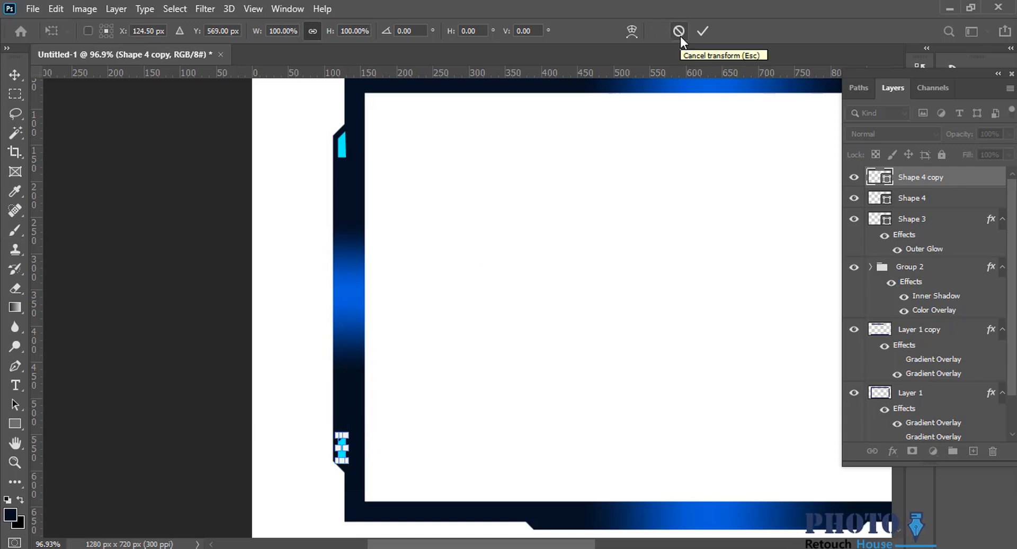
scroll(339, 509, "up", 4)
right_click(354, 329)
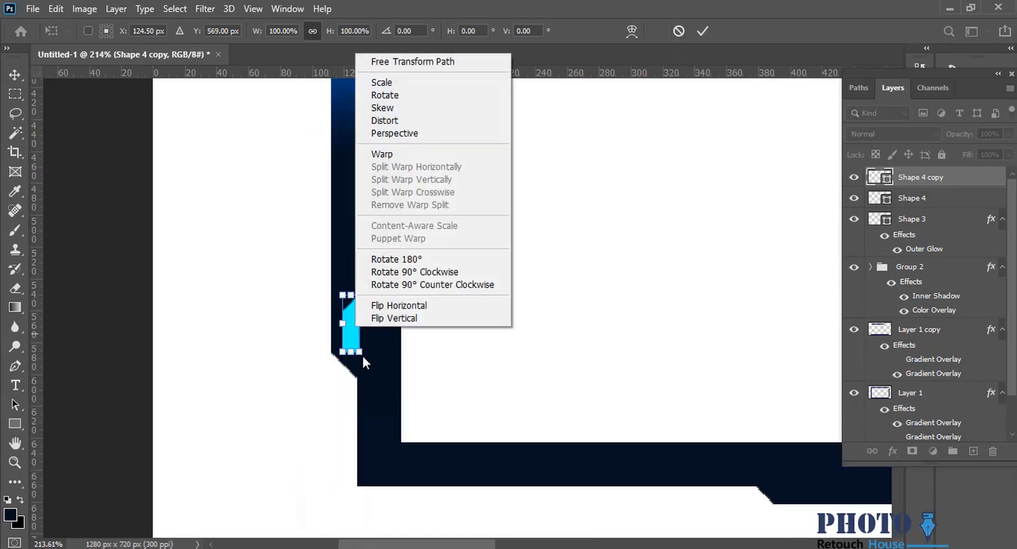
left_click(378, 316)
key("Return")
scroll(363, 386, "down", 4)
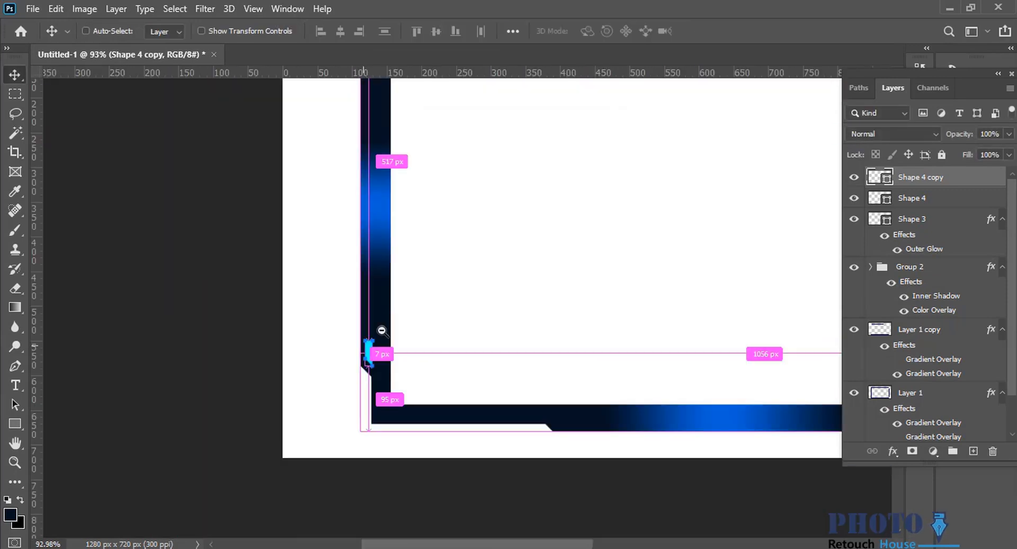
scroll(372, 359, "up", 3)
left_click_drag(368, 362, 368, 370)
scroll(386, 307, "down", 3)
Draw a cyan rectangle about 11 by 21 px directly below the upper cyan accent on the left tab.
scroll(376, 159, "up", 4)
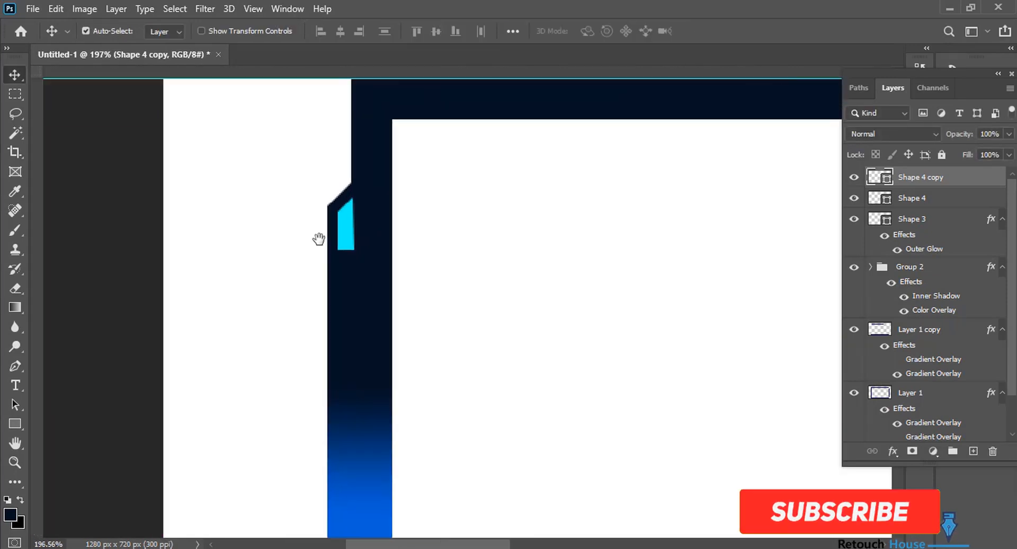
left_click(15, 423)
left_click(64, 421)
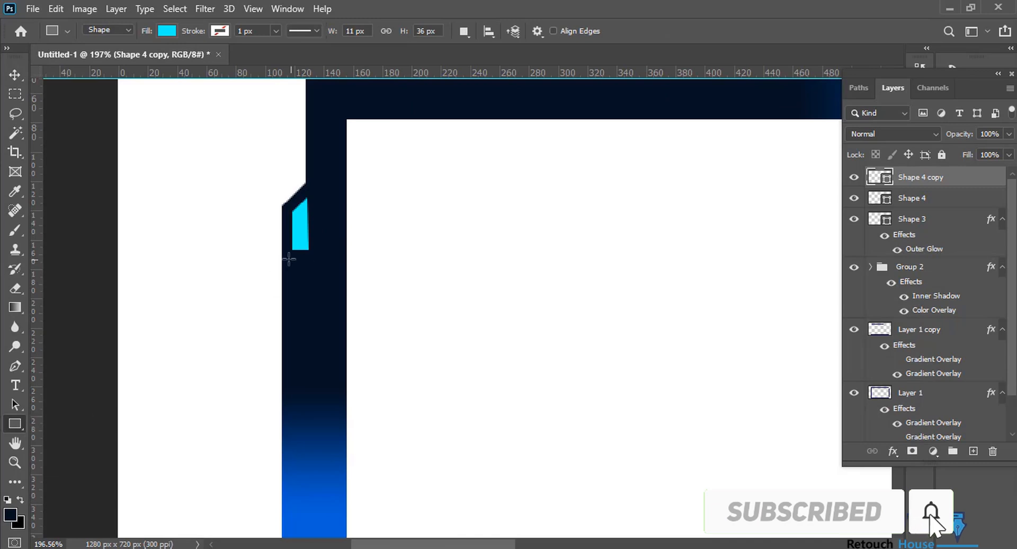
scroll(291, 254, "up", 5)
left_click_drag(298, 241, 351, 347)
scroll(370, 318, "down", 4)
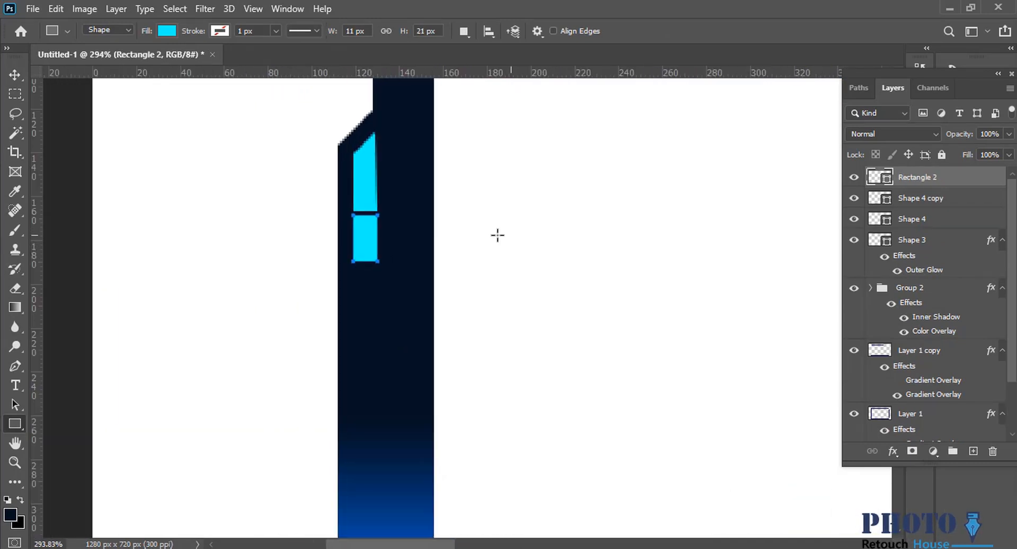
Copy the cyan rectangle downward within its layer and shift the pair slightly down to even out the gaps.
left_click_drag(372, 241, 372, 299)
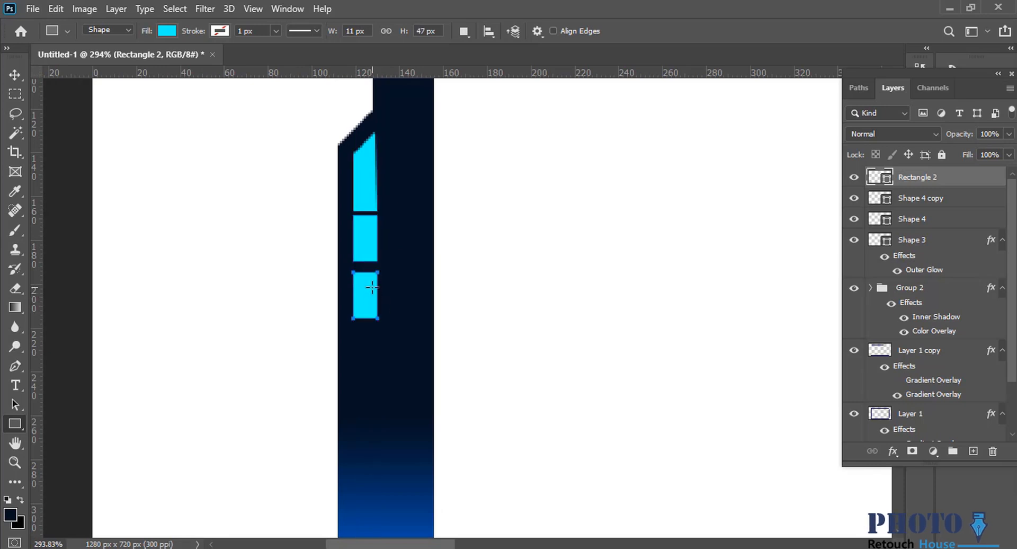
key("1")
key("0")
left_click(14, 75)
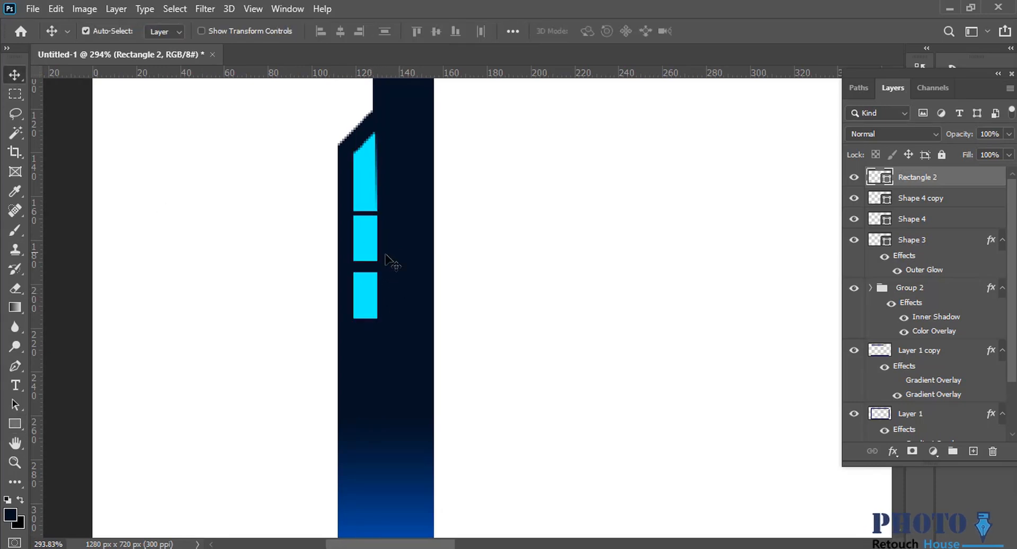
left_click_drag(384, 244, 361, 262)
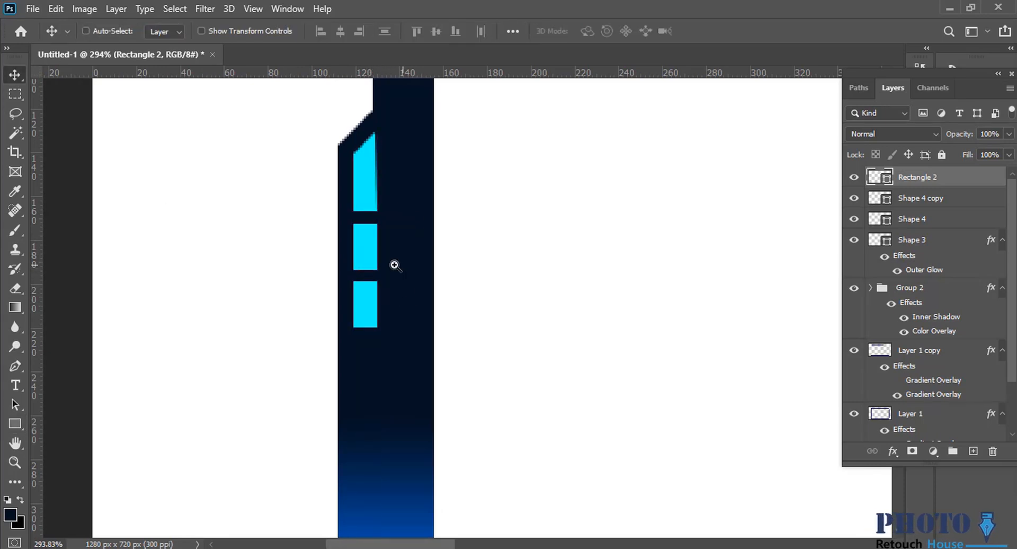
Raise the lower outer corner of the second rectangle to give it a slanted bottom edge.
scroll(396, 265, "down", 1)
key("p")
scroll(362, 319, "up", 2)
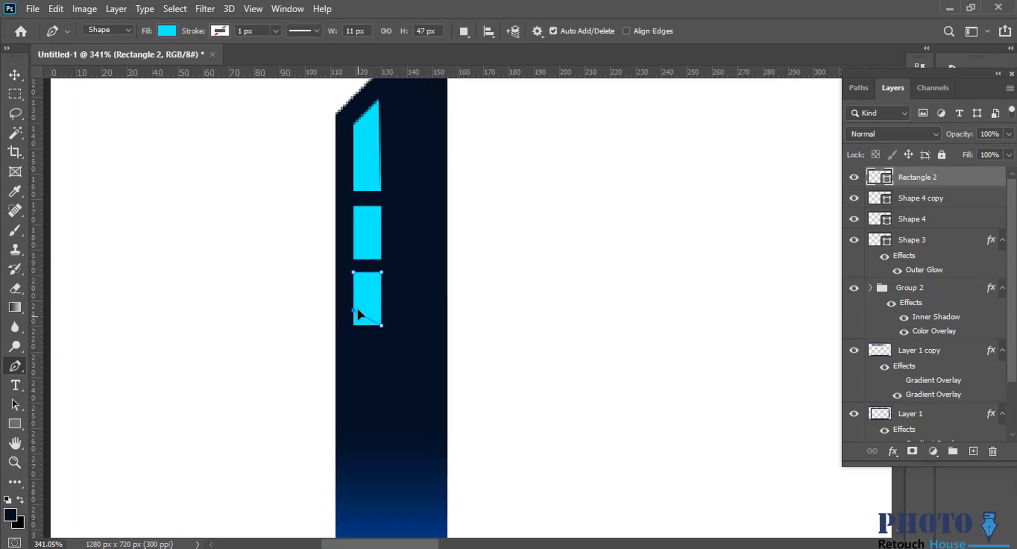
left_click_drag(358, 307, 356, 304)
scroll(448, 322, "down", 2)
key("v")
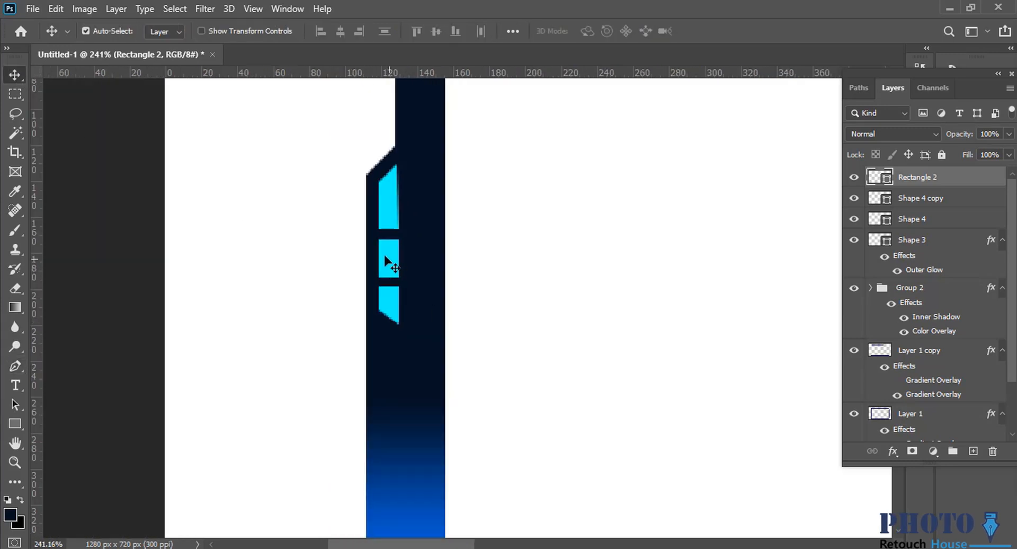
Change the fill of the two small rectangles on the left tab to blue and toggle their layer's visibility to check them.
key("u")
left_click(165, 30)
left_click(140, 110)
left_click_drag(477, 240, 122, 316)
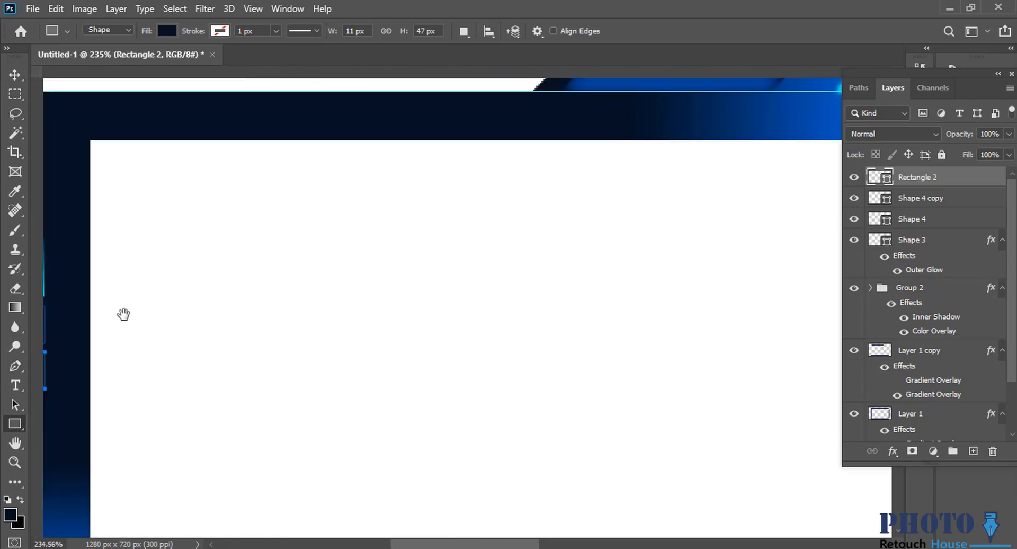
scroll(373, 322, "down", 5)
scroll(509, 222, "up", 6)
left_click(166, 30)
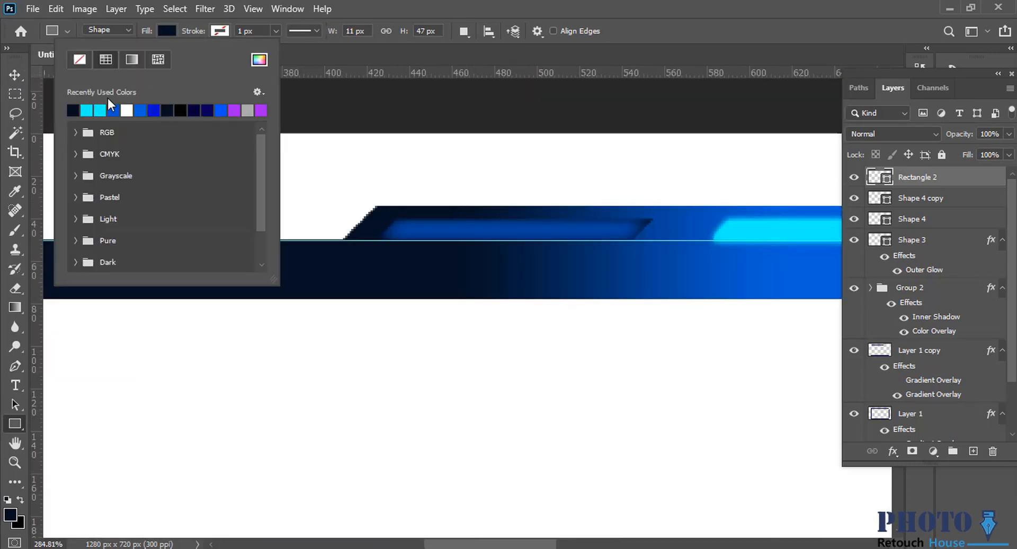
scroll(602, 280, "down", 5)
scroll(279, 349, "up", 4)
left_click(15, 75)
left_click(854, 178)
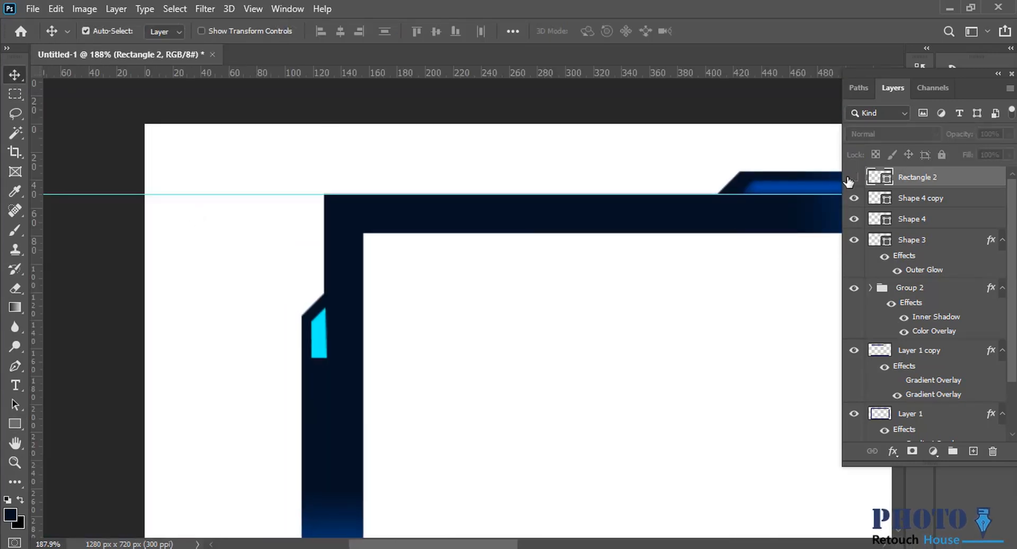
left_click(853, 178)
Add a black Inner Shadow with 100% opacity, 0 px distance and 9 px size to the blue rectangle pair.
right_click(935, 177)
left_click(842, 21)
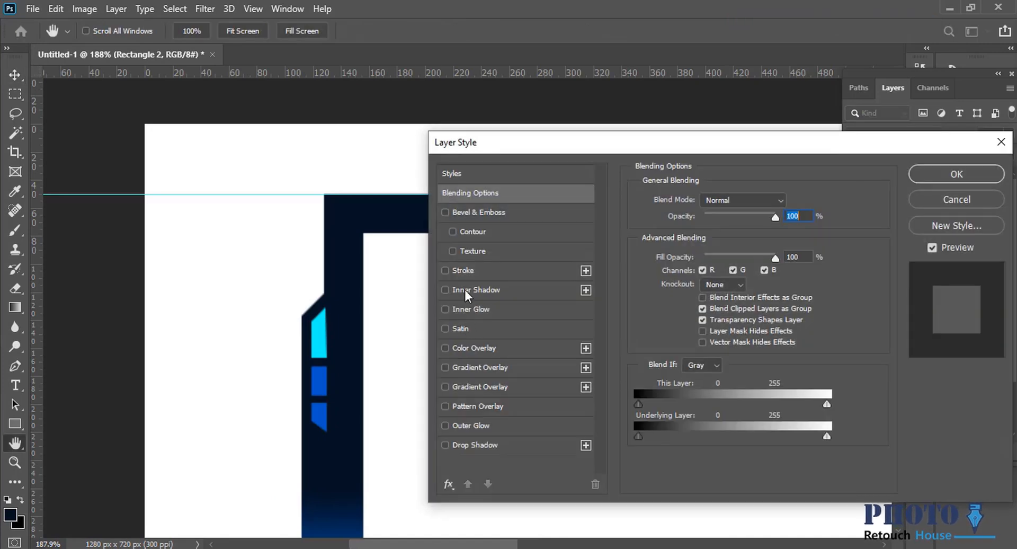
left_click(464, 290)
key("Return")
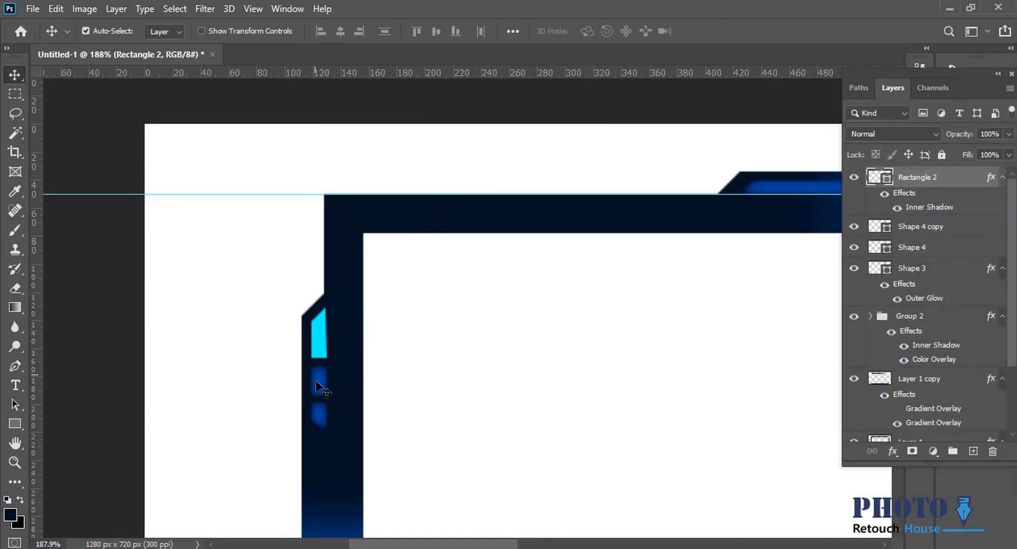
Set the size of the rectangle pair's Inner Shadow to 7 px.
scroll(337, 447, "up", 4)
double_click(935, 208)
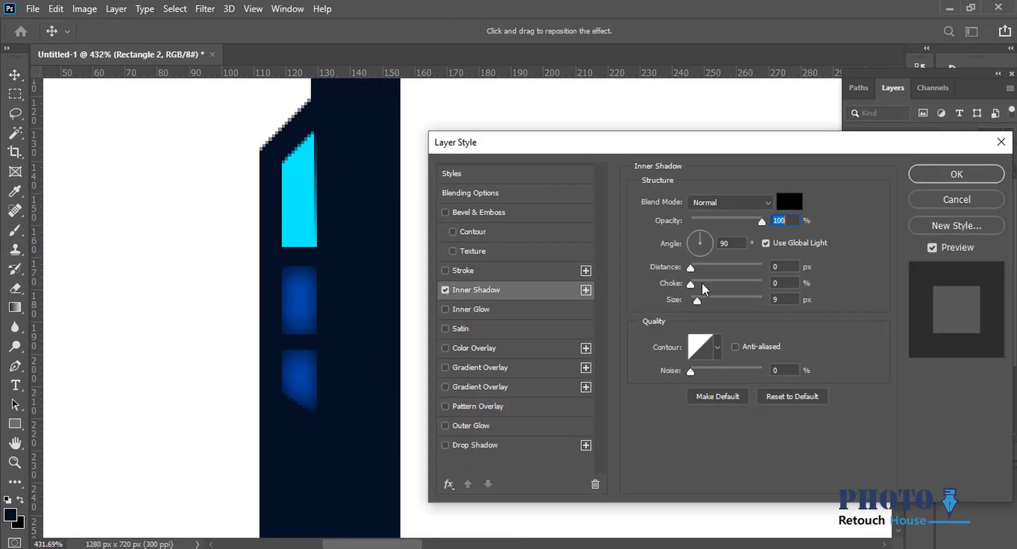
left_click_drag(705, 300, 696, 307)
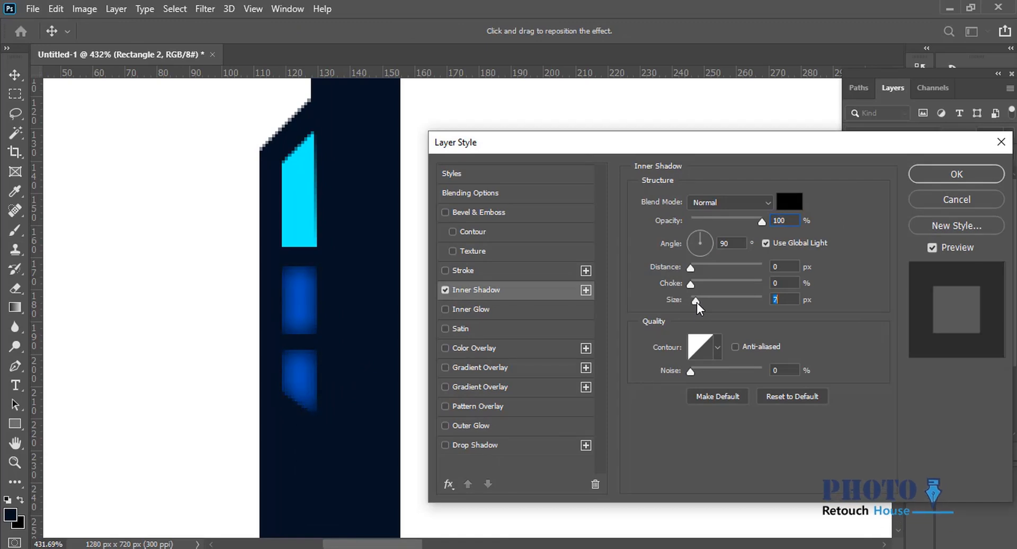
key("Return")
Duplicate the blue rectangle pair and move the copy down to just above the left tab's lower cyan accent.
scroll(560, 249, "down", 4)
scroll(546, 236, "down", 4)
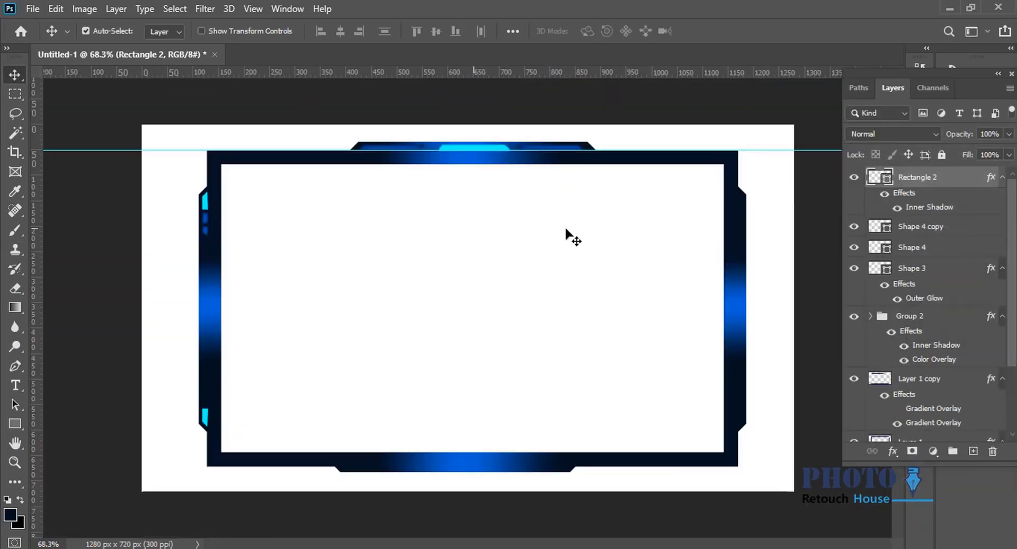
key("ctrl+j")
left_click_drag(206, 231, 216, 396)
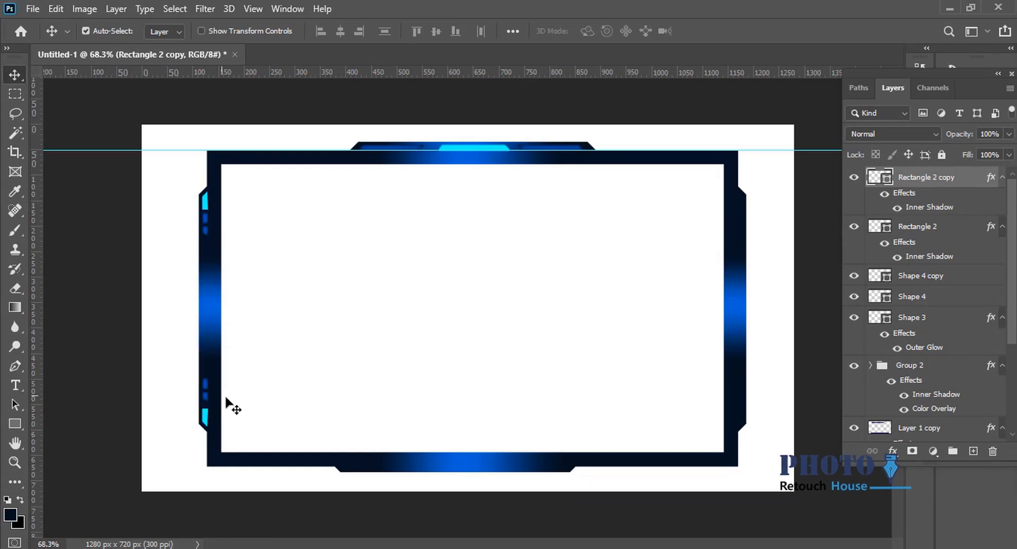
Flip the copied blue rectangle pair vertically so it mirrors the upper pair, and fit the whole frame in view.
scroll(224, 399, "up", 2)
key("ctrl+t")
scroll(158, 396, "up", 4)
right_click(151, 371)
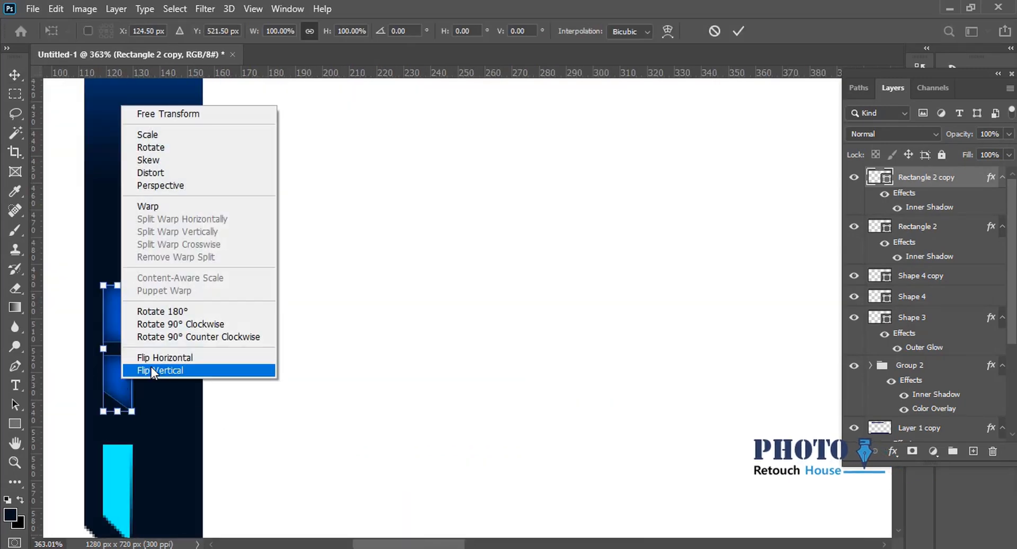
left_click(159, 429)
key("Return")
left_click_drag(343, 420, 212, 423)
left_click_drag(456, 292, 493, 285)
key("ctrl+0")
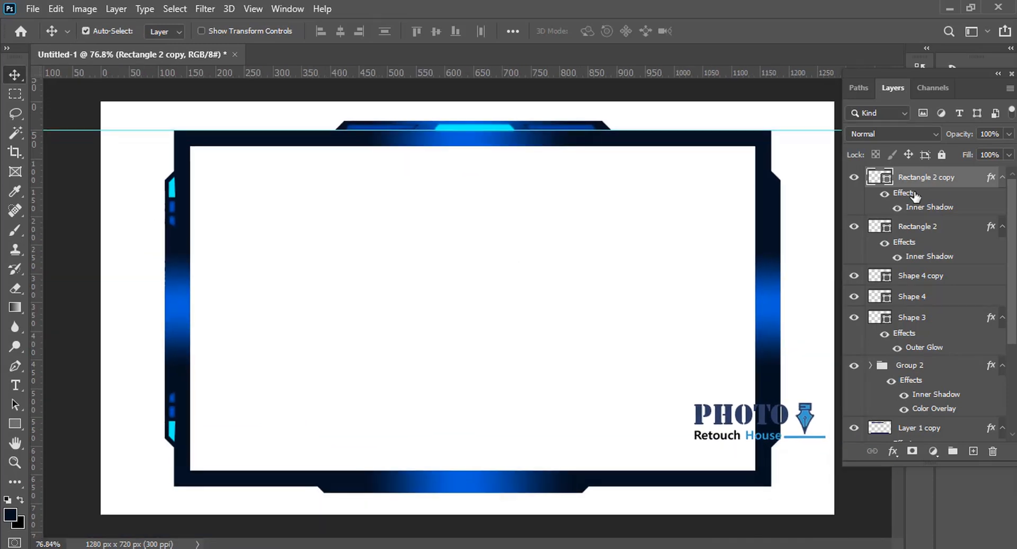
Group the left tab's cyan accent shapes and blue rectangle pairs, from Shape 4 to Rectangle 2 copy, into one group.
left_click(855, 226)
left_click(855, 227)
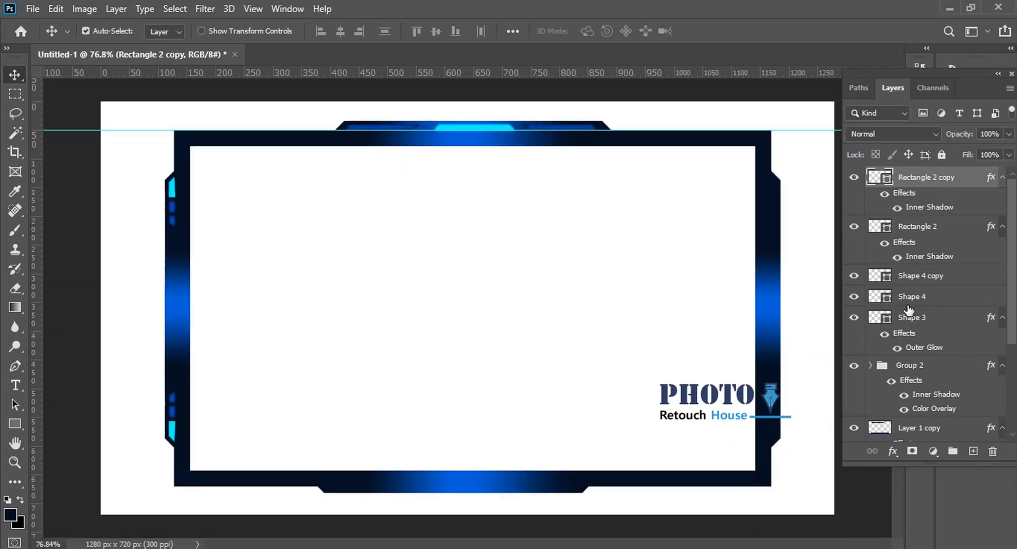
left_click(854, 296)
left_click(854, 297)
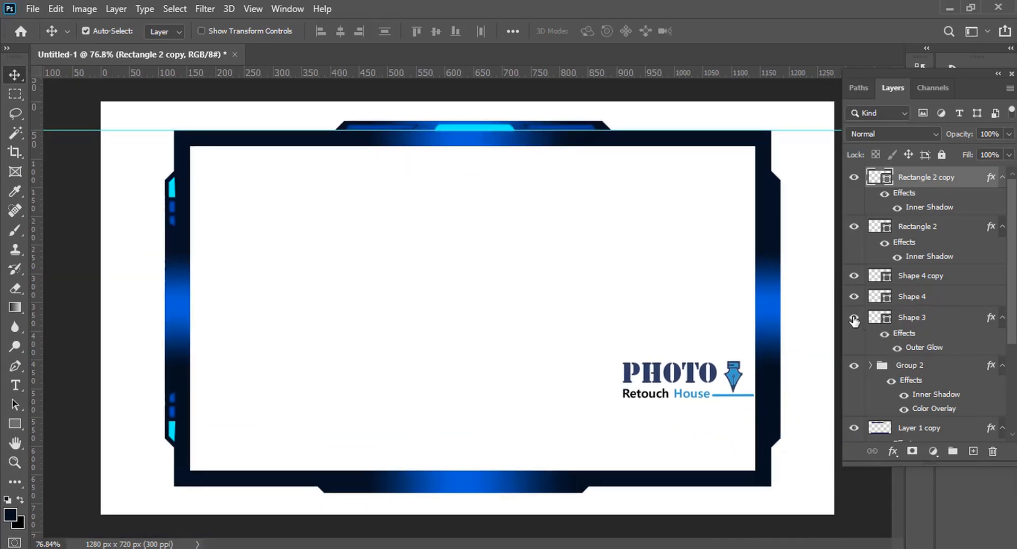
left_click(855, 298)
left_click(854, 298)
left_click(911, 296)
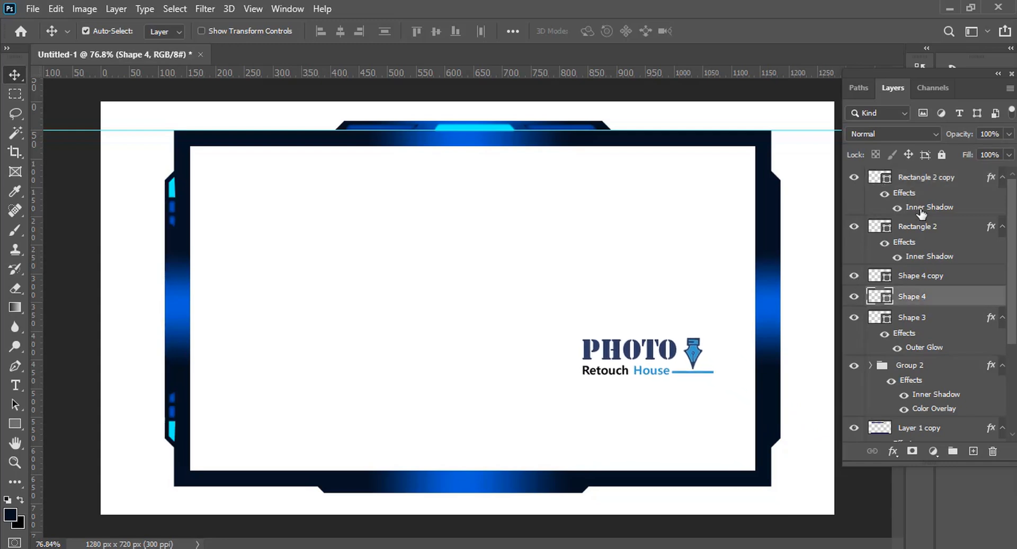
left_click(924, 177, "shift")
key("ctrl+g")
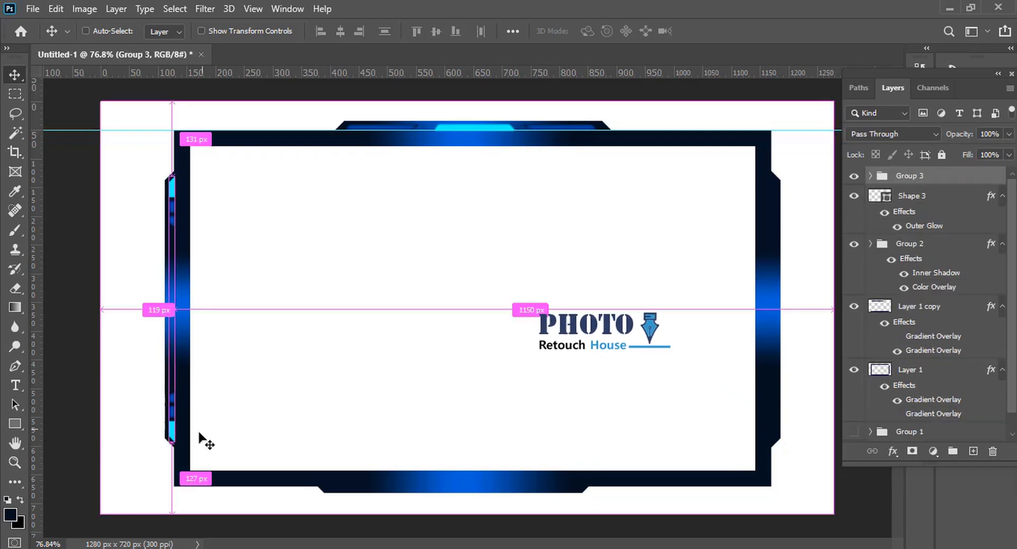
Duplicate the left tab's accent group onto the right tab and flip the copy horizontally.
left_click_drag(205, 437, 655, 407)
key("ctrl+z")
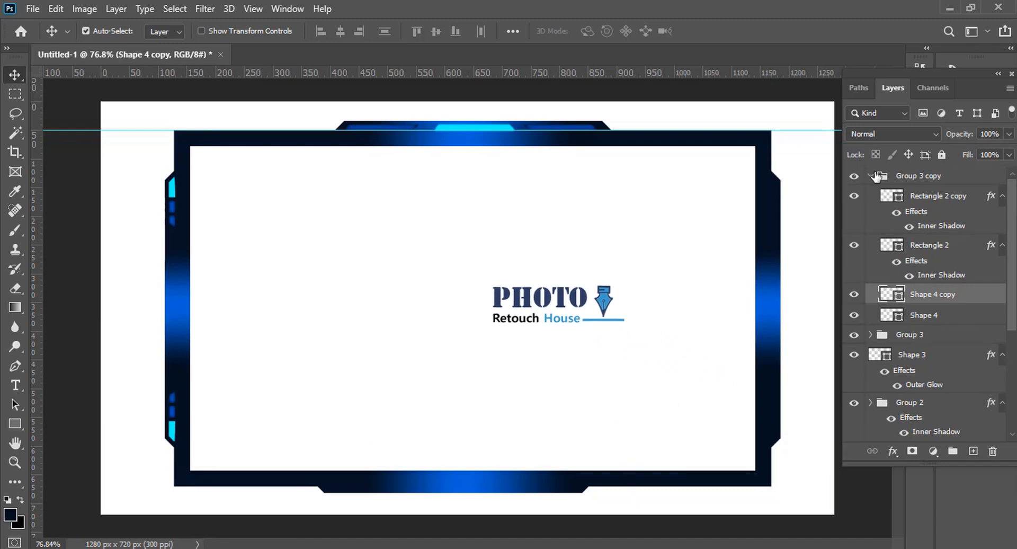
left_click(871, 176)
key("ctrl+t")
left_click_drag(180, 403, 774, 367)
right_click(767, 367)
left_click(801, 346)
key("Return")
Select the whole copied accent group and shift it about 9 px outward along the right tab's bevel.
scroll(772, 348, "up", 10)
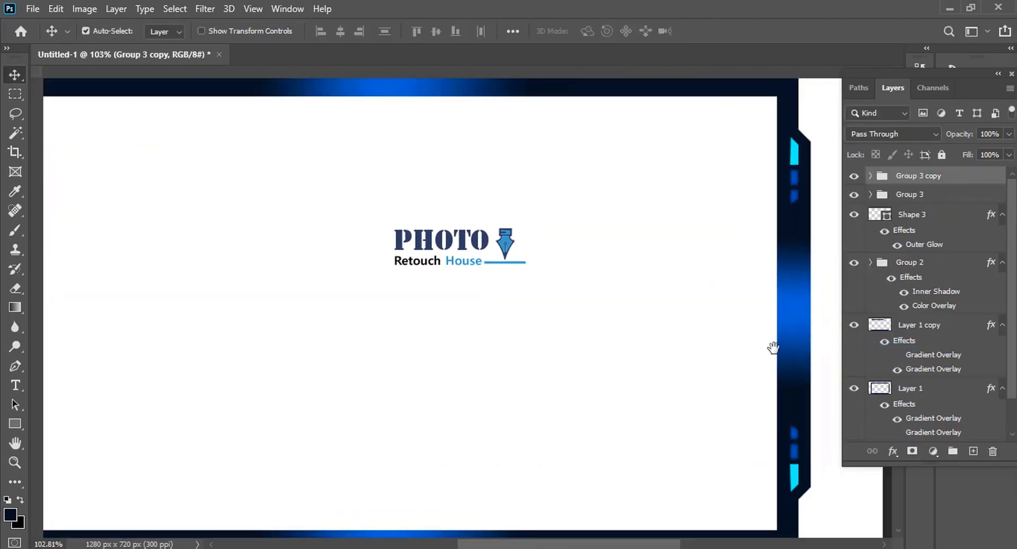
left_click_drag(729, 254, 730, 254)
key("ctrl+z")
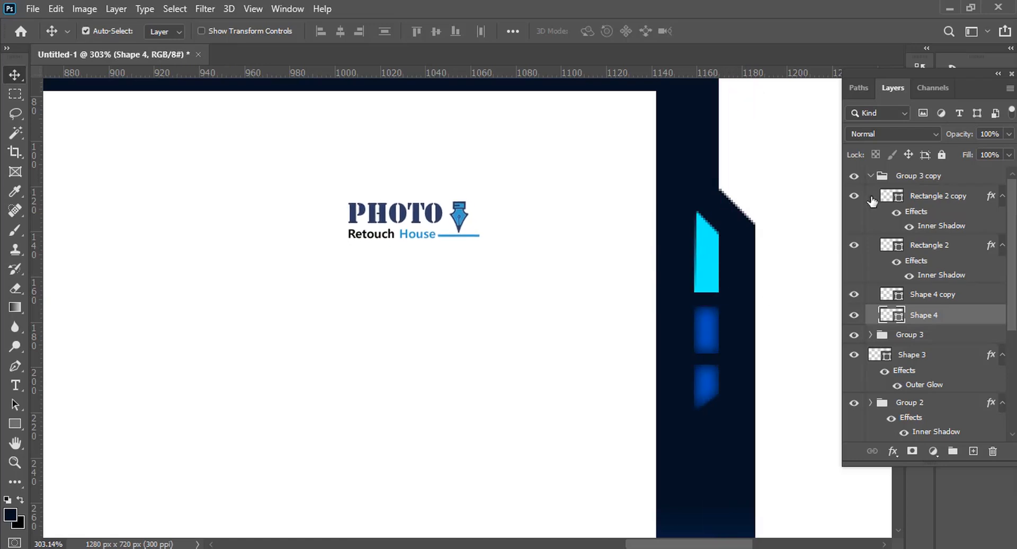
left_click_drag(686, 294, 671, 320)
left_click(899, 177)
key("ctrl+t")
scroll(686, 302, "up", 8)
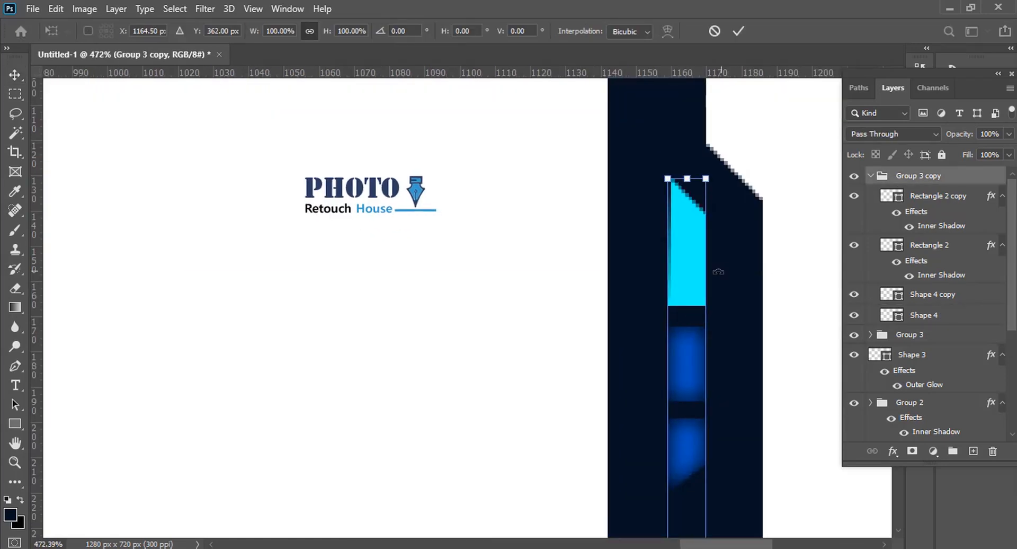
scroll(632, 279, "down", 8)
key("Return")
left_click_drag(633, 279, 615, 275)
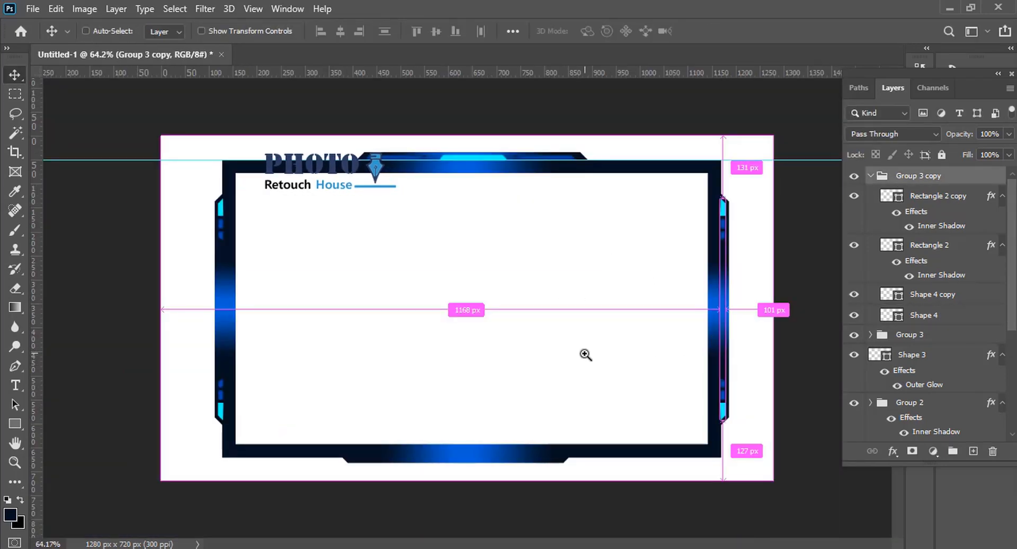
left_click_drag(669, 370, 654, 370)
left_click_drag(526, 365, 536, 365)
scroll(400, 414, "up", 1)
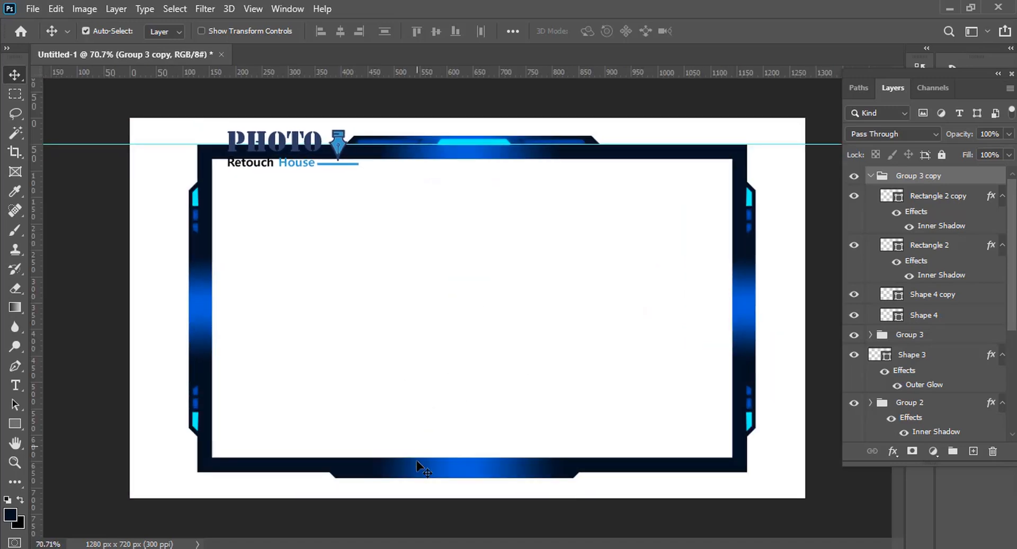
Start a Pen tool shape on the frame's bottom bar, drawing its upper-left bevel and a straight top edge above the inner border.
key("p")
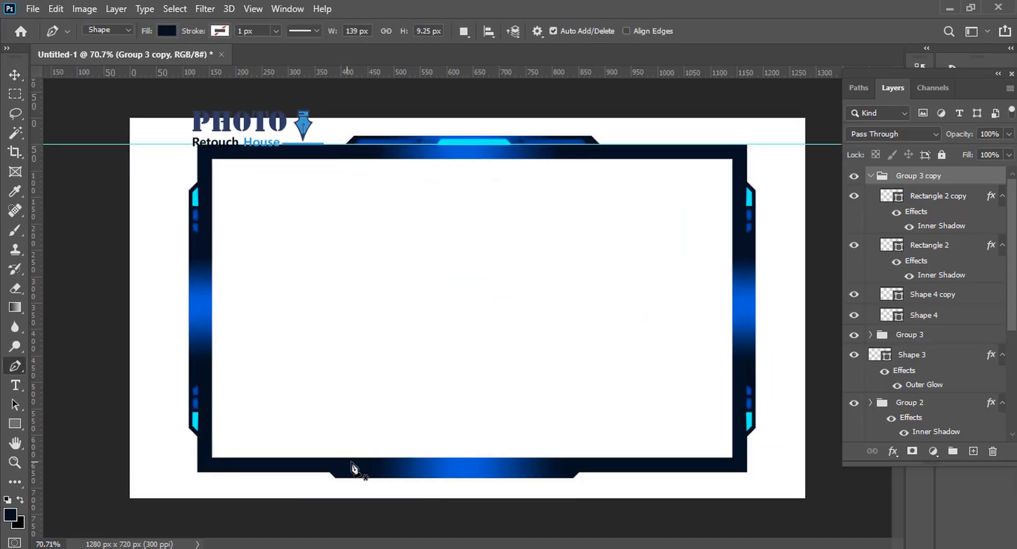
left_click(370, 460)
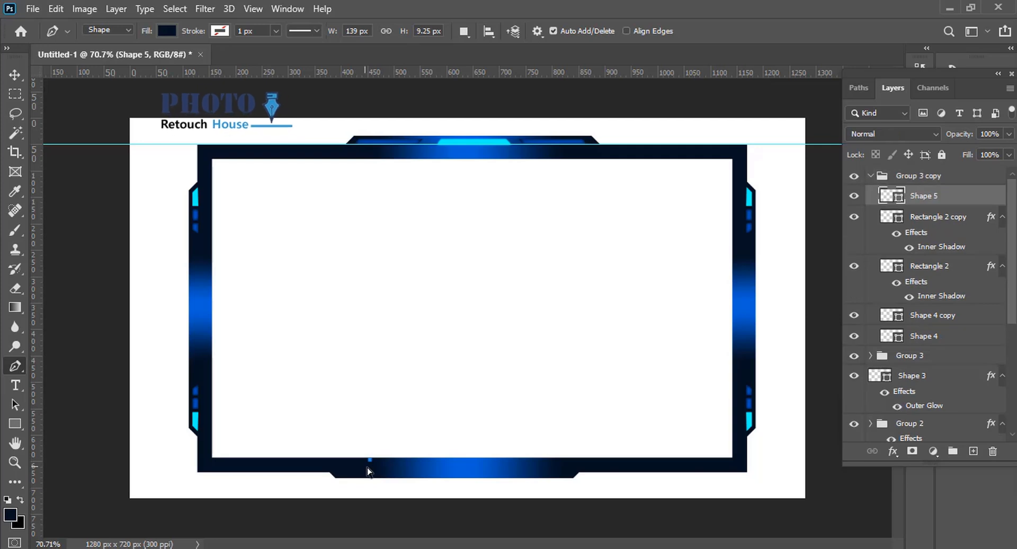
scroll(365, 459, "up", 2)
scroll(446, 427, "down", 2)
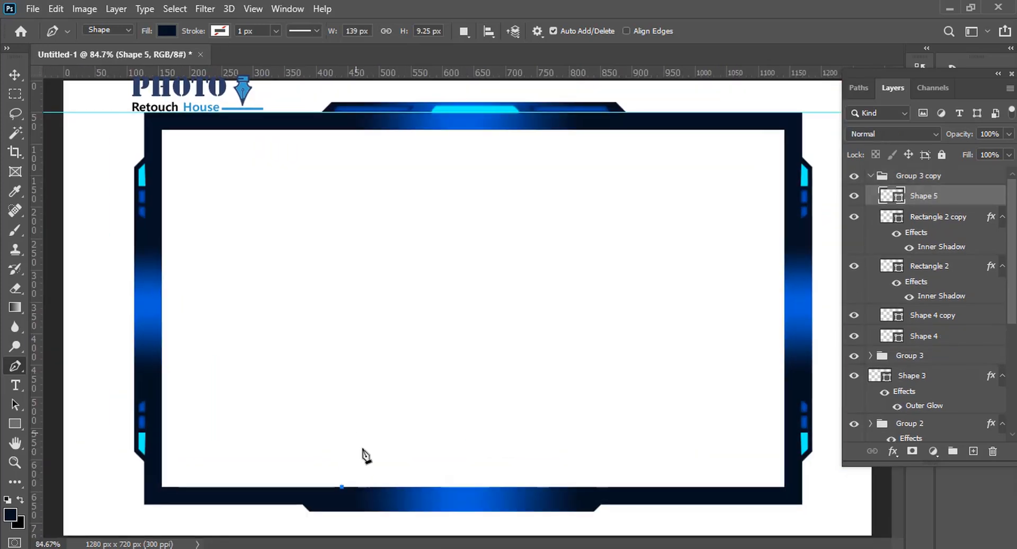
left_click(369, 460)
left_click(541, 459)
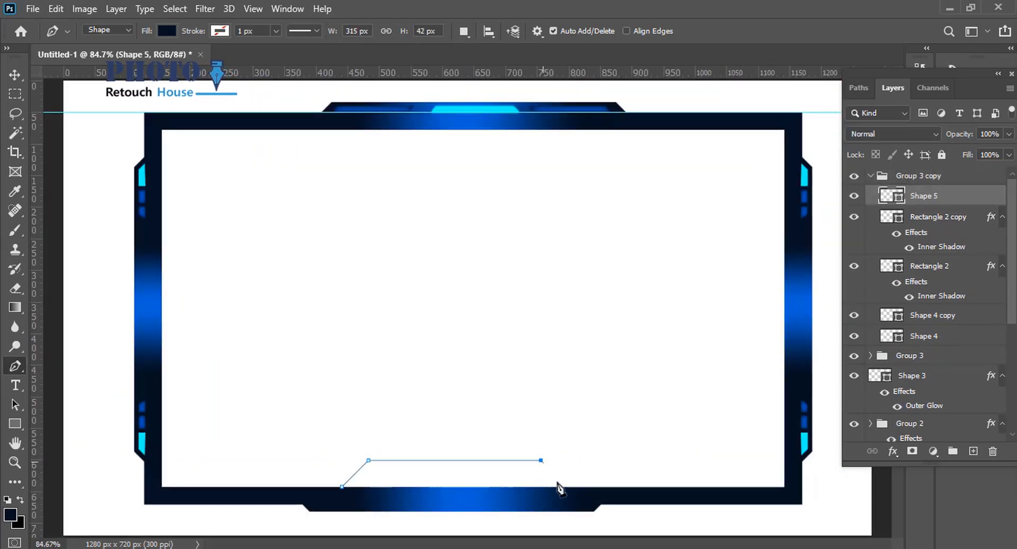
left_click(566, 485)
key("ctrl+z")
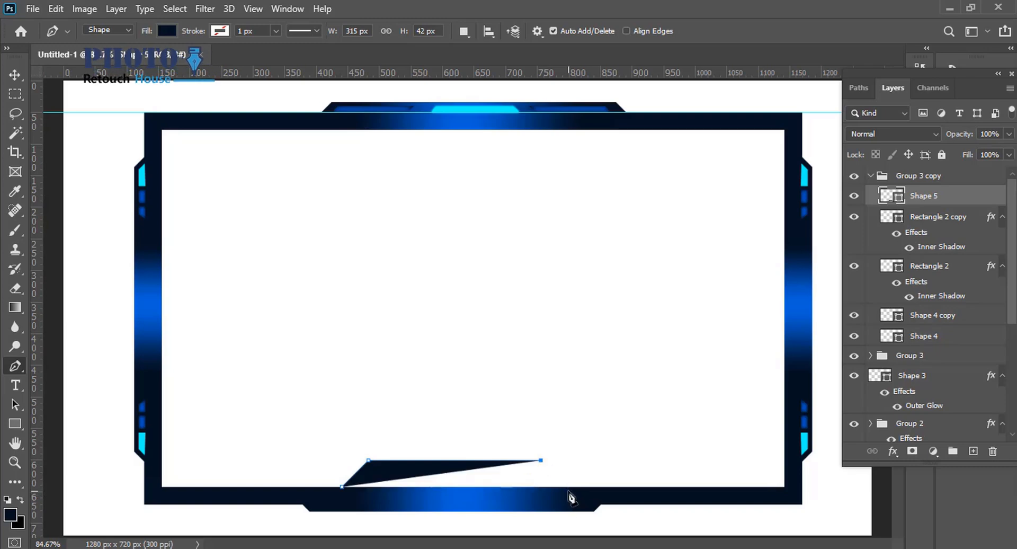
Extend the pen shape with an upper-right bevel down to the bottom bar and a short vertical side to the bar's lower edge.
scroll(567, 495, "up", 7)
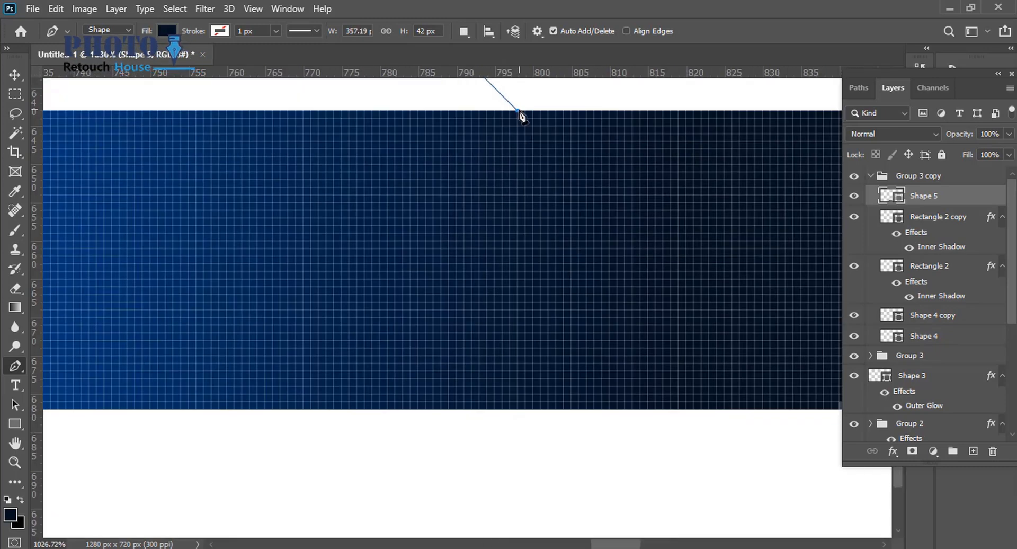
left_click(522, 112)
scroll(615, 267, "down", 4)
left_click(602, 233)
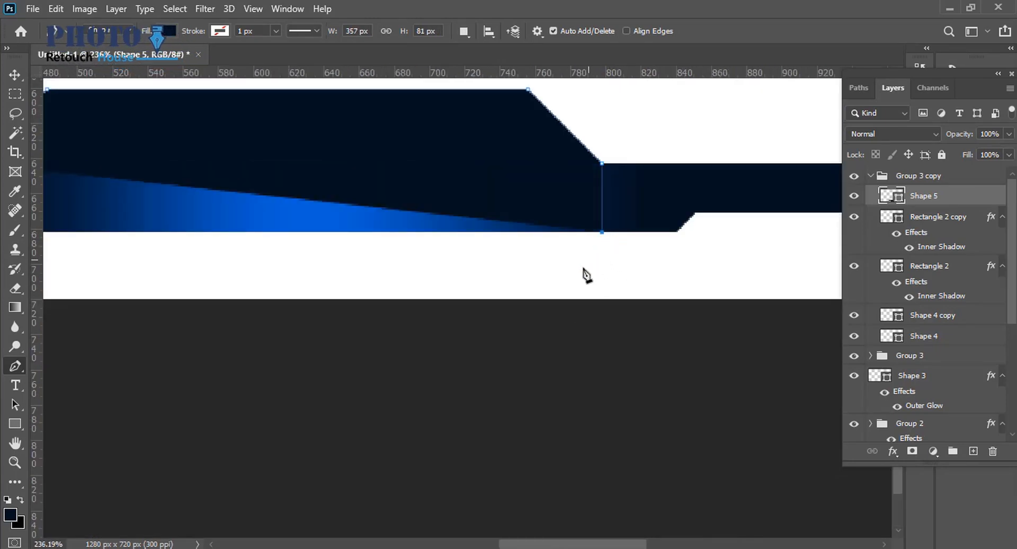
Add a vertical guide through the shape's upper-right corner and remove the misaligned lower-right point.
left_click(538, 291)
scroll(497, 282, "down", 2)
scroll(497, 282, "up", 2)
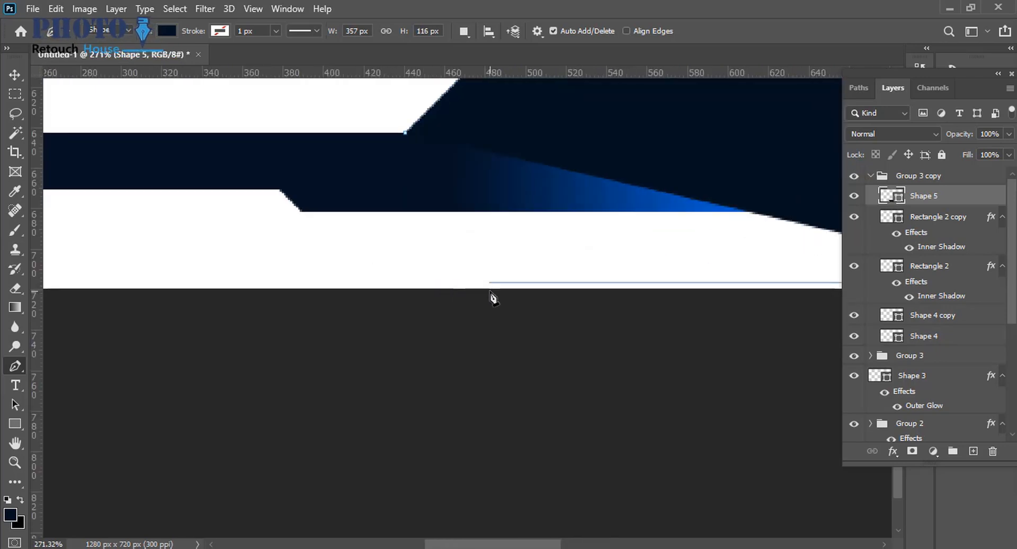
scroll(502, 286, "down", 1)
left_click_drag(503, 286, 499, 334)
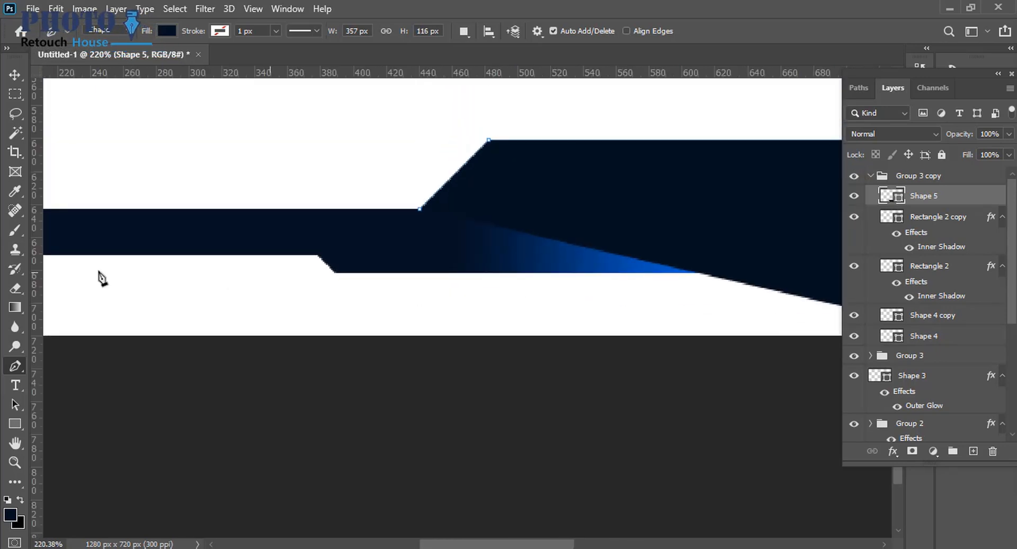
left_click_drag(36, 277, 465, 276)
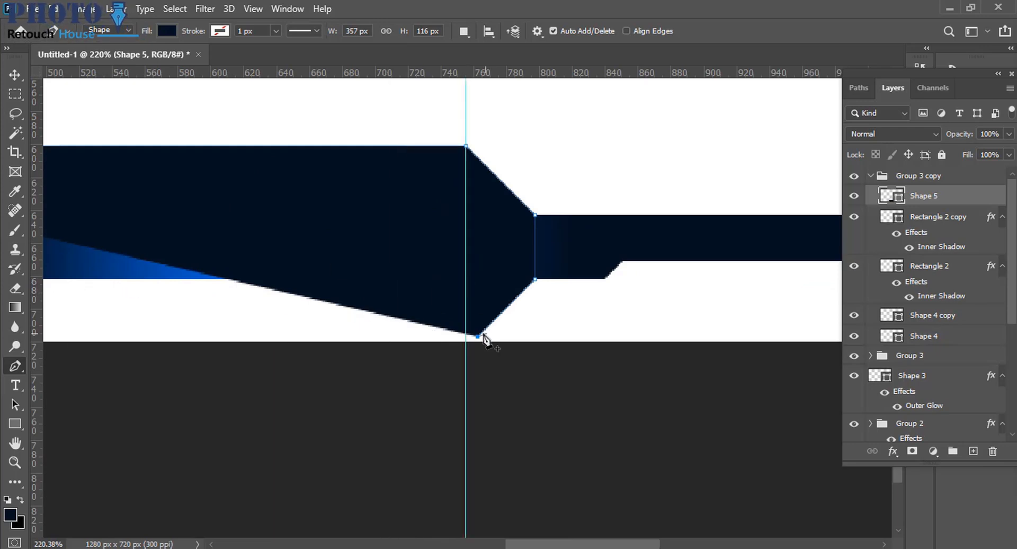
left_click_drag(492, 339, 535, 280)
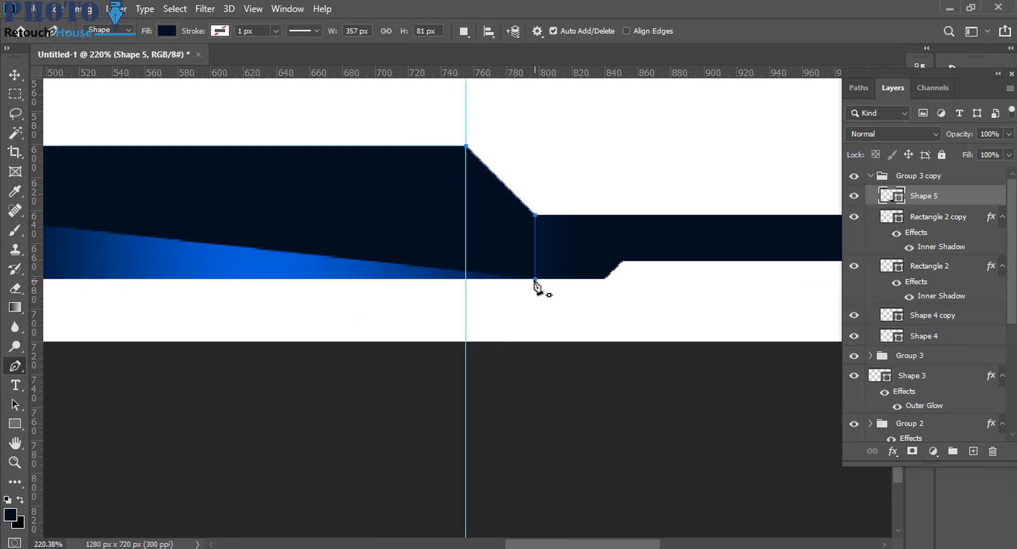
Place the shape's lower corners on vertical guides matching its upper corners and close the octagon, about 357 by 123 px.
left_click(466, 344)
scroll(476, 352, "down", 5)
scroll(335, 358, "up", 3)
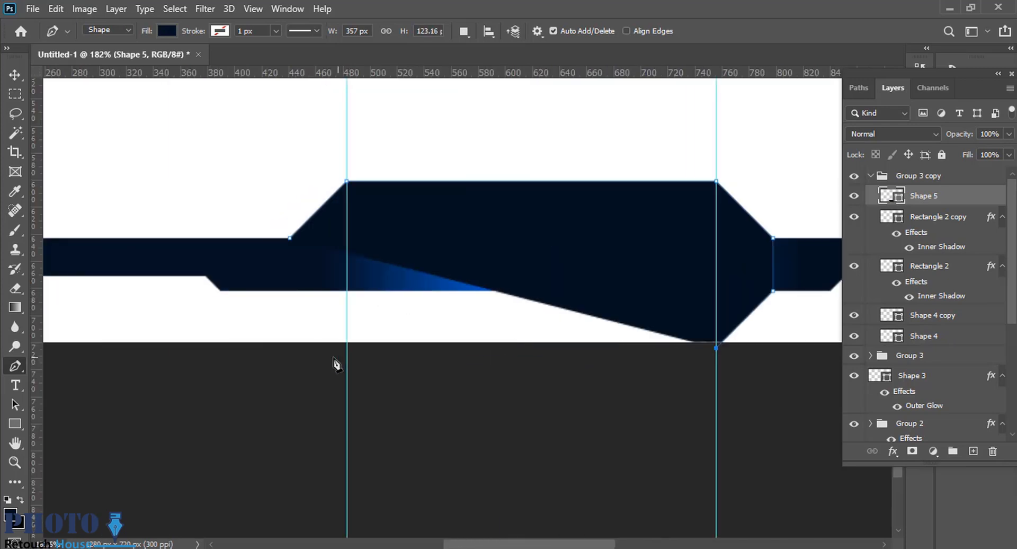
left_click(347, 348)
scroll(298, 296, "up", 6)
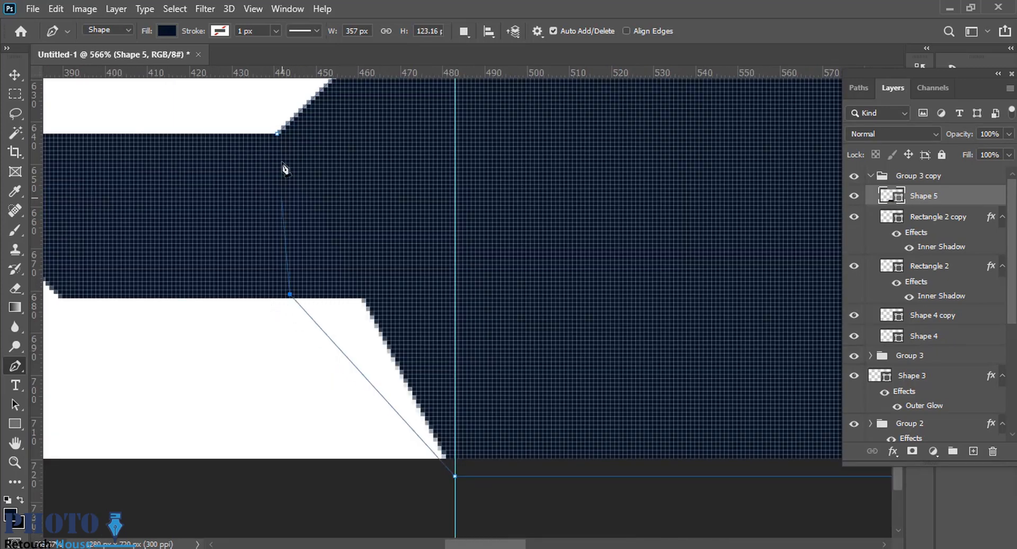
left_click(277, 135)
scroll(466, 220, "down", 8)
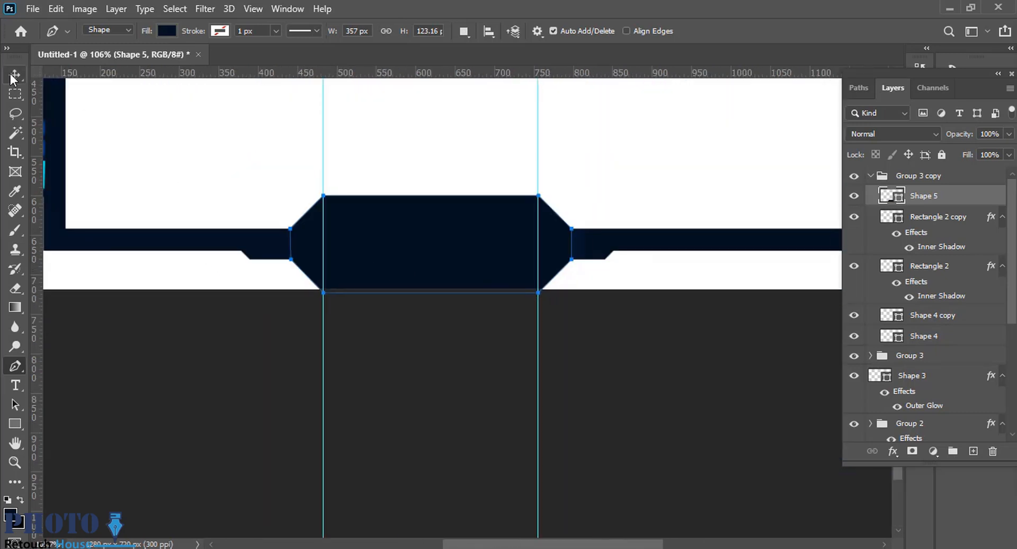
Reduce the octagon's height to about 119 px and move its layer out of the copied accent group to the top of the stack.
key("ctrl+t")
left_click_drag(431, 291, 435, 290)
key("Return")
left_click_drag(941, 195, 938, 167)
scroll(493, 259, "up", 4)
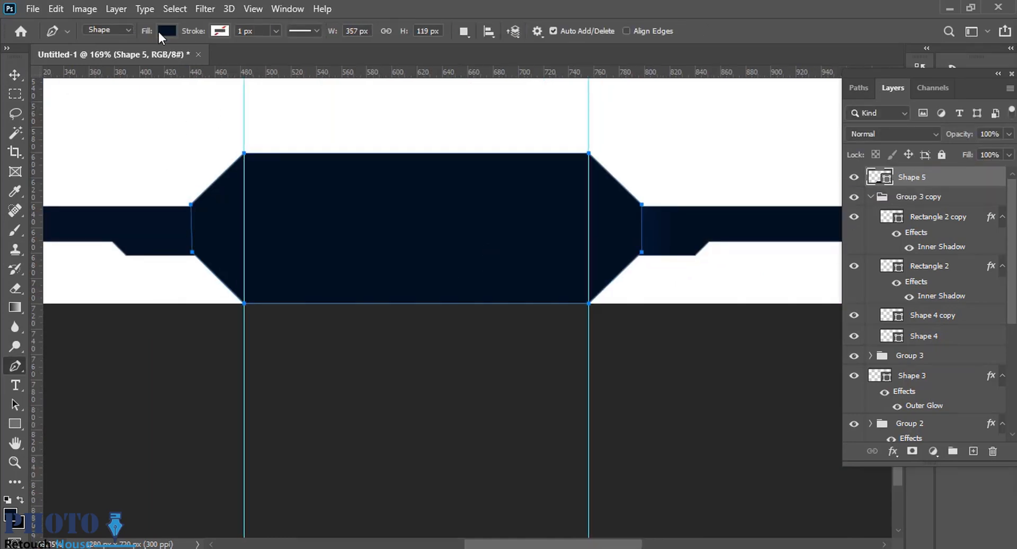
Replace the octagon's fill with a 20 px dark navy stroke centered on its path.
left_click(162, 31)
left_click(132, 58)
left_click(140, 110)
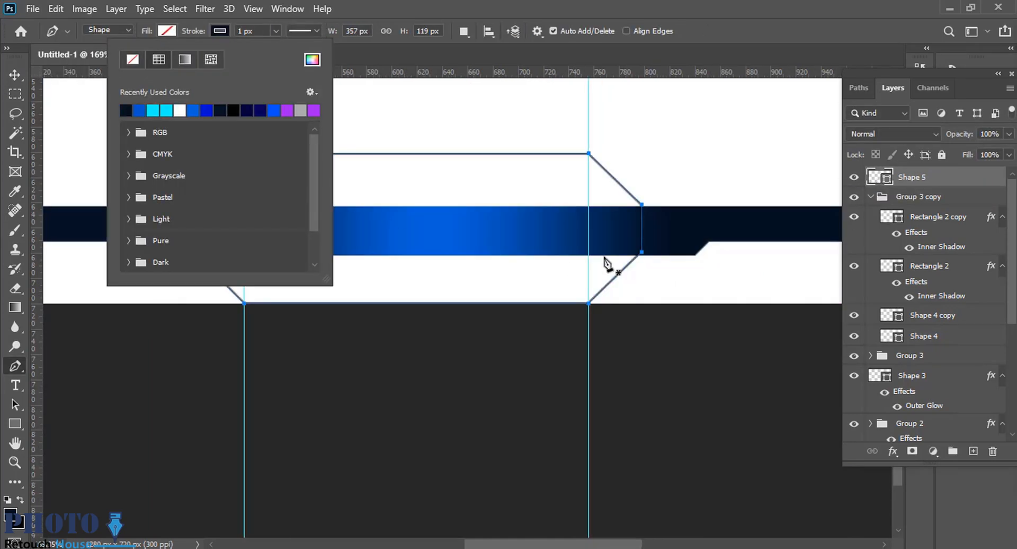
left_click(256, 31)
scroll(265, 26, "up", 16)
scroll(461, 222, "down", 3)
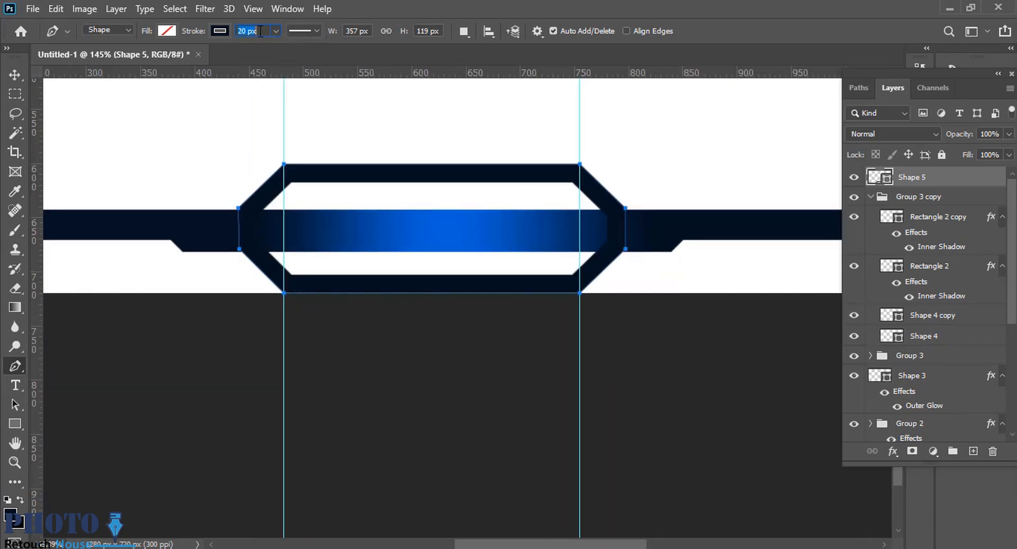
left_click(304, 30)
left_click(249, 188)
left_click(239, 219)
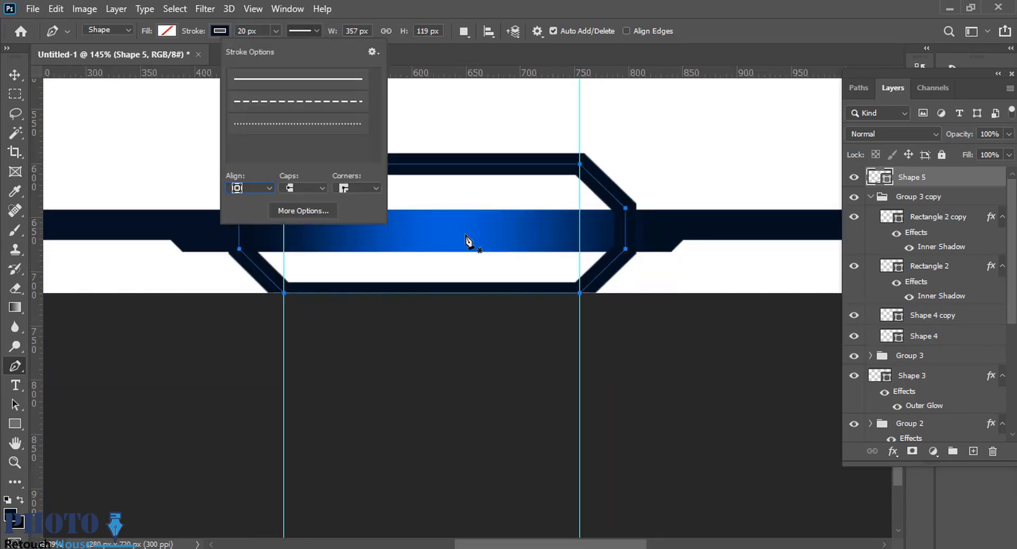
Scale the octagon outline's height to about 84% so its lower stroke fits within the canvas.
key("v")
mouse_move(363, 174)
left_mouse_down()
mouse_move(379, 157)
mouse_move(376, 167)
mouse_move(431, 154)
mouse_move(424, 208)
left_mouse_up()
key("ctrl+t")
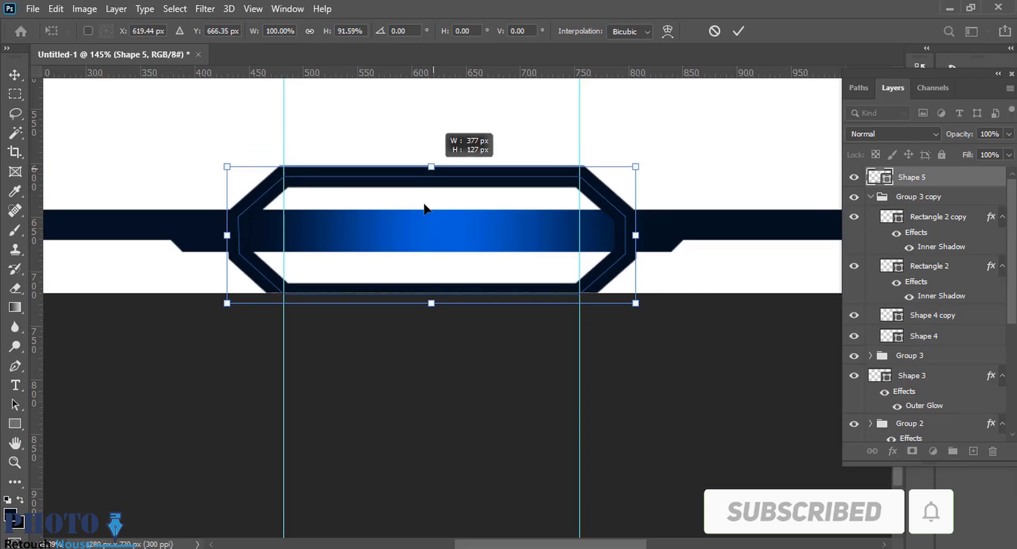
left_click_drag(432, 303, 431, 292)
left_click_drag(321, 221, 337, 196)
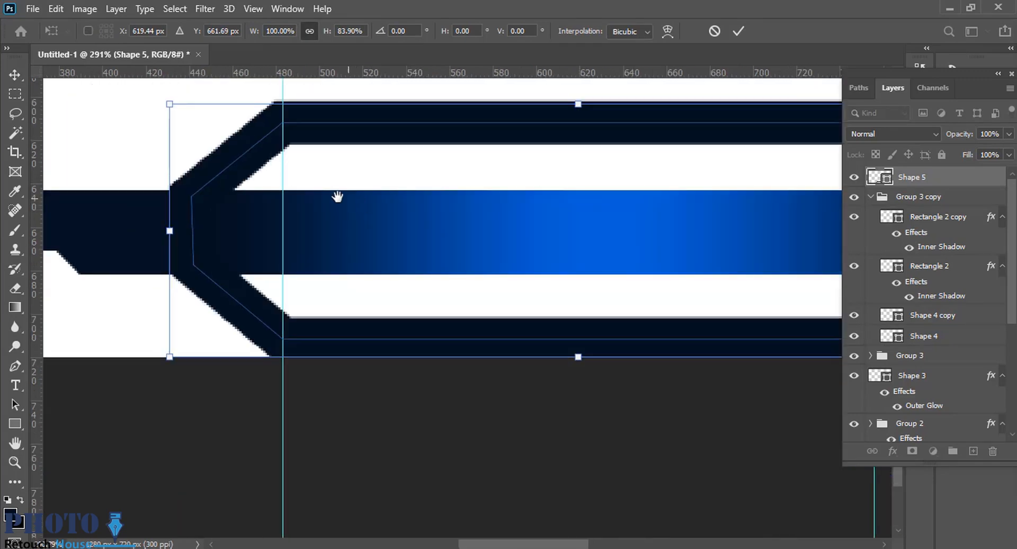
scroll(338, 196, "down", 3)
key("Return")
scroll(454, 246, "down", 4)
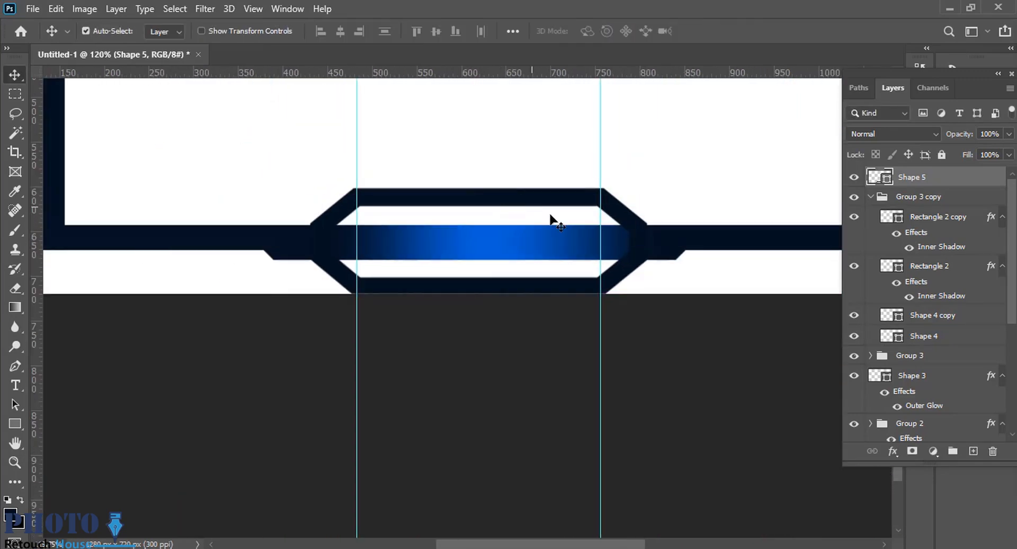
Start a new Pen shape inside the octagon's left end, with a cyan fill and no stroke.
scroll(413, 220, "up", 2)
key("p")
left_click(218, 31)
left_click(219, 32)
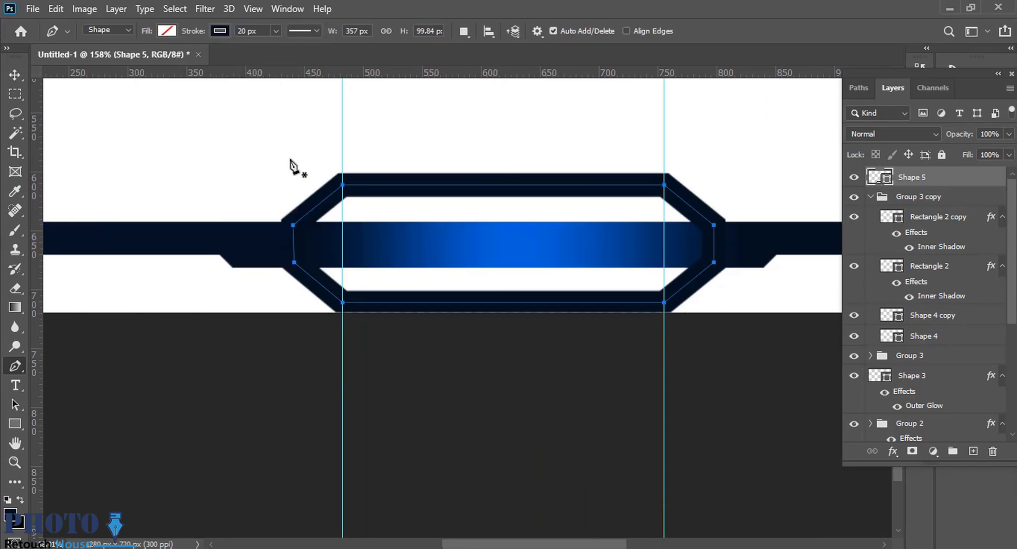
scroll(353, 225, "up", 1)
left_click(383, 205)
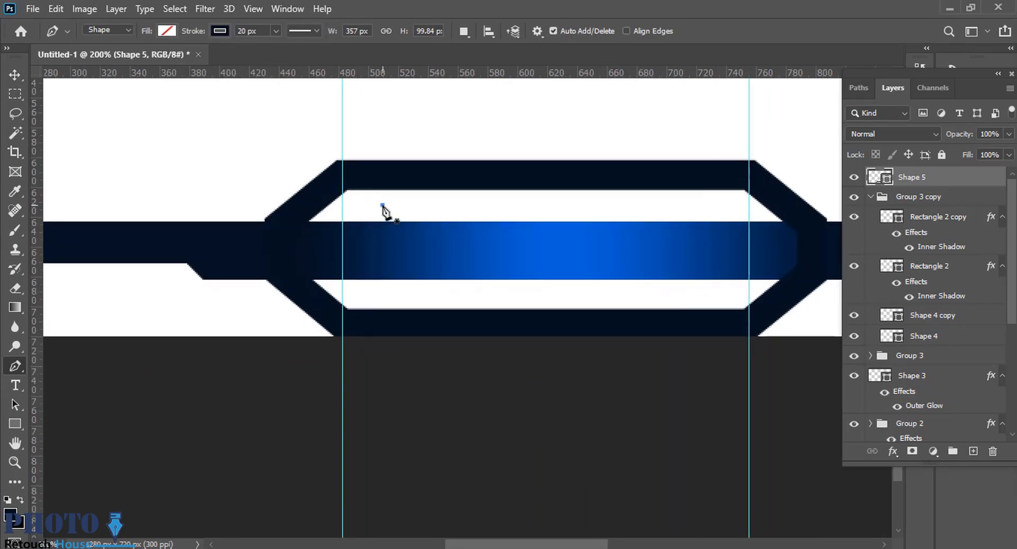
left_click(367, 205)
left_click(219, 31)
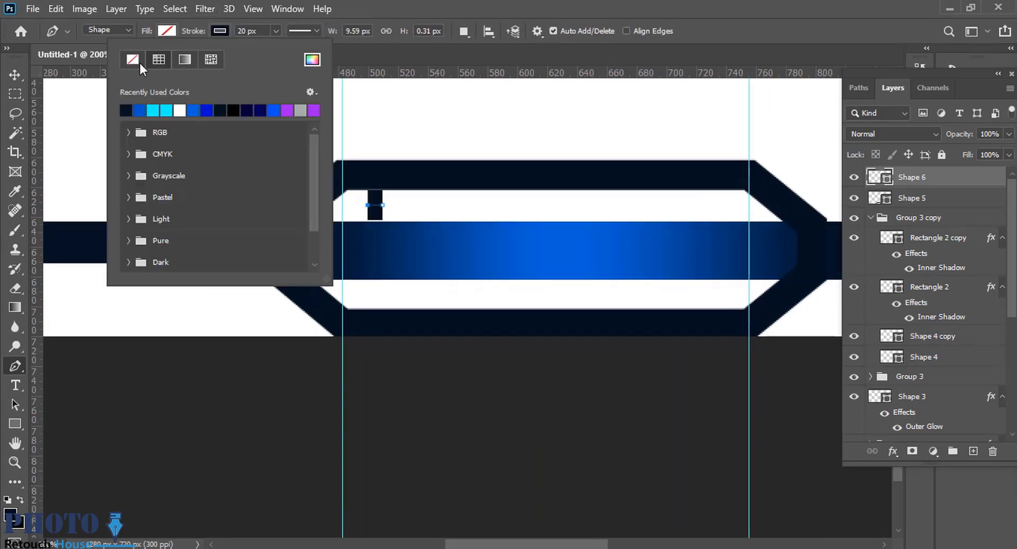
left_click(136, 61)
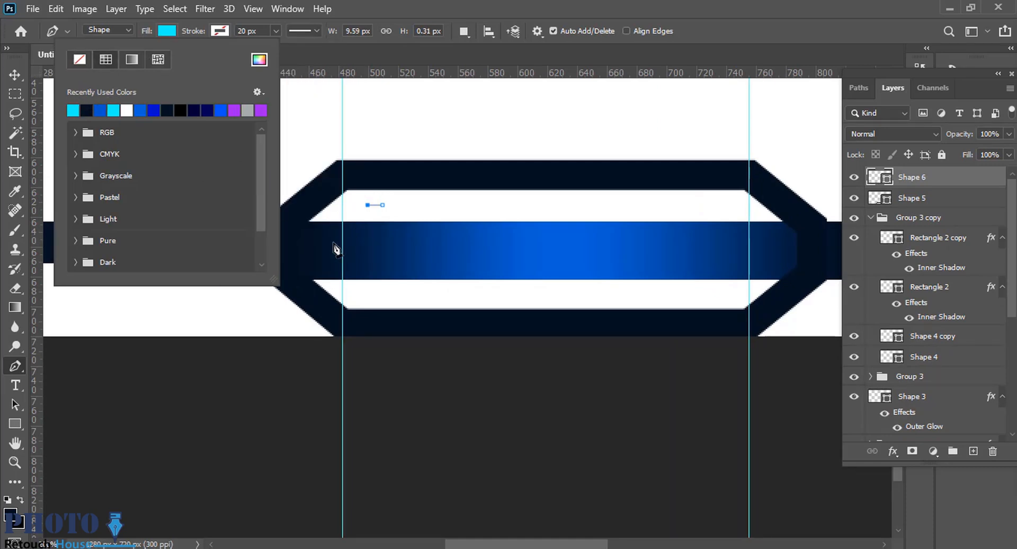
Complete the cyan shape as a left-pointing chevron about 37 by 54 px.
left_click(328, 254)
left_click(368, 285)
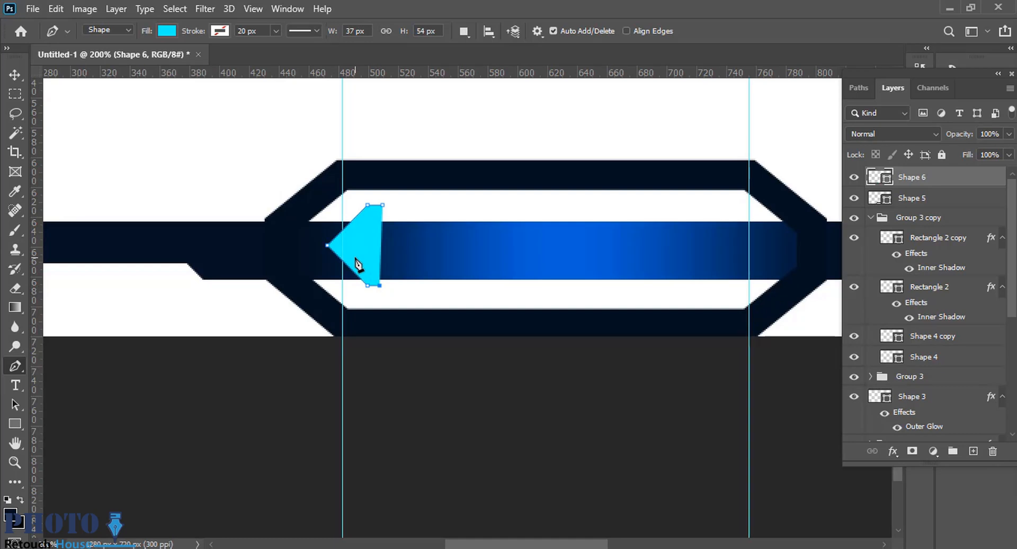
left_click(382, 205)
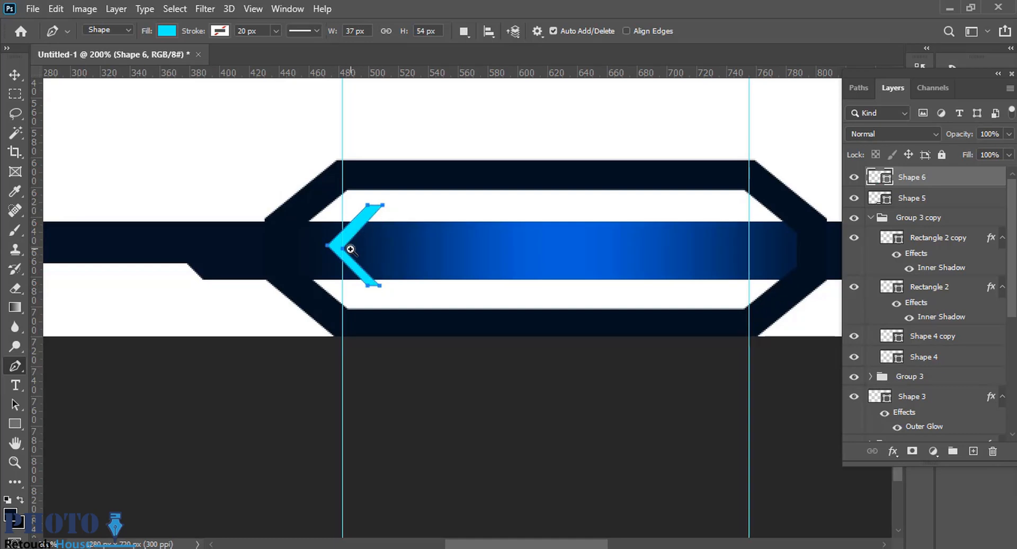
Even out the chevron's arms by adjusting its anchor points against two vertical guides at the arm ends, about 38 by 54 px overall.
scroll(352, 250, "up", 4)
key("a")
left_click_drag(337, 249, 339, 238)
key("ctrl+z")
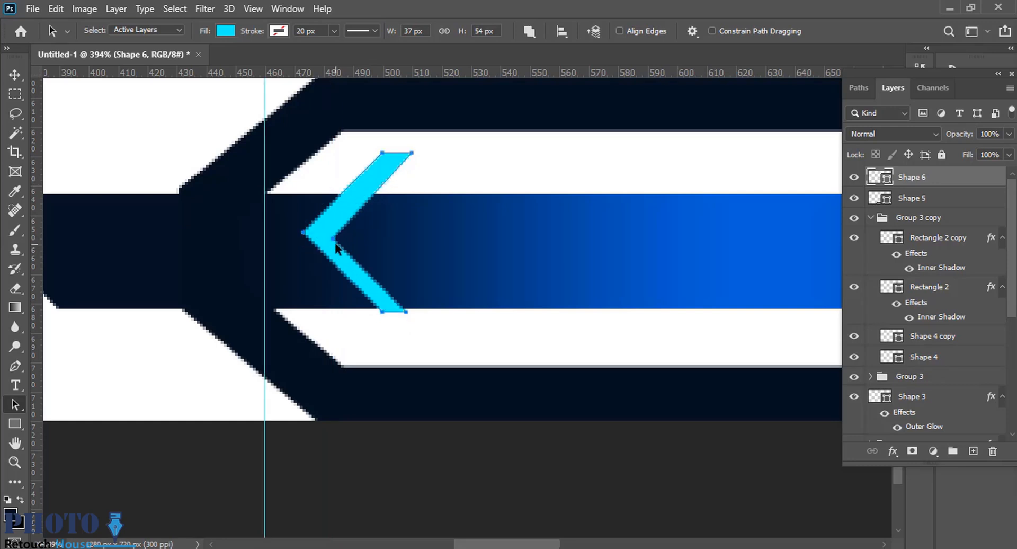
left_click_drag(335, 254, 350, 266)
key("ctrl+z")
key("p")
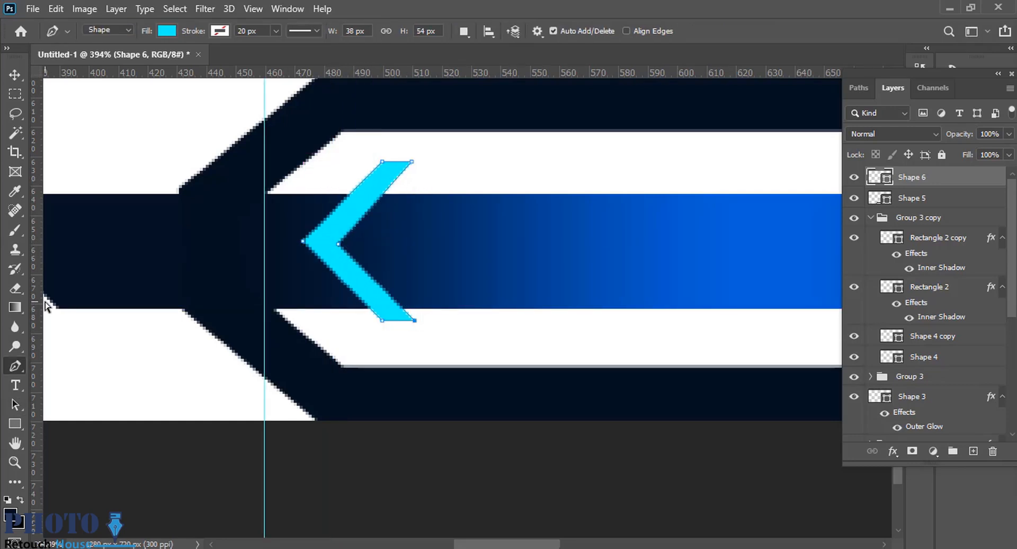
left_click_drag(46, 302, 416, 270)
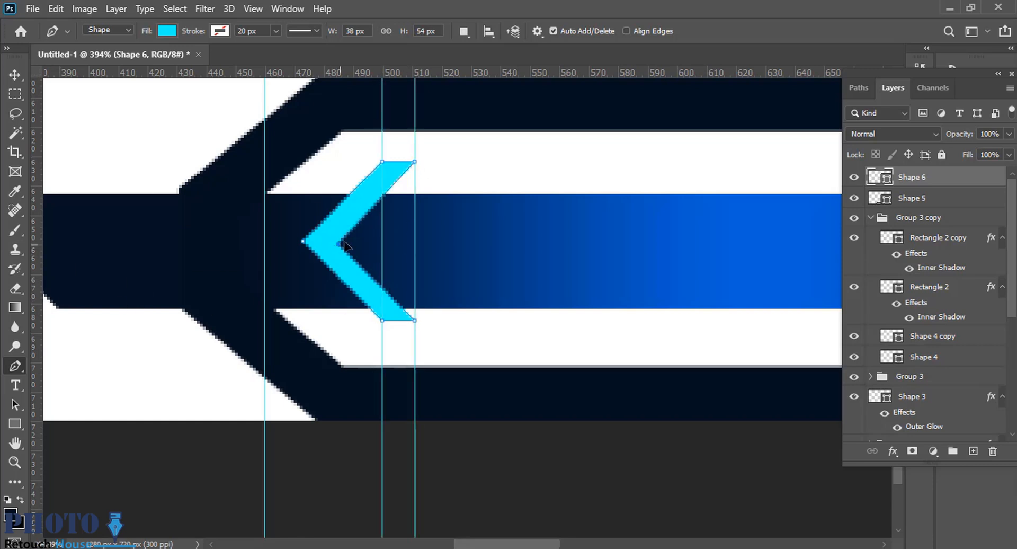
Scale the chevron's height to about 110.8% with its width kept at 100%, and hide the guides.
scroll(524, 265, "down", 4)
key("v")
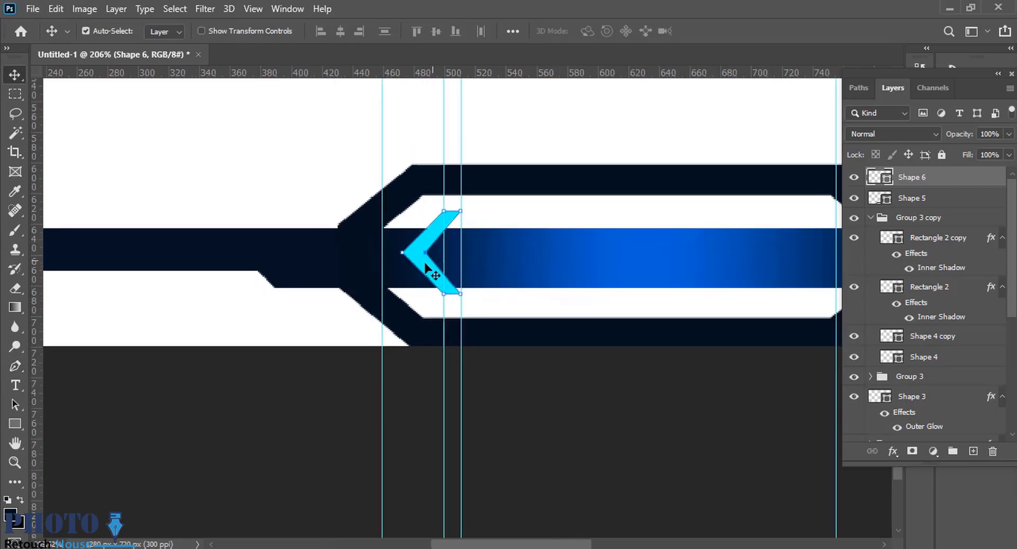
key("ctrl+t")
left_click(481, 231)
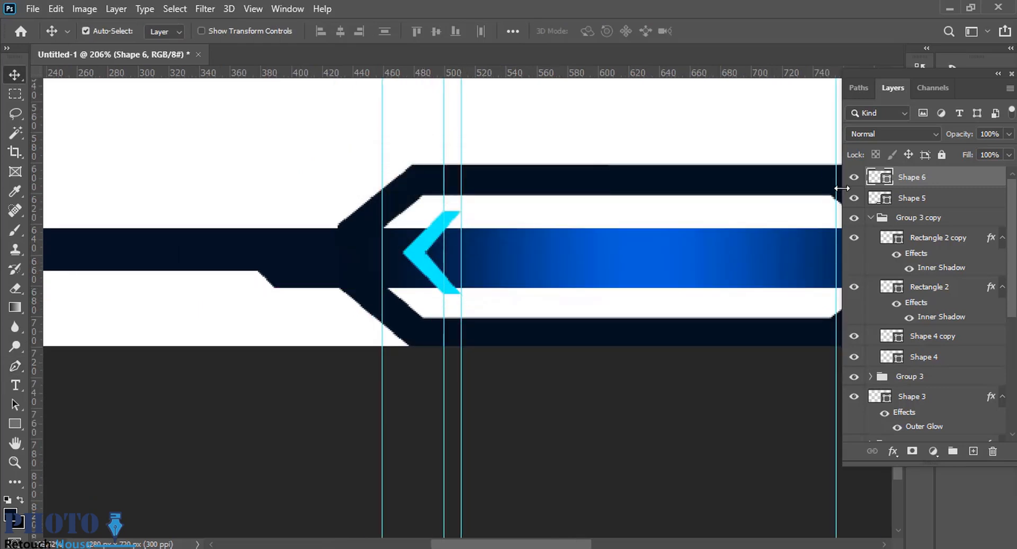
key("ctrl+t")
left_click_drag(432, 297, 432, 306)
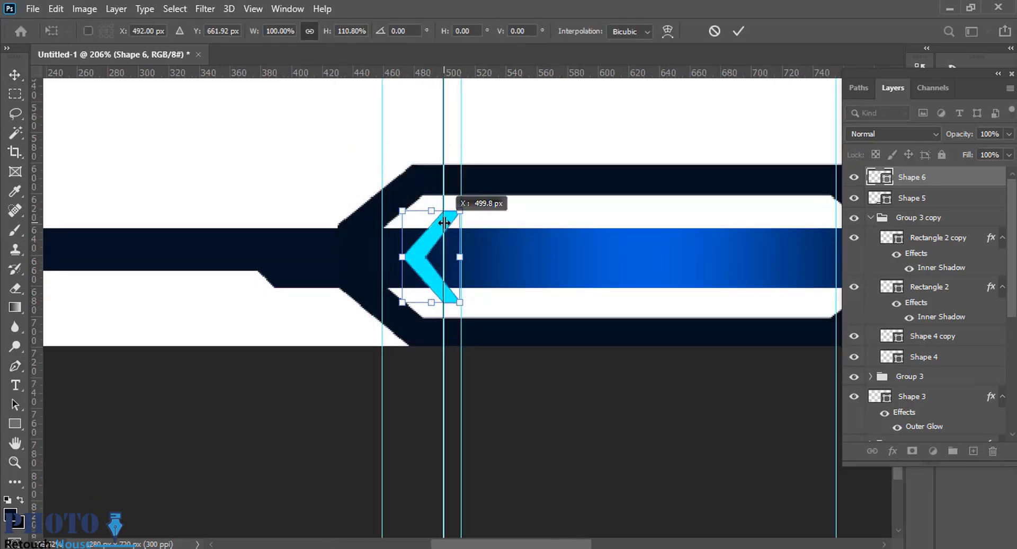
key("ctrl+'")
key("ctrl+'")
key("ctrl+;")
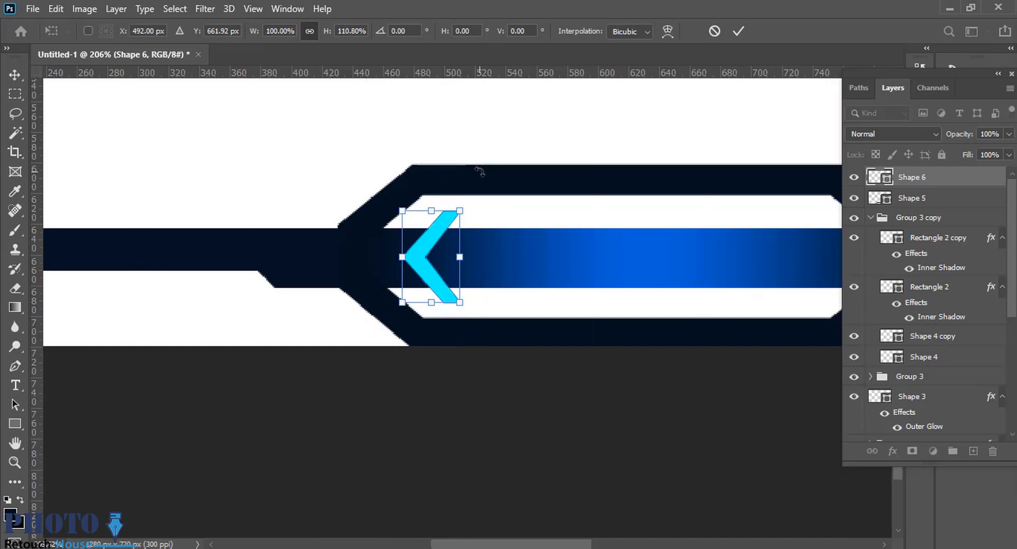
Move the chevron about 3 px to the left and commit the transform.
left_click_drag(431, 253, 427, 252)
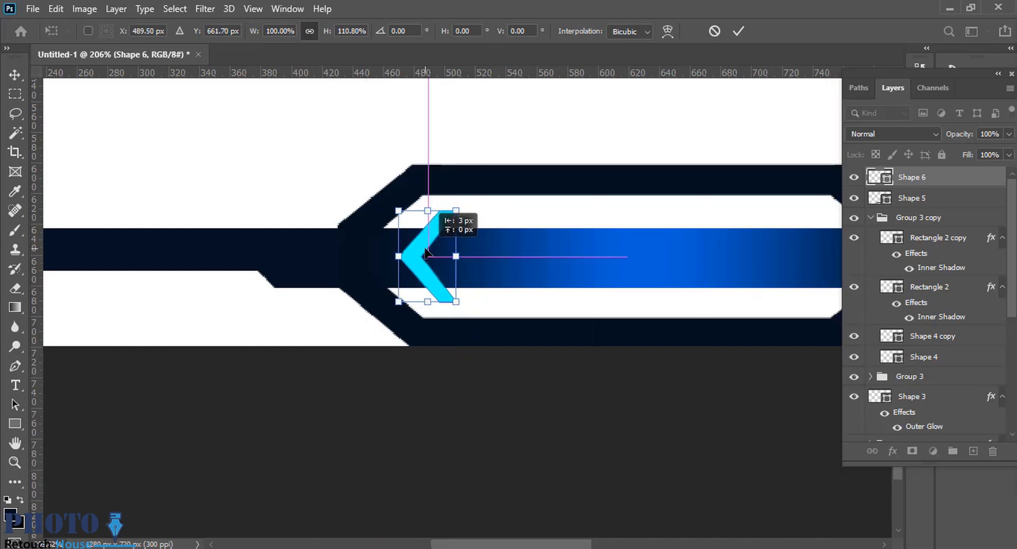
scroll(437, 264, "down", 1)
key("Return")
scroll(505, 250, "down", 4)
left_click_drag(509, 265, 413, 257)
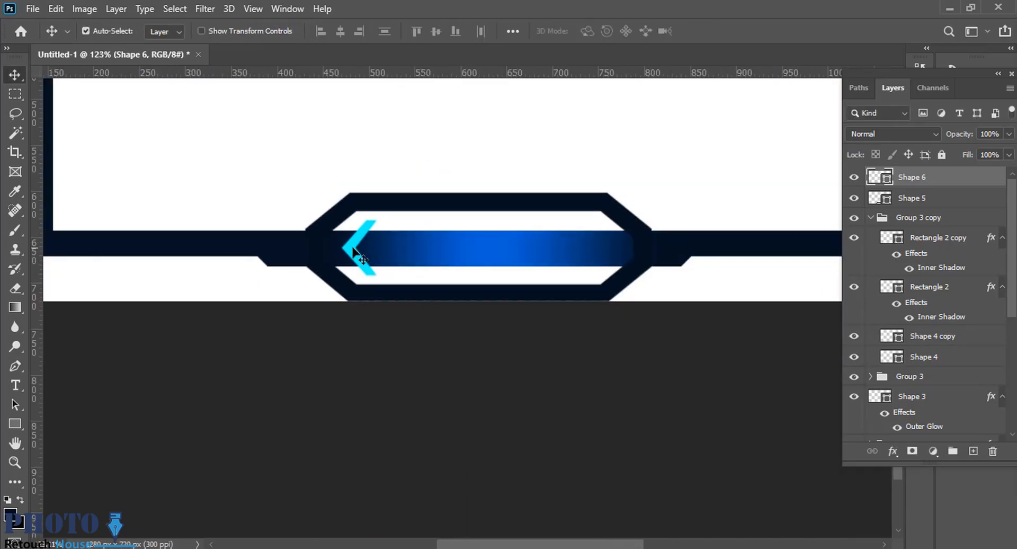
key("ctrl+j")
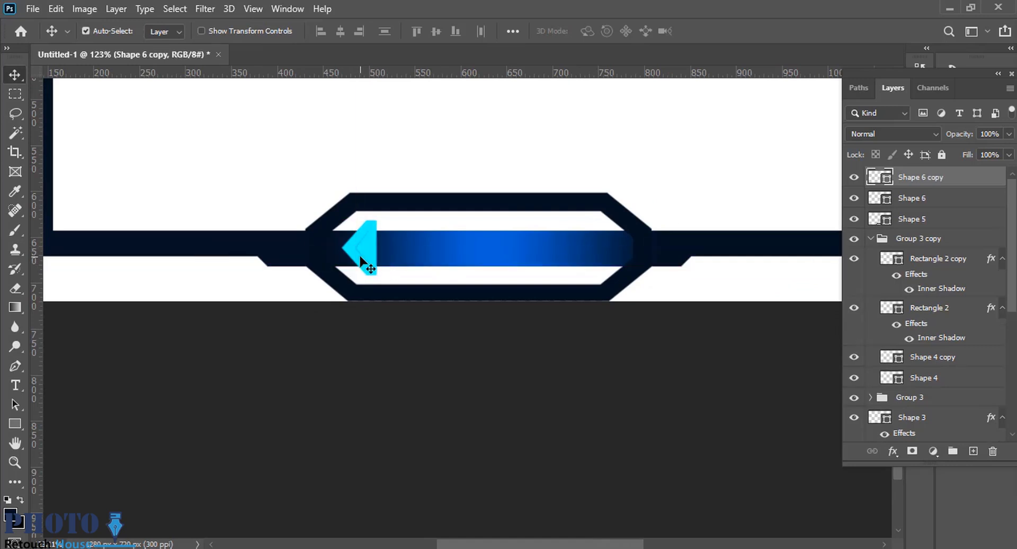
key("ctrl+z")
left_click_drag(362, 259, 471, 266)
key("ctrl+z")
key("ctrl+j")
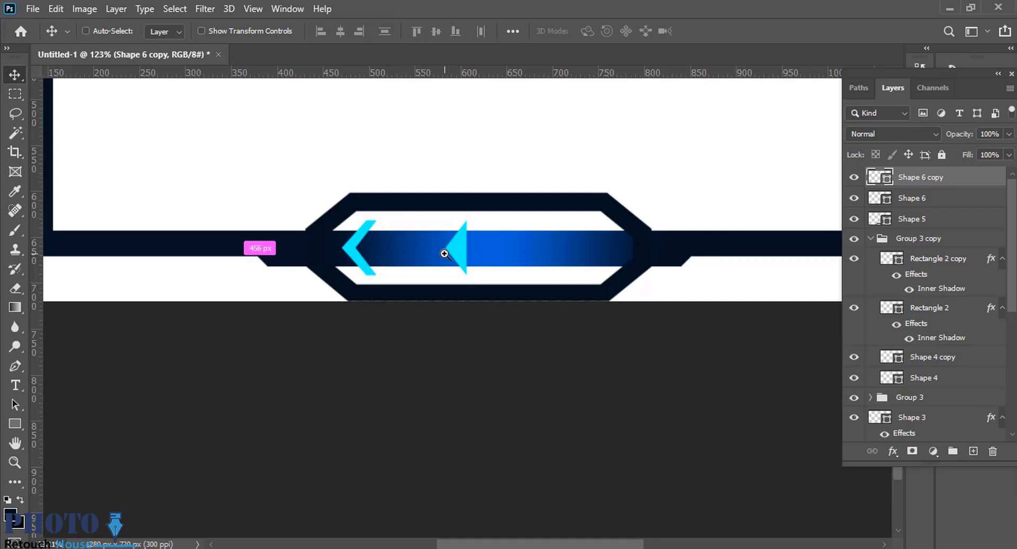
key("ctrl+z")
key("ctrl+z")
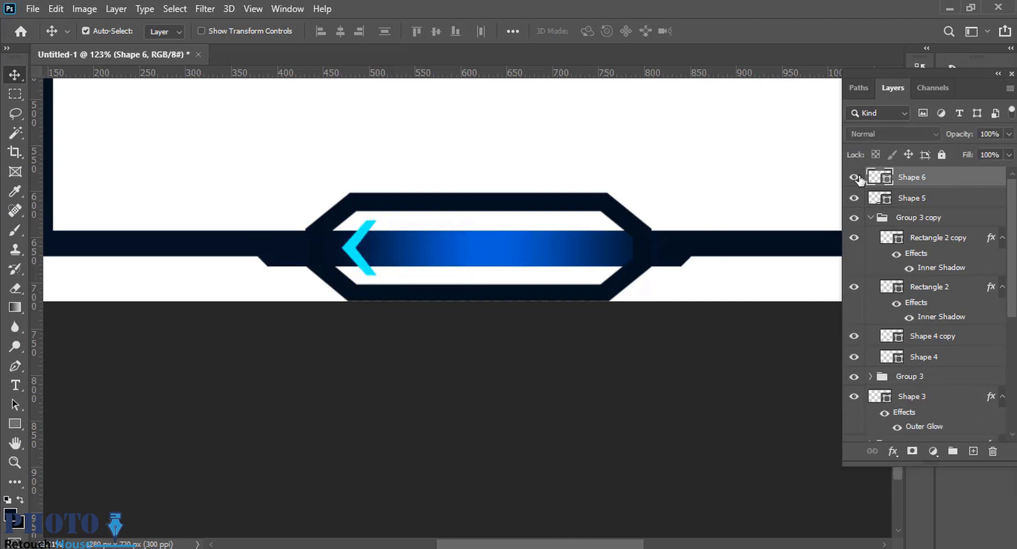
Duplicate the chevron, flip the copy horizontally, and place it at the octagon's right end in line with the original.
key("ctrl+j")
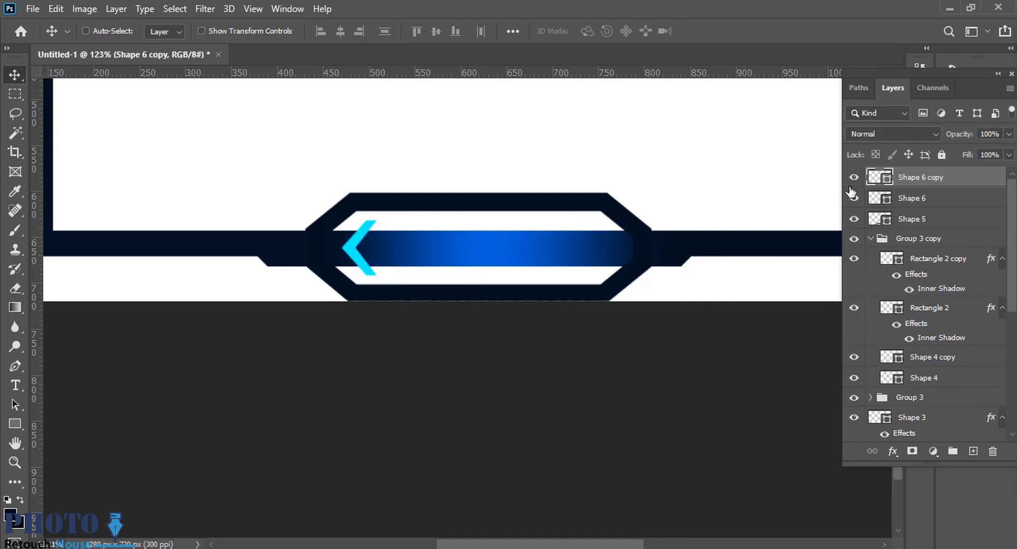
key("ctrl+t")
right_click(356, 240)
left_click(419, 491)
key("Return")
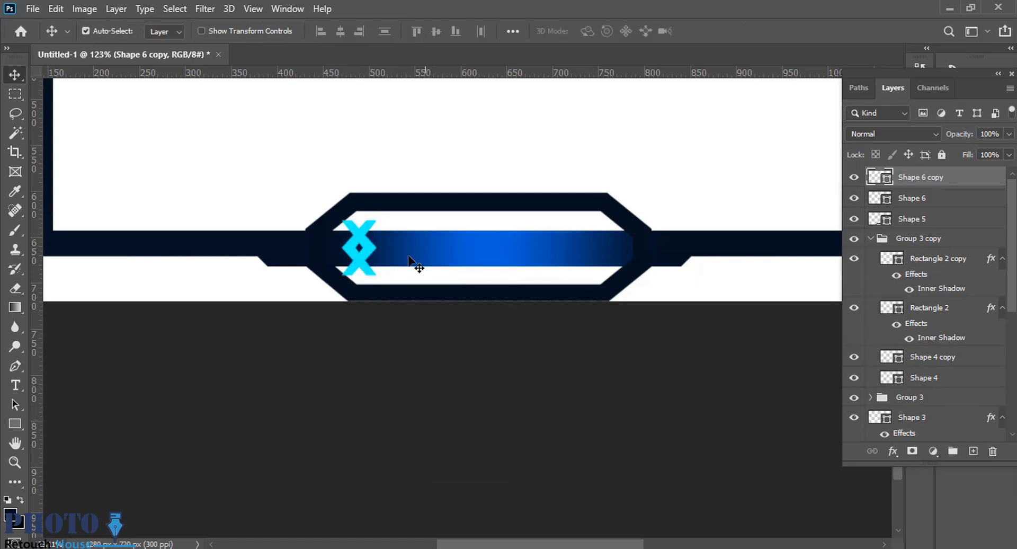
left_click_drag(376, 258, 619, 258)
scroll(563, 305, "down", 1)
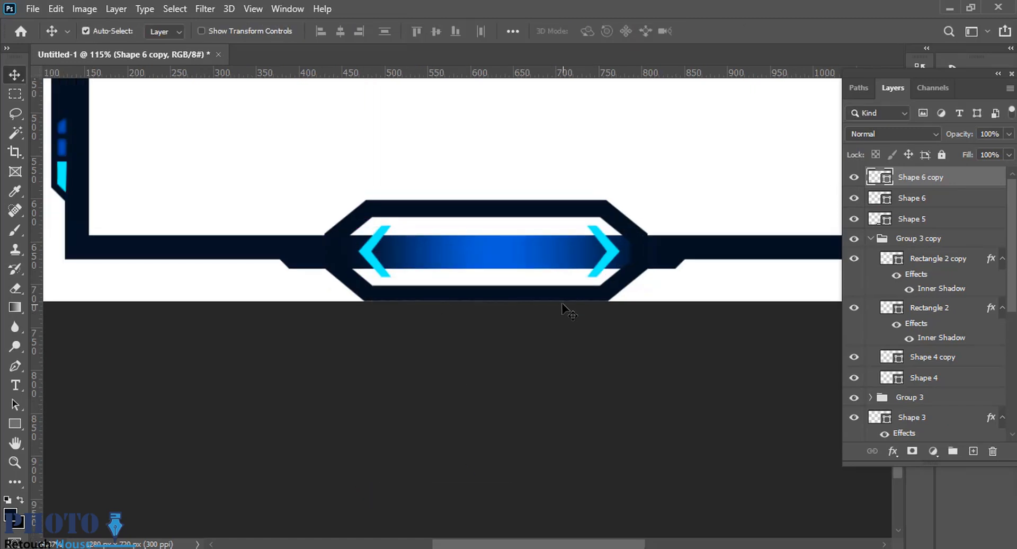
Draw a four-sided shape about 369 by 41 px over the octagon's lower half and fill it dark navy.
key("p")
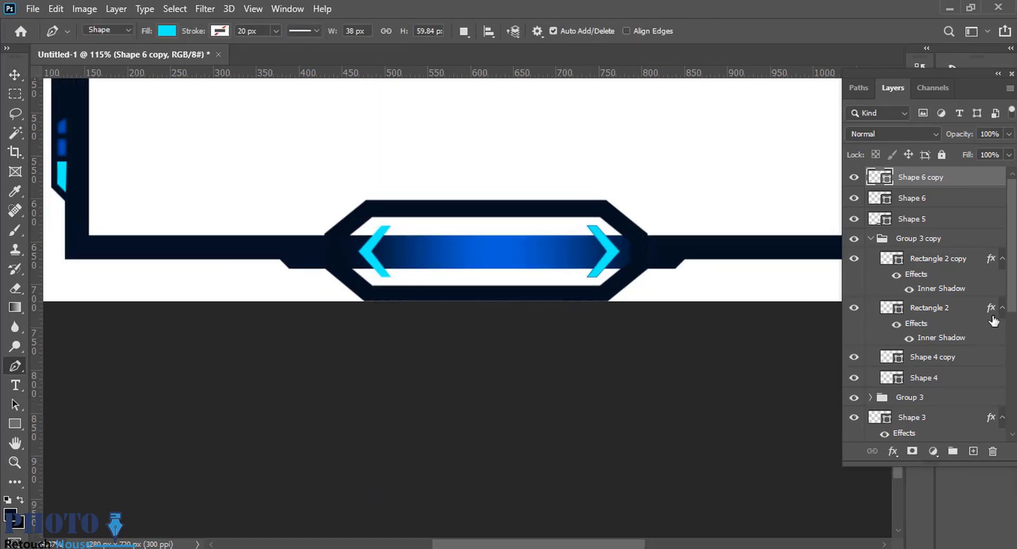
scroll(994, 320, "down", 2)
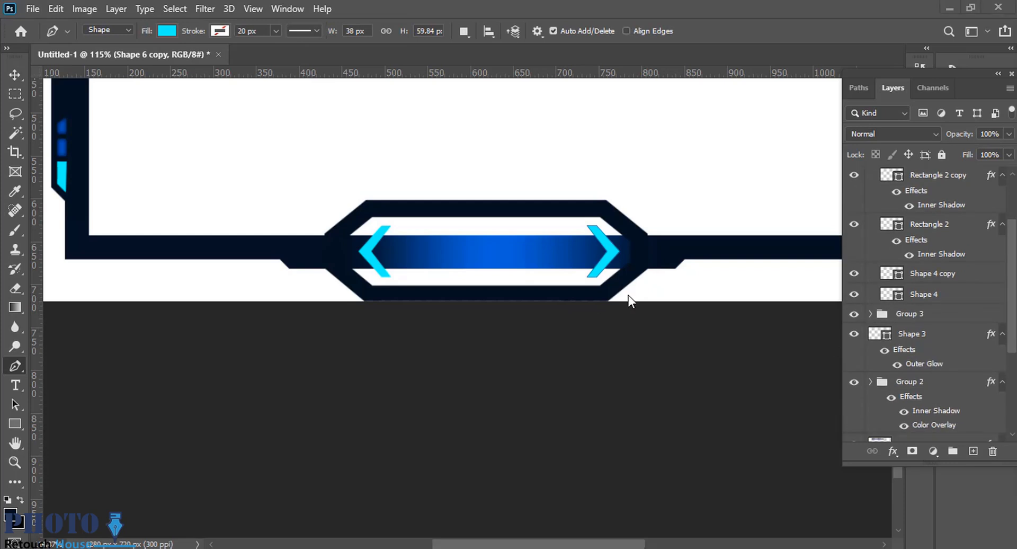
left_click(641, 257)
left_click(328, 258)
left_click(609, 292)
left_click(641, 257)
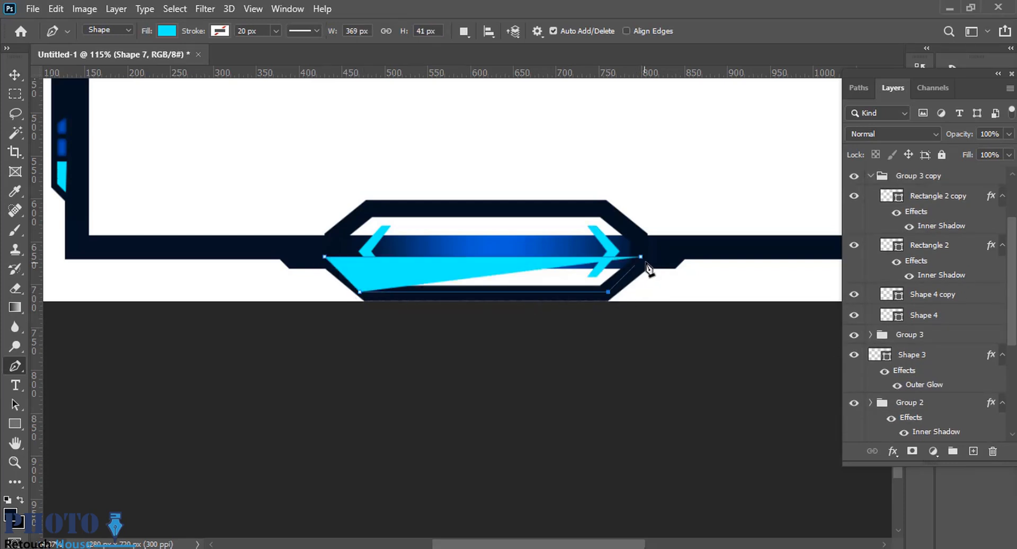
left_click(167, 31)
left_click(73, 110)
left_click(19, 81)
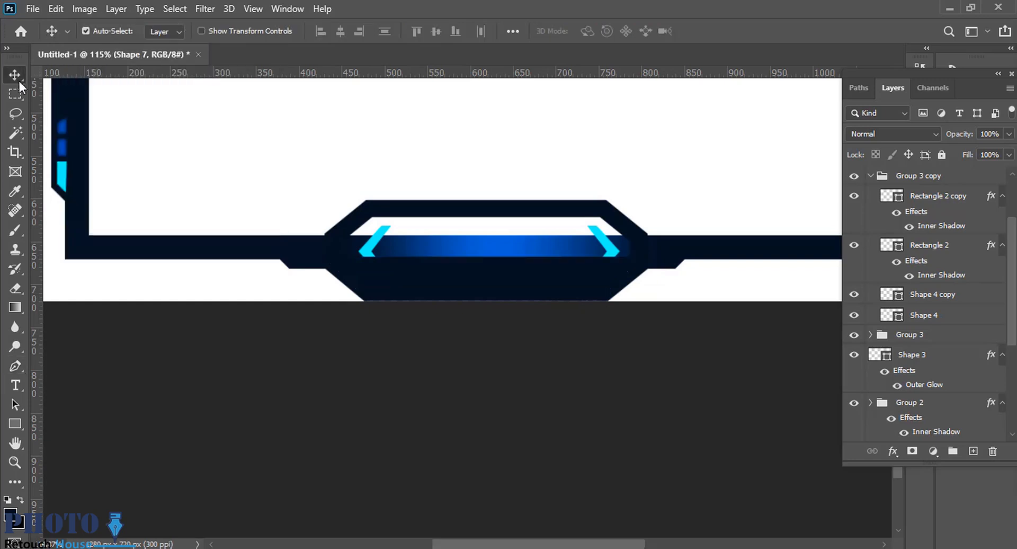
scroll(986, 261, "up", 1)
left_click_drag(549, 285, 551, 259)
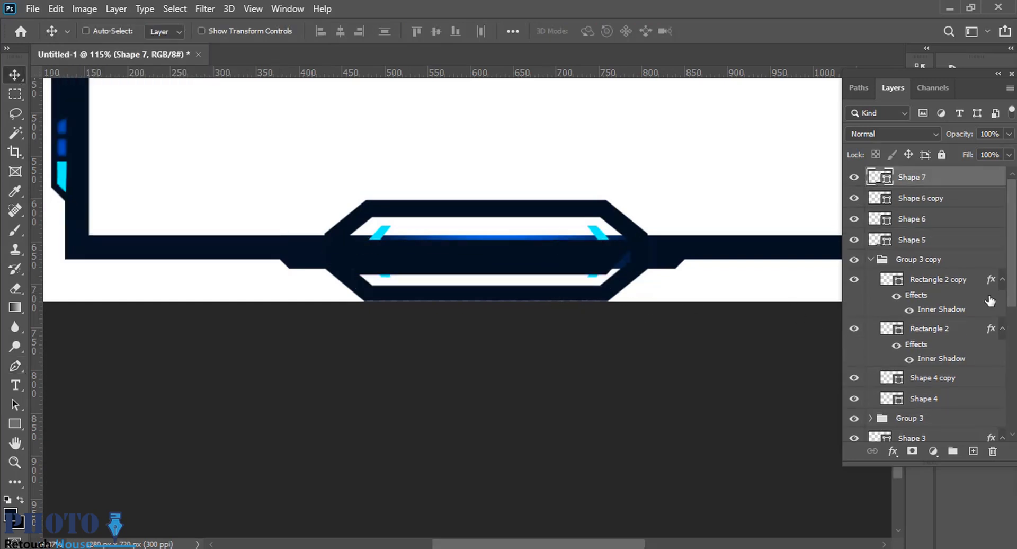
key("ctrl+z")
Move the navy lower-half shape's layer down the stack to just above Layer 1 copy.
left_click_drag(918, 178, 926, 415)
scroll(930, 414, "down", 1)
scroll(930, 414, "down", 1)
scroll(618, 339, "up", 2)
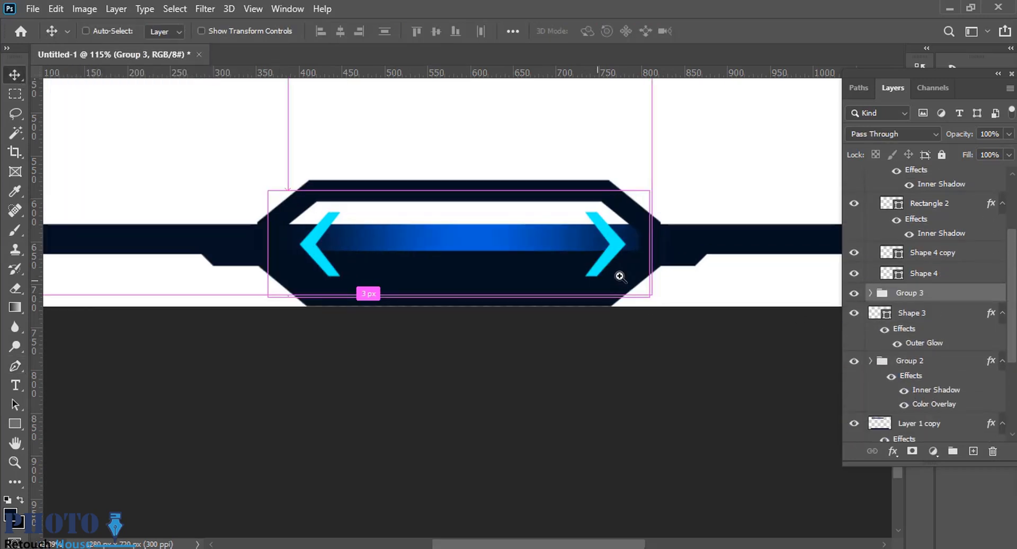
left_click_drag(498, 262, 499, 237)
key("ctrl+z")
left_click_drag(933, 315, 948, 419)
scroll(944, 368, "down", 3)
left_click_drag(911, 227, 931, 397)
scroll(931, 396, "down", 2)
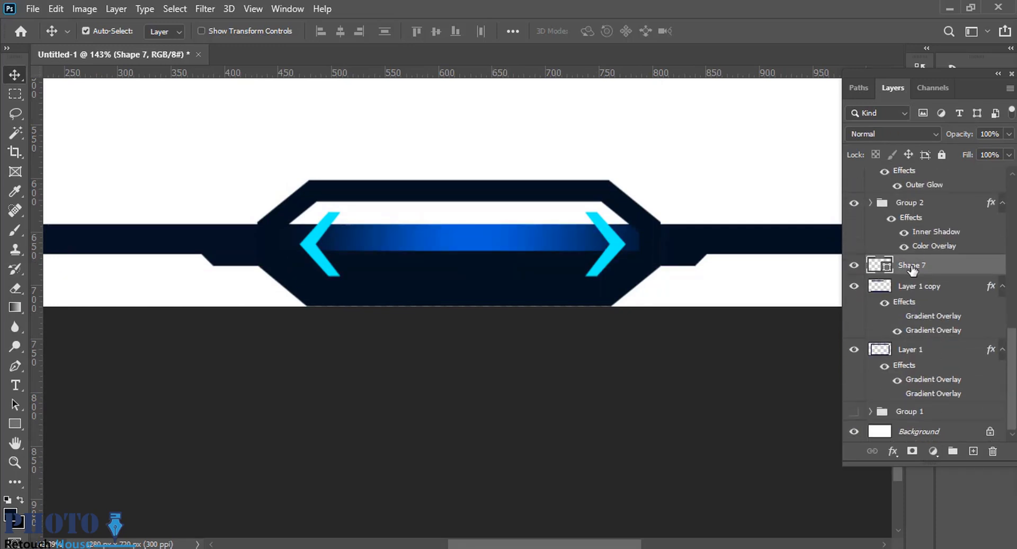
Move the navy shape's layer below Layer 1, directly above the hidden Group 1, so it sits behind the blue bar.
left_click_drag(913, 271, 915, 411)
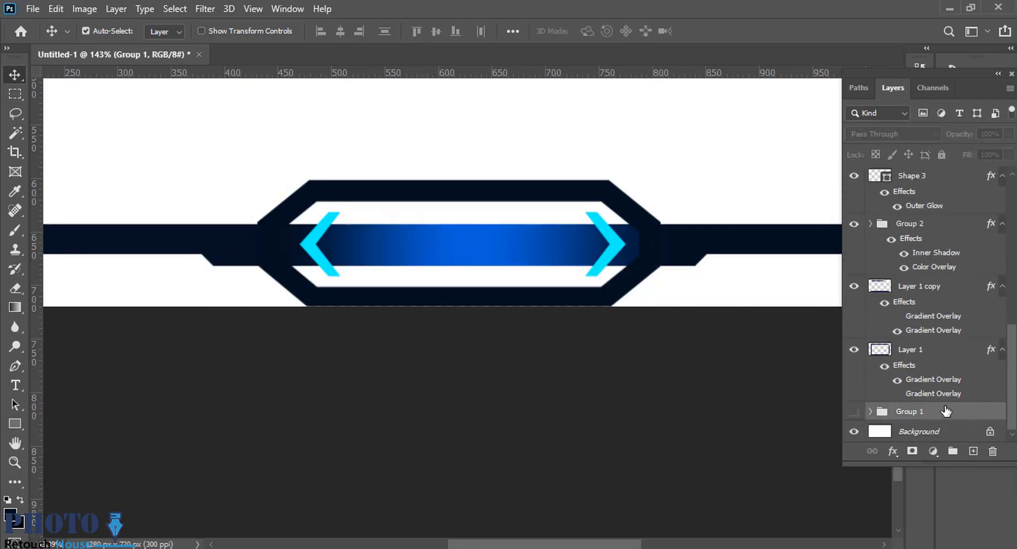
key("ctrl+z")
left_click(520, 276)
left_click_drag(924, 287, 947, 412)
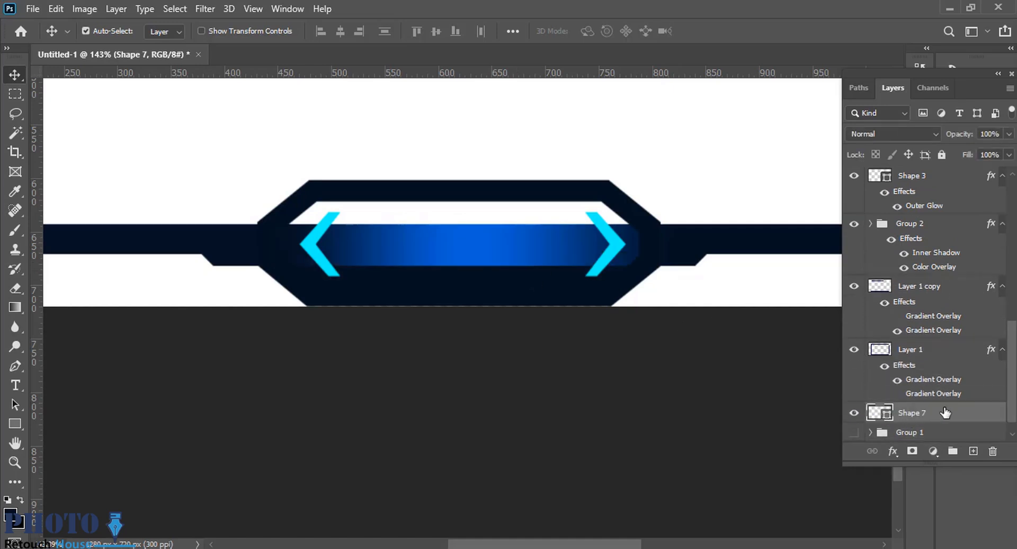
scroll(572, 317, "down", 2)
scroll(586, 268, "down", 3)
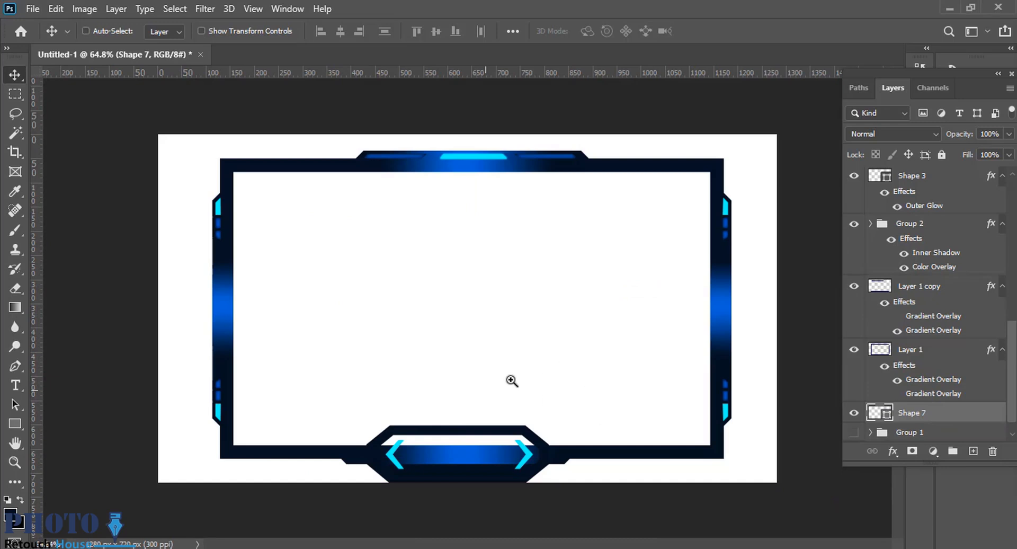
Select all the frame's layers and move the whole frame up slightly so the octagon clears the canvas's lower edge.
left_click_drag(511, 380, 586, 363, "ctrl")
scroll(931, 227, "up", 4)
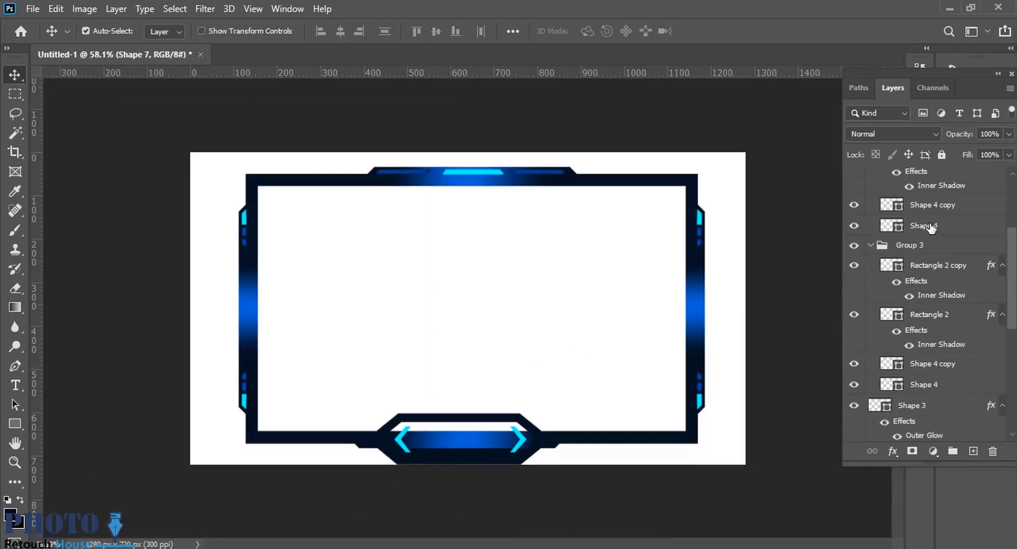
scroll(931, 228, "up", 3)
left_click(911, 180, "shift")
key("ctrl+t")
left_click_drag(480, 191, 477, 169)
left_click_drag(457, 479, 492, 467, "ctrl")
key("Return")
left_click_drag(585, 485, 525, 483, "ctrl")
Add the text "NAME HERE" in dark navy Bebas at 13.16 pt and place it between the chevrons on the blue bar.
key("t")
left_click(417, 338)
type("NAME ")
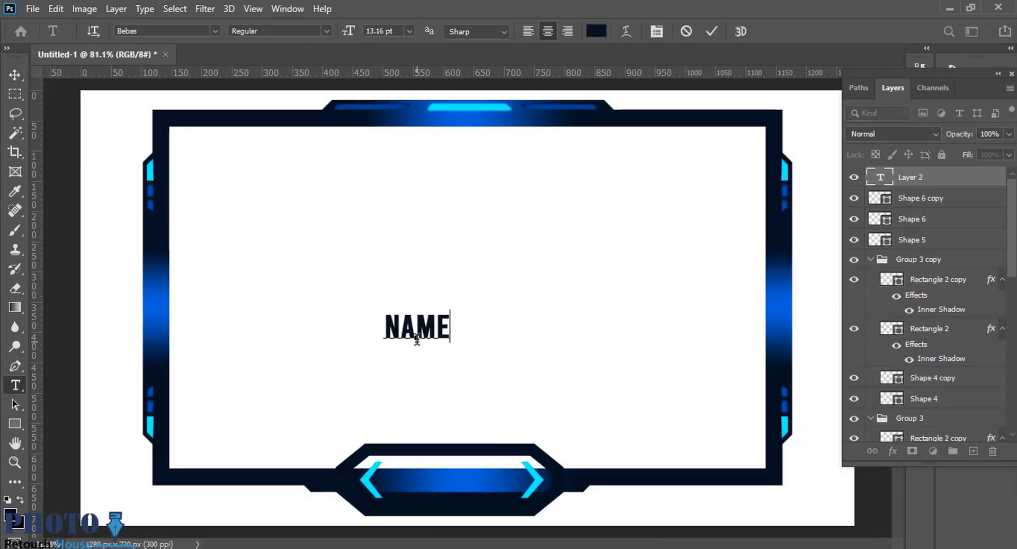
type("HERE")
left_click(16, 74)
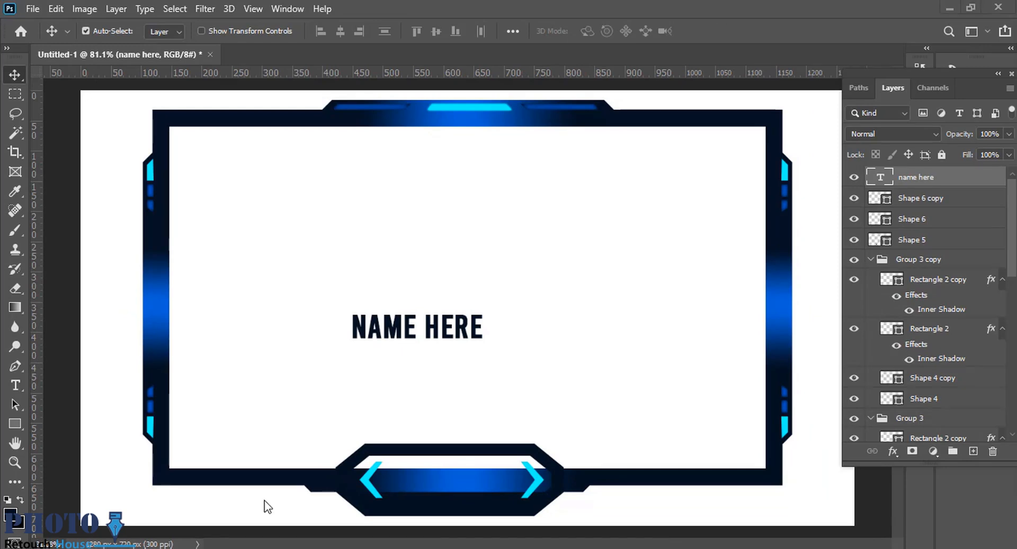
left_click_drag(396, 332, 430, 487)
scroll(548, 408, "down", 3)
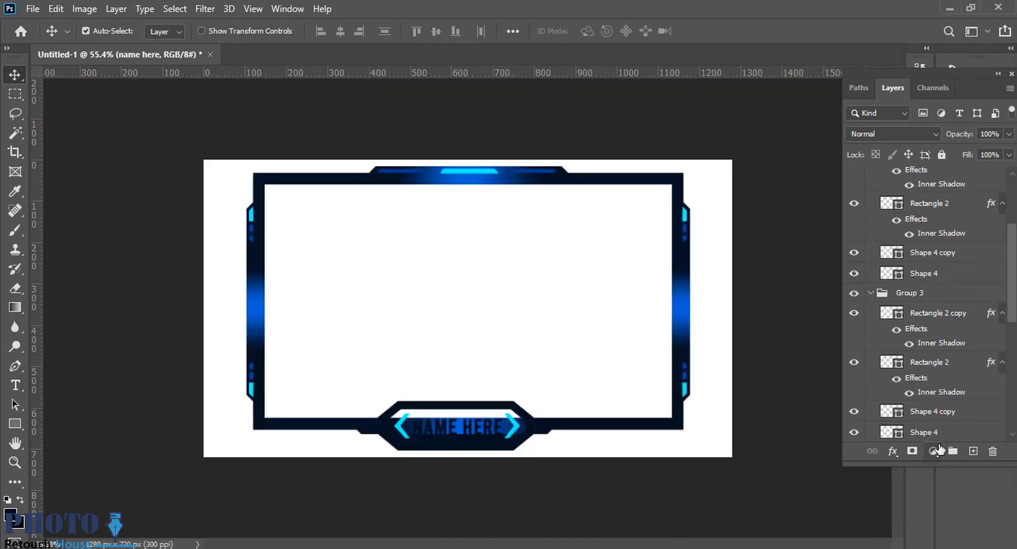
Hide the white Background layer and recolor the "NAME HERE" text to white (ffffff).
scroll(965, 422, "down", 5)
scroll(488, 413, "up", 5)
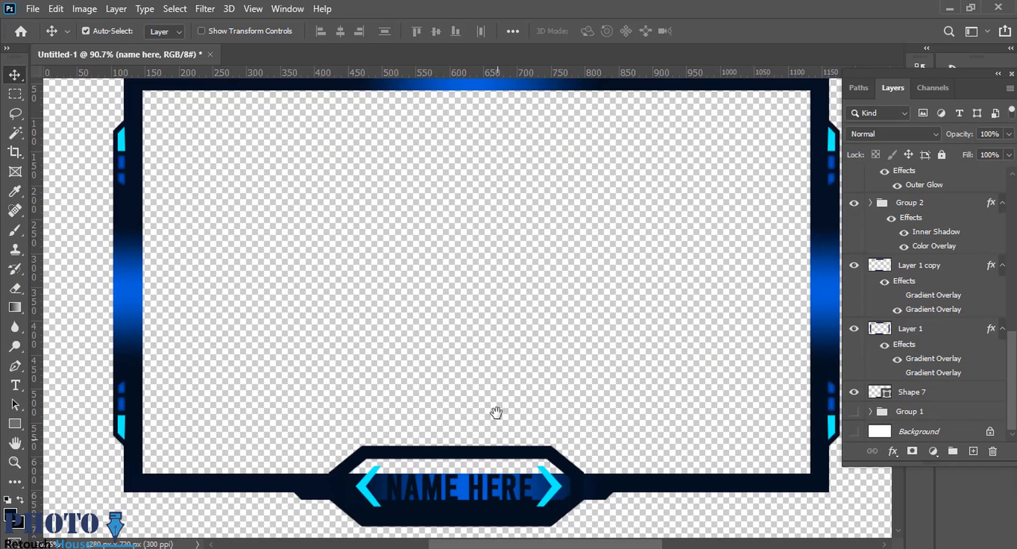
left_click(11, 515)
key("Escape")
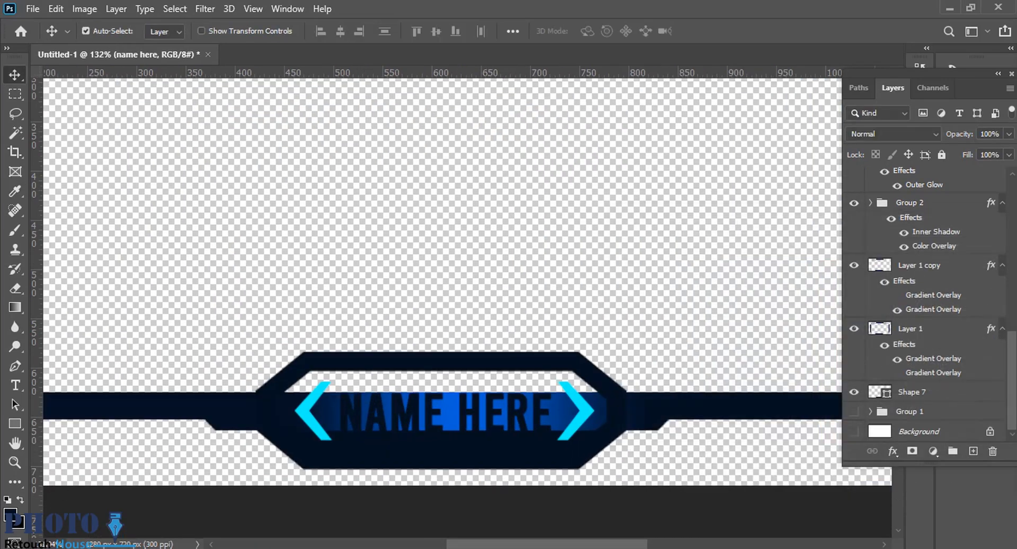
left_click(10, 515)
type("ffffff")
left_click(981, 252)
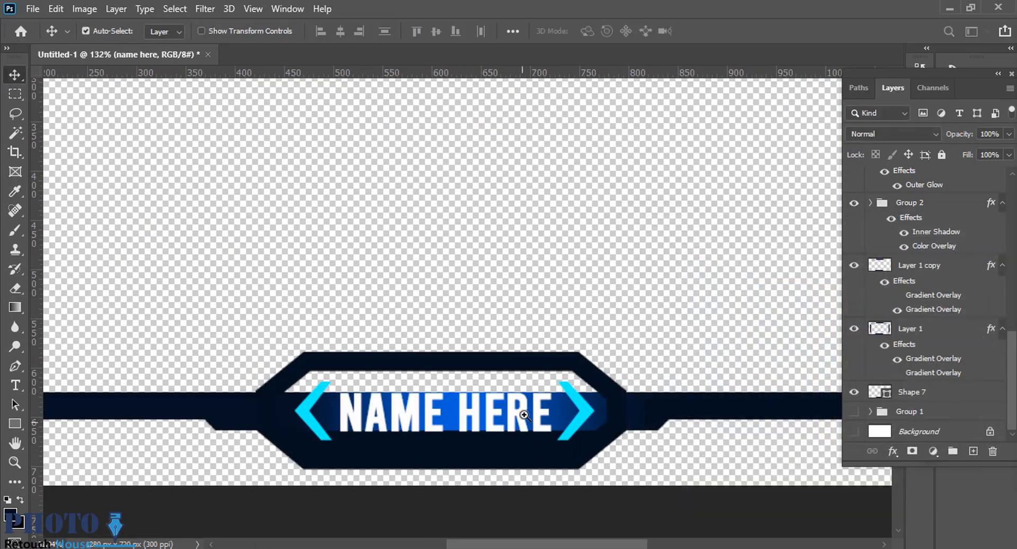
Nudge the "NAME HERE" text and reduce its height so the letters fit within the blue bar.
scroll(524, 415, "up", 3)
left_click_drag(518, 416, 516, 408)
key("ctrl+t")
left_click_drag(382, 359, 381, 364)
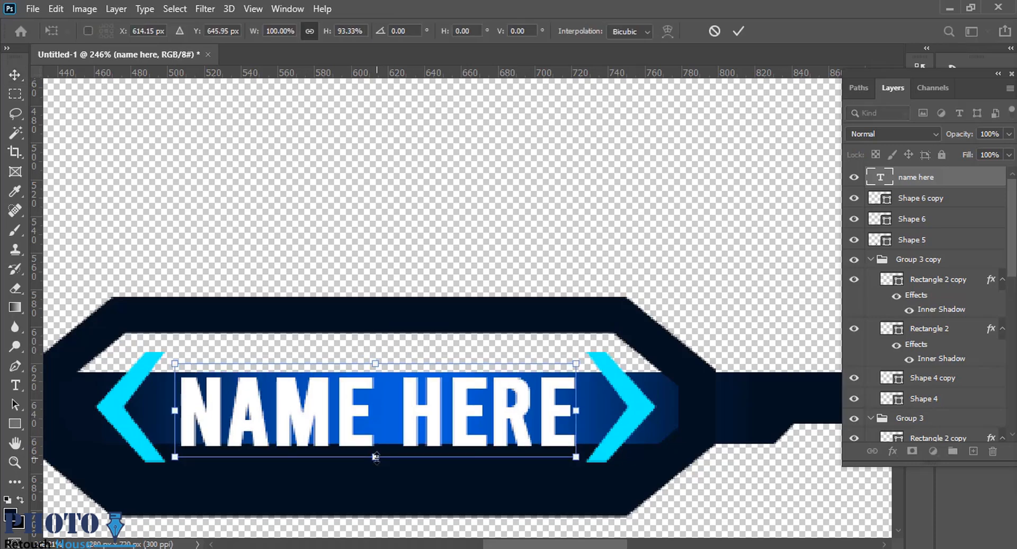
left_click_drag(378, 460, 378, 448)
key("Return")
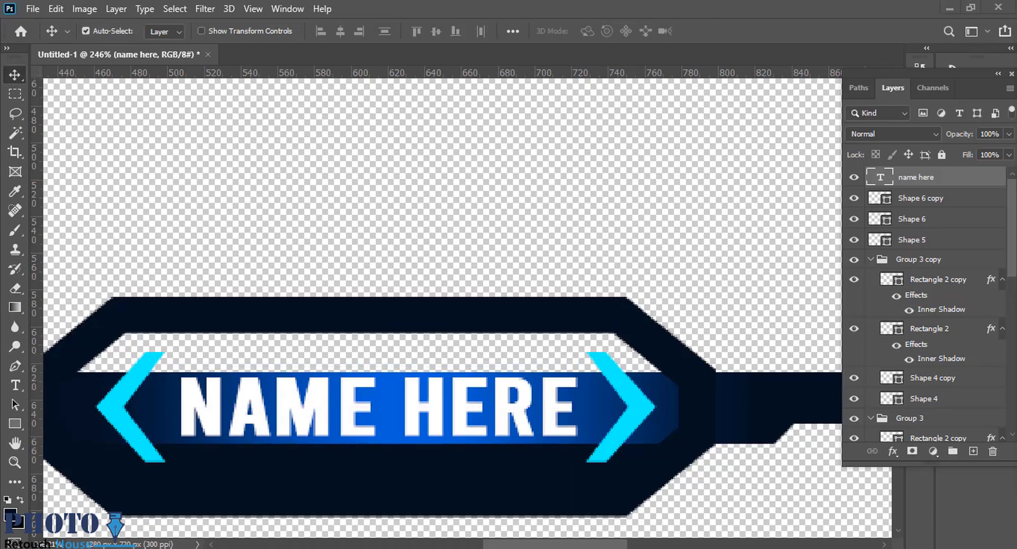
Duplicate the navy lower-half shape of the octagon upward and flip the copy vertically.
left_click_drag(575, 289, 498, 302)
left_click_drag(498, 302, 517, 304)
left_click(528, 362)
left_click_drag(529, 363, 527, 318)
key("ctrl+t")
right_click(528, 303)
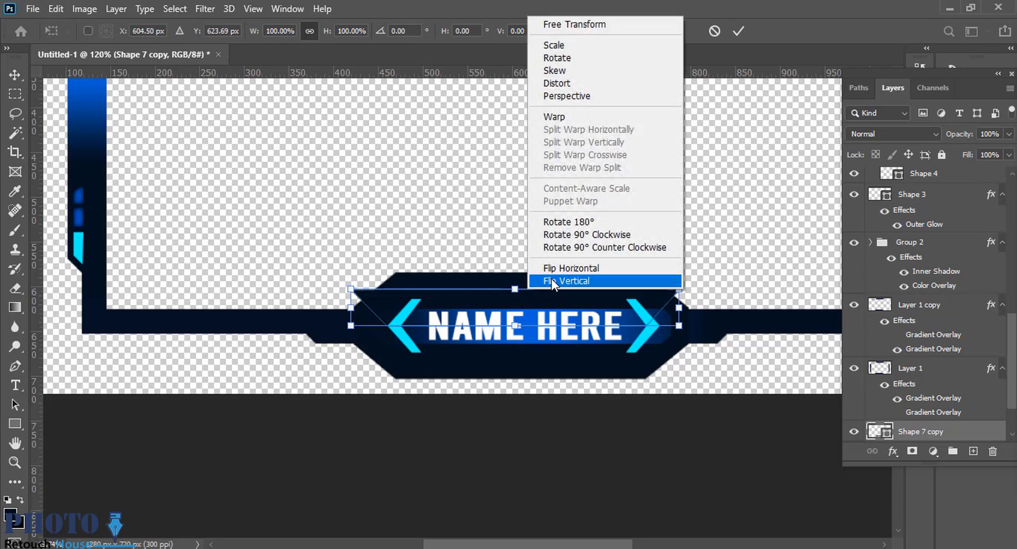
left_click(552, 342)
key("Return")
Position the flipped copy so it fills the octagon's transparent upper half behind the text.
left_click_drag(590, 333, 589, 333)
left_click_drag(559, 292, 660, 303)
left_click_drag(571, 313, 570, 304)
left_click_drag(647, 313, 637, 319)
key("ctrl+0")
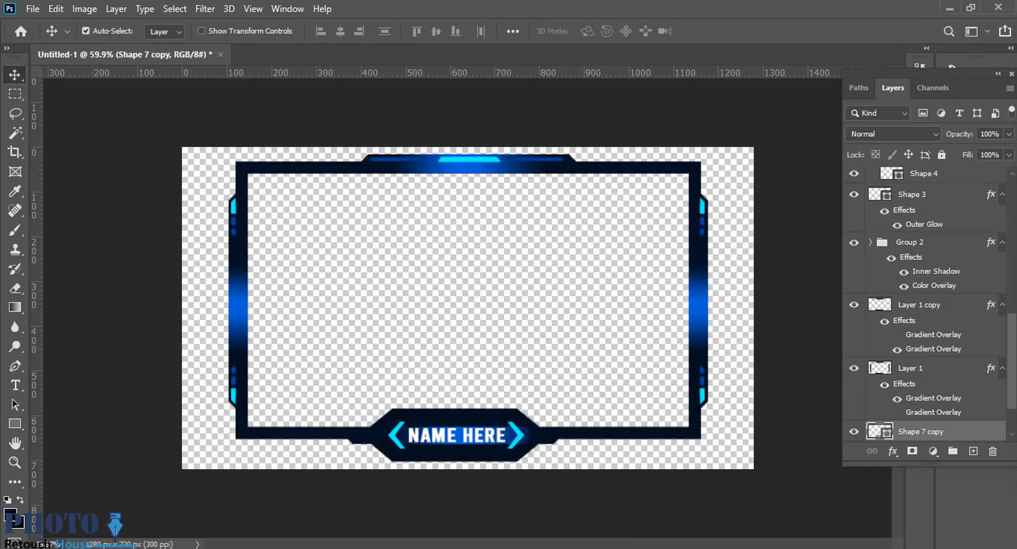
left_click_drag(561, 402, 606, 405)
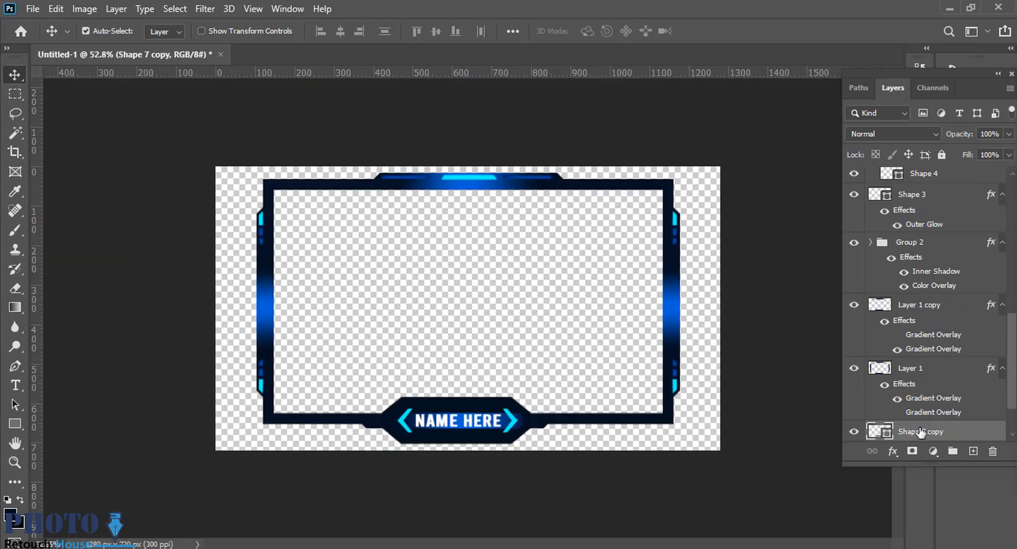
Add a new layer directly below the hidden Group 1 and fill it with dark navy.
scroll(920, 432, "down", 2)
left_click(938, 431)
left_click(973, 451)
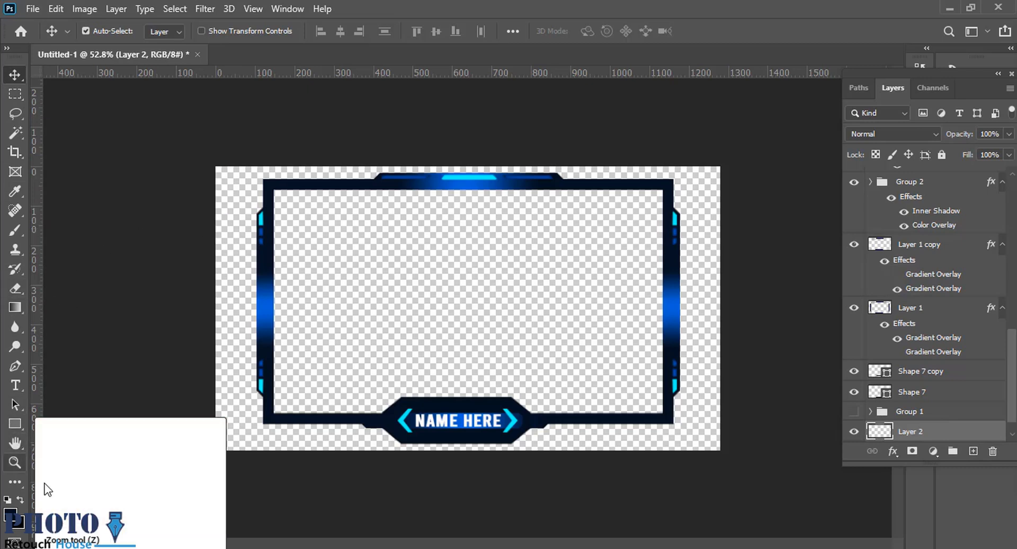
left_click(641, 449)
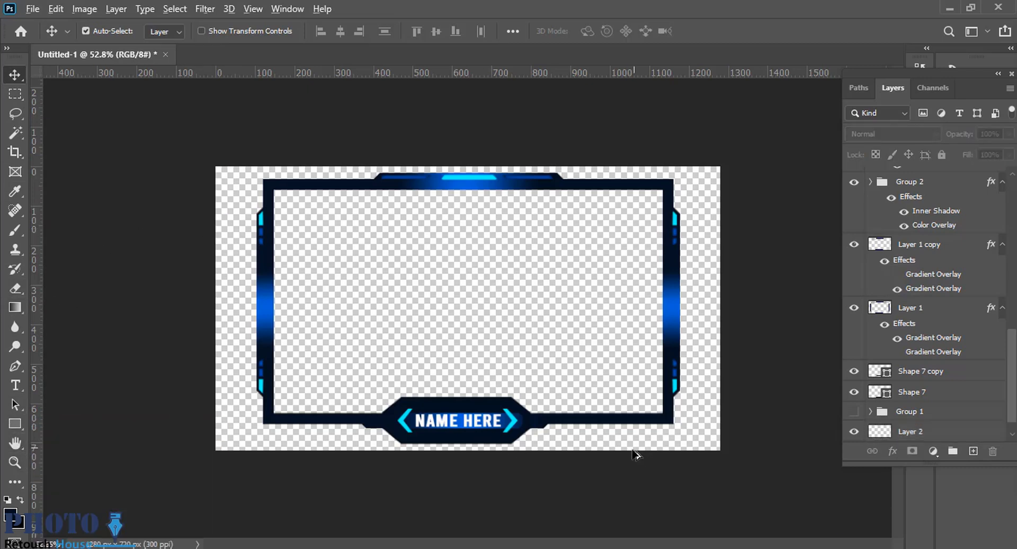
left_click(907, 430)
key("alt+BackSpace")
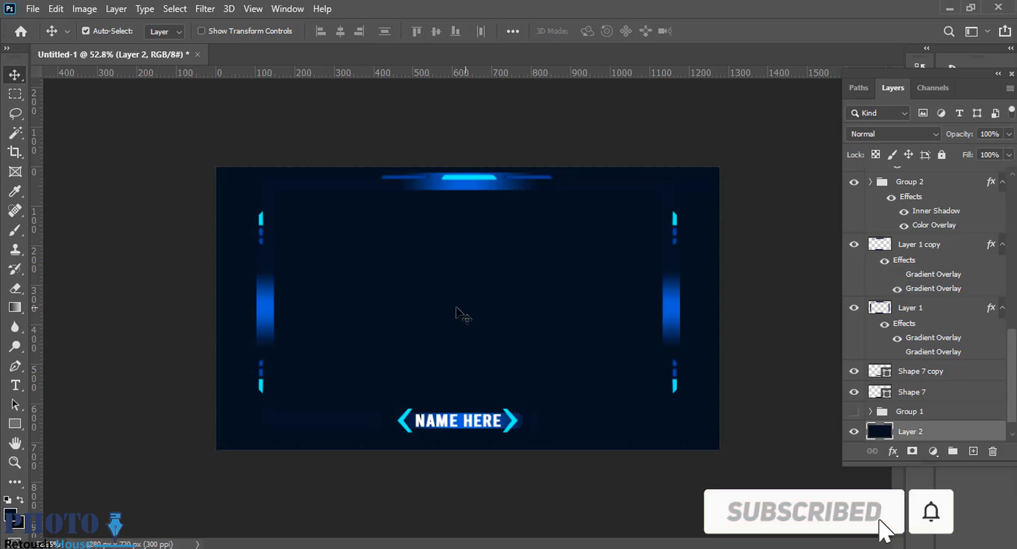
Prepare the Brush tool with a 146 px size and a bright blue foreground color.
key("b")
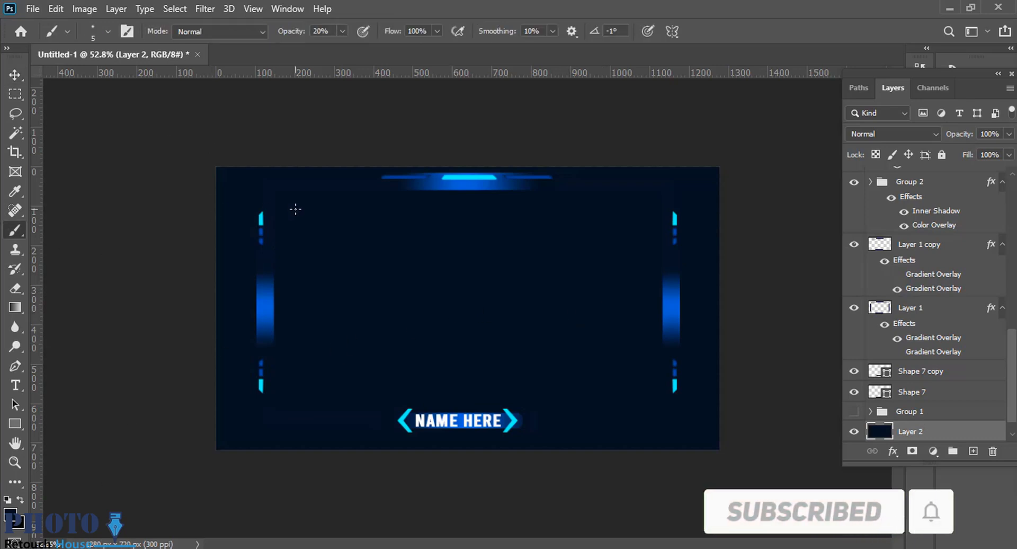
left_click_drag(296, 209, 331, 220)
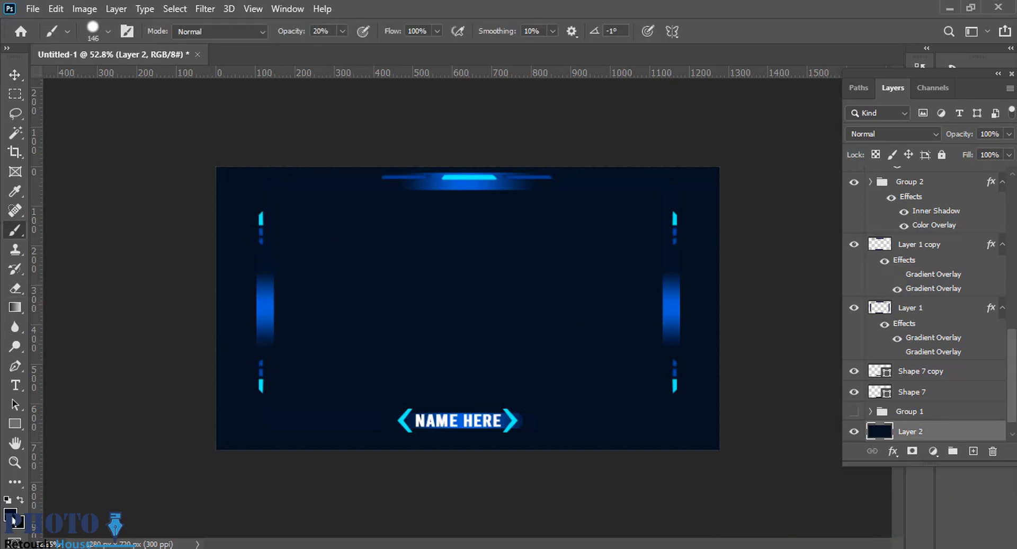
left_click(12, 516)
left_click(806, 297)
left_click(961, 256)
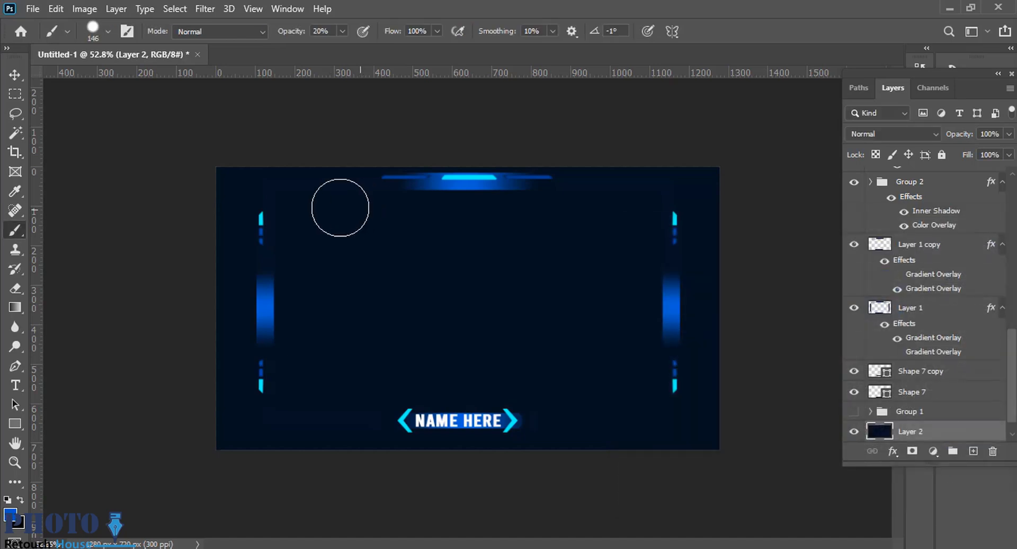
left_click_drag(343, 210, 476, 212)
left_click_drag(238, 284, 284, 281)
left_click(227, 307)
key("ctrl+z")
Soften the brush to minimum hardness, enlarge it to 1205 px, and paint blue glows around the navy background's edges and corners.
right_click(521, 266)
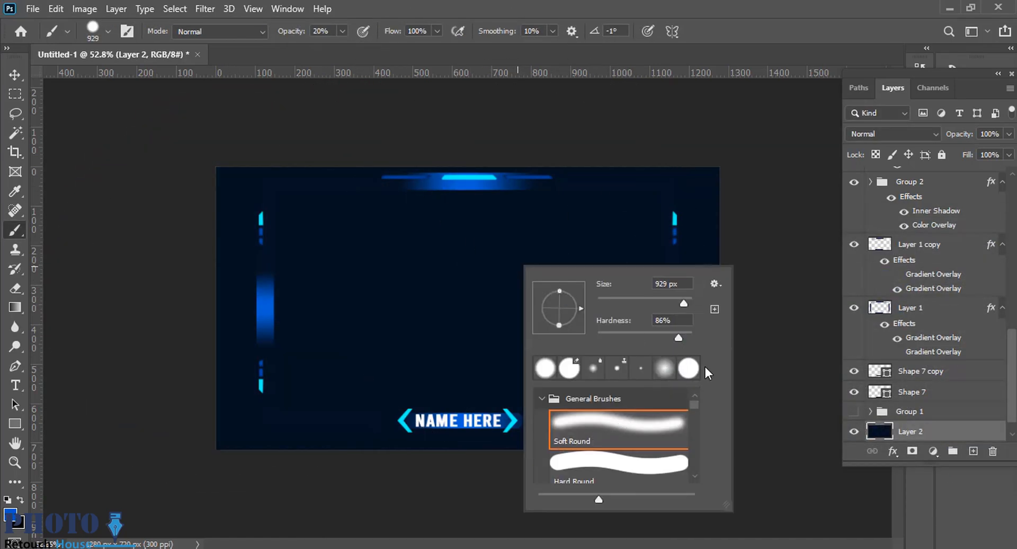
left_click_drag(679, 338, 595, 339)
left_click_drag(209, 315, 259, 315)
left_click(208, 315)
left_click(486, 161)
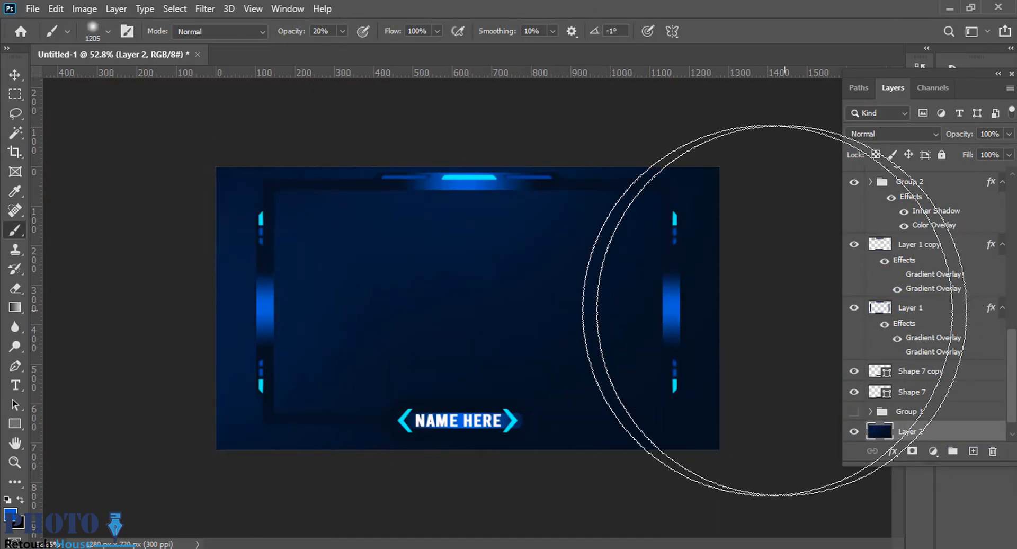
left_click(774, 311)
left_click(467, 509)
left_click(260, 155)
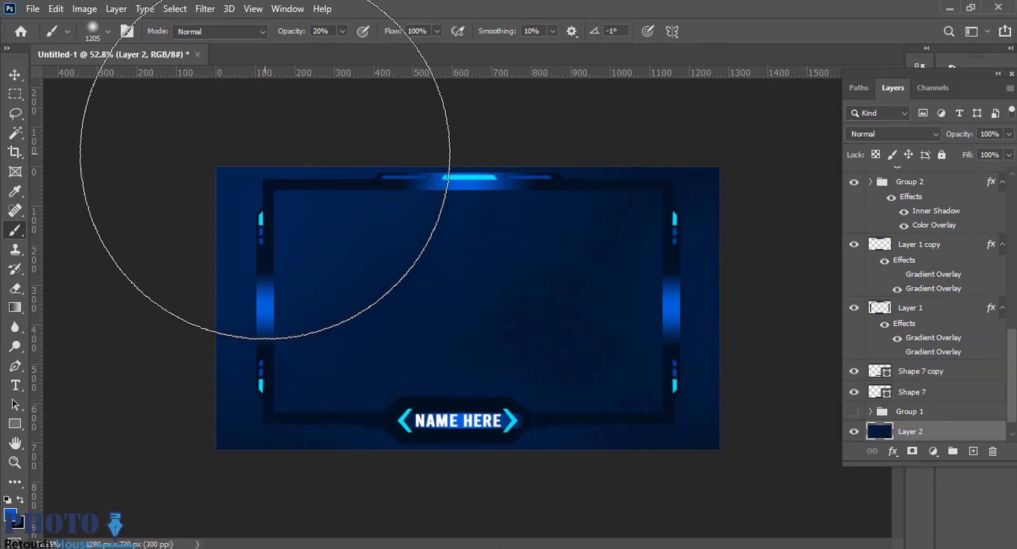
left_click(717, 165)
left_click(352, 490)
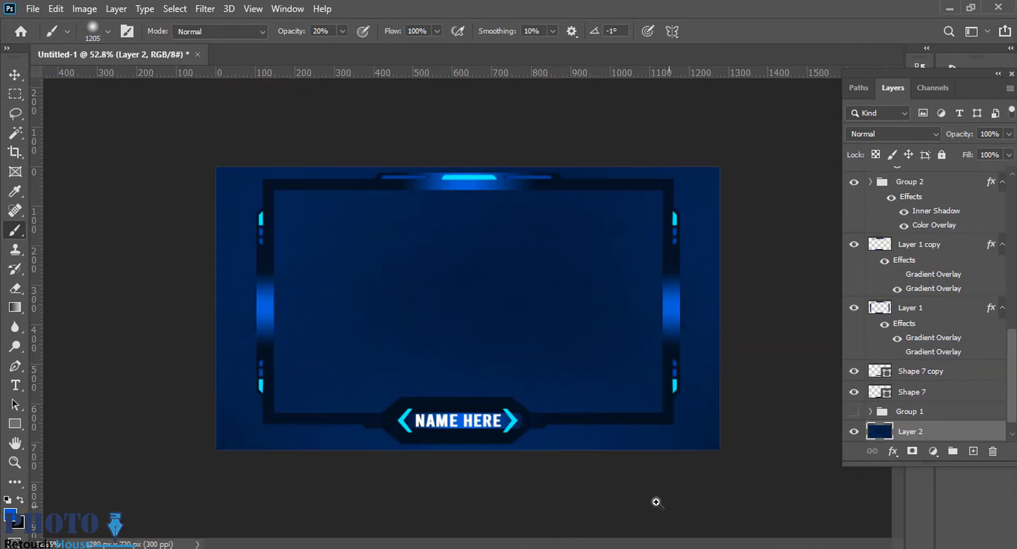
scroll(655, 502, "down", 3)
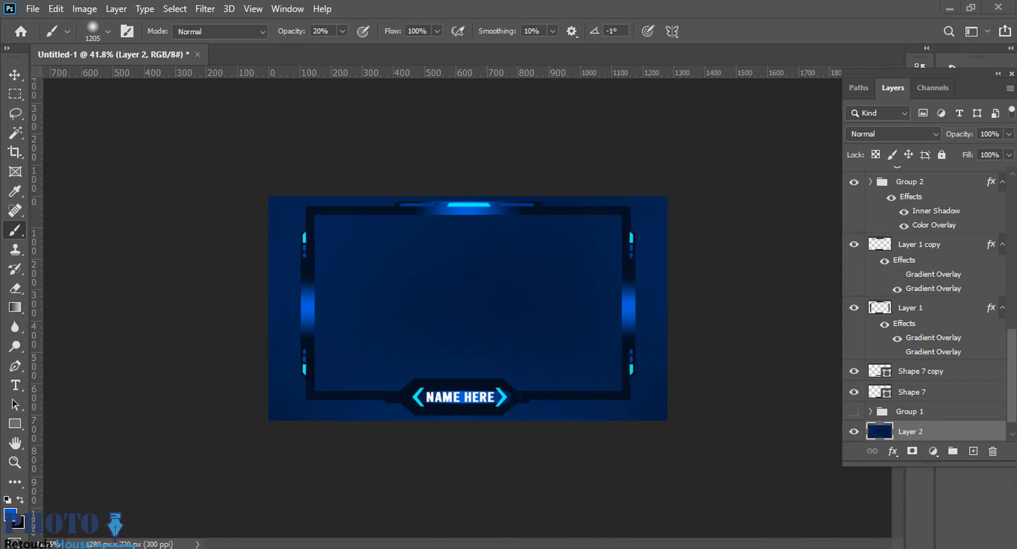
left_click_drag(556, 258, 567, 258)
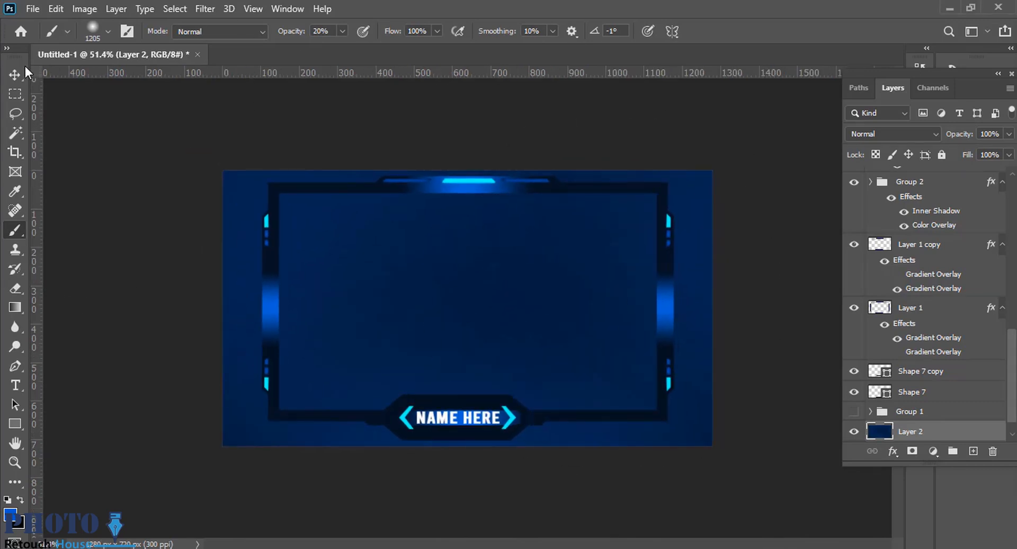